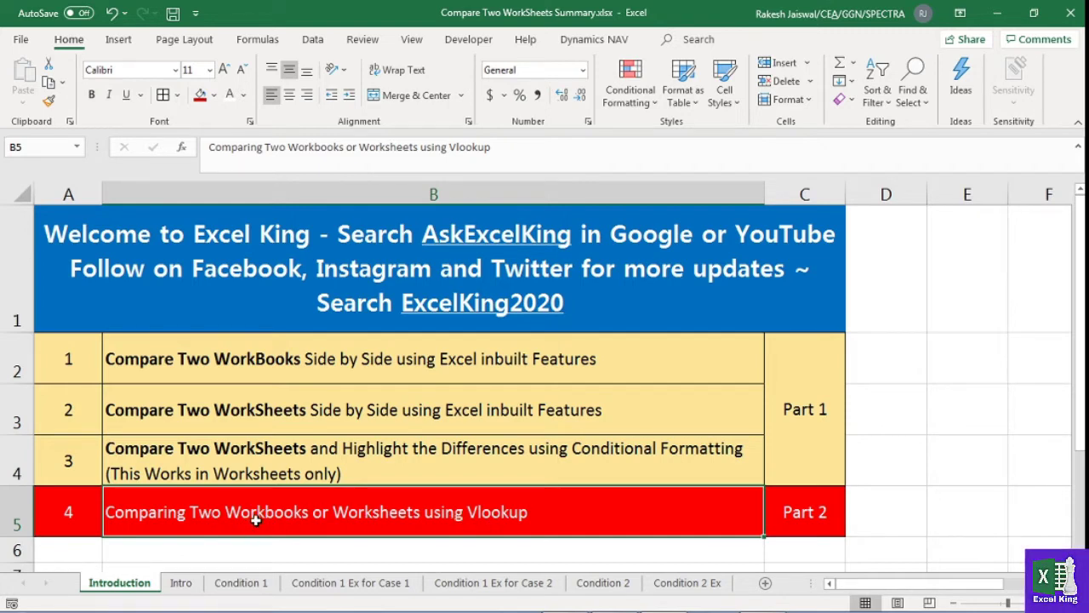
- Review the four comparison methods and their Part 1 and Part 2 grouping on the Introduction sheet
left_click(88, 366)
left_click(85, 401)
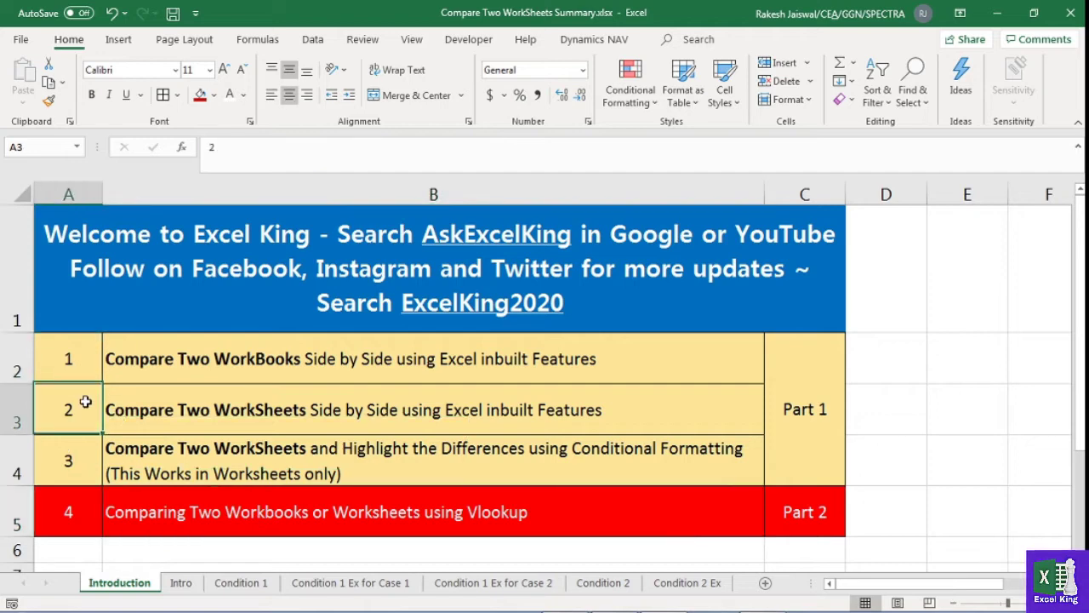
left_click(80, 454)
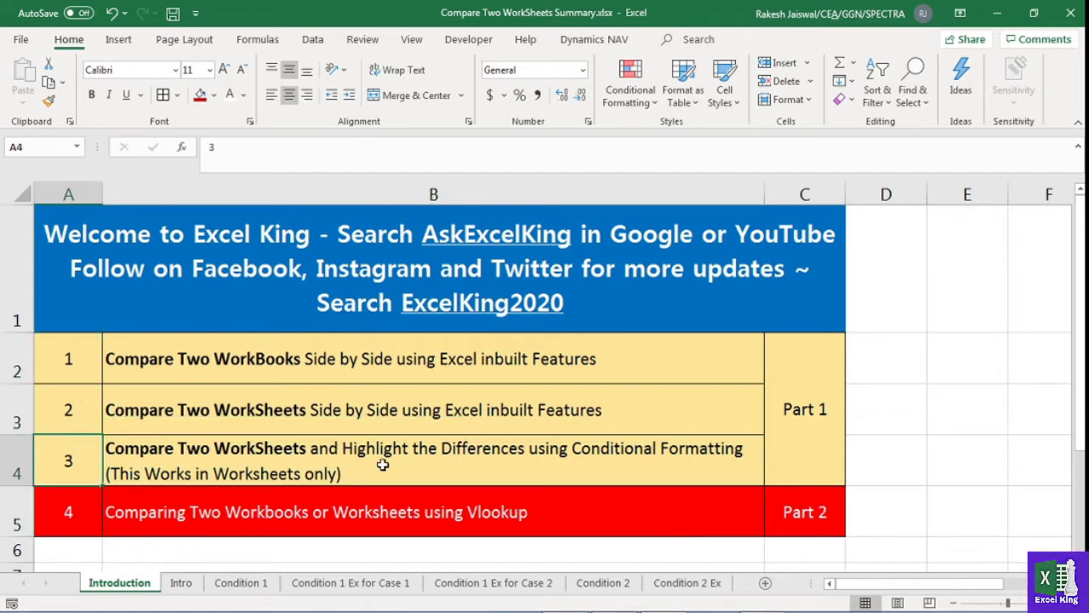
left_click(802, 419)
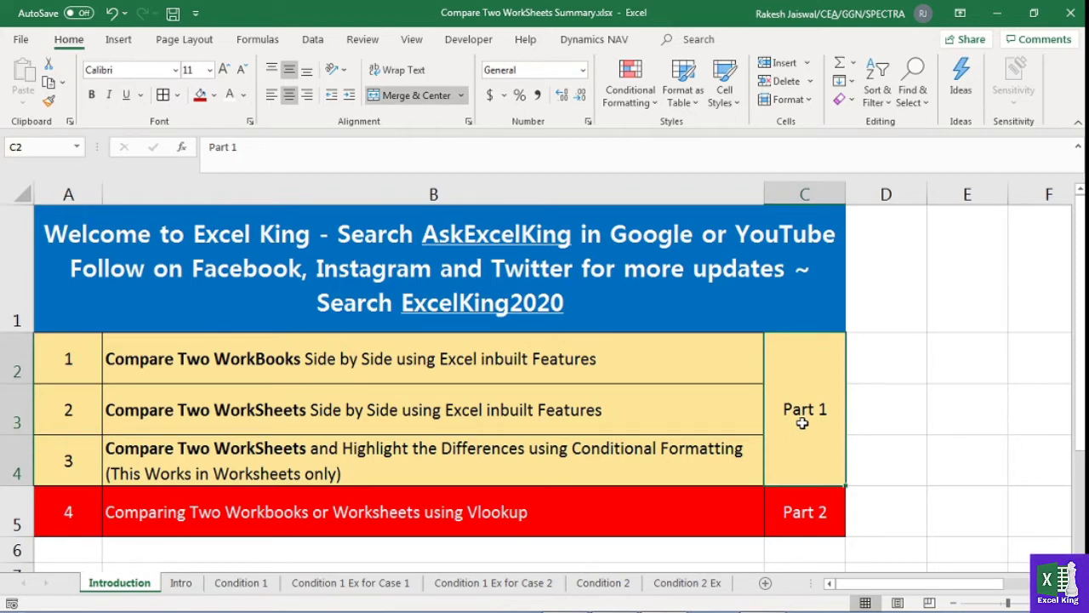
left_click(656, 411)
left_click(633, 360)
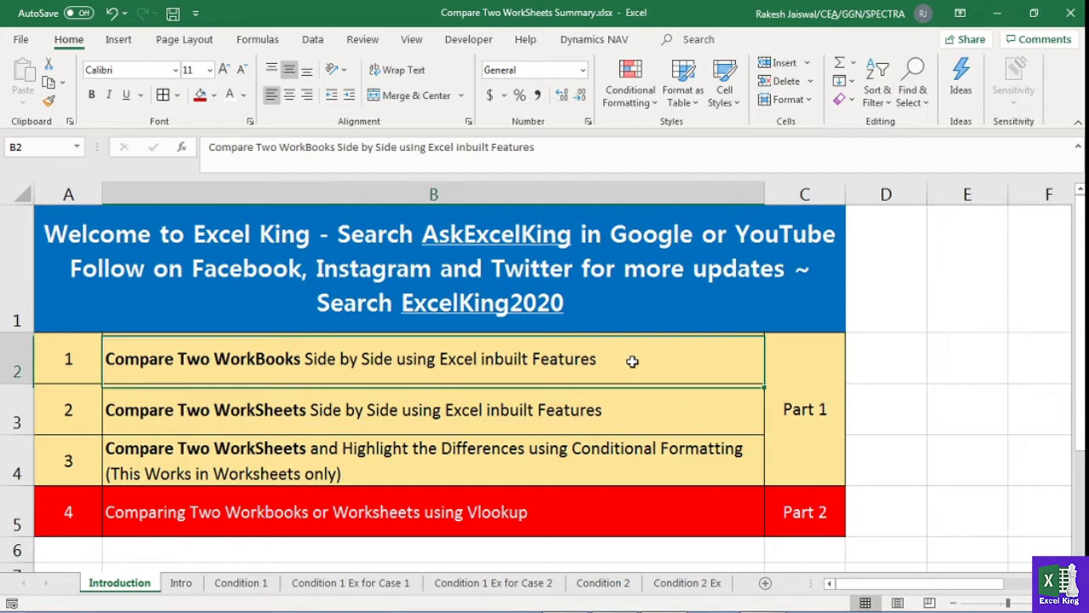
left_click(624, 450)
left_click(608, 416)
left_click(601, 368)
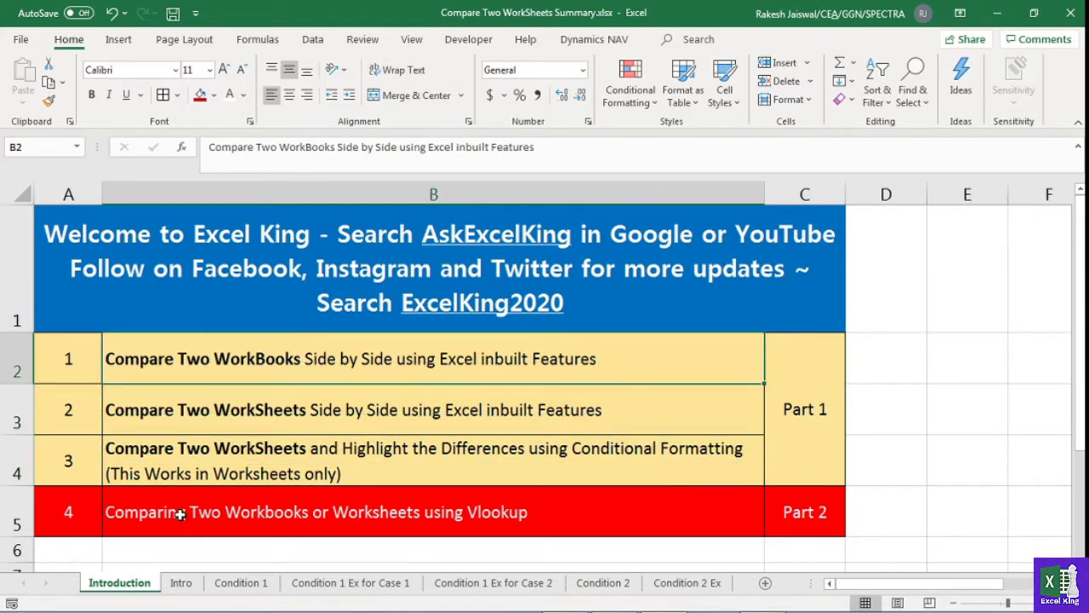
left_click(209, 517)
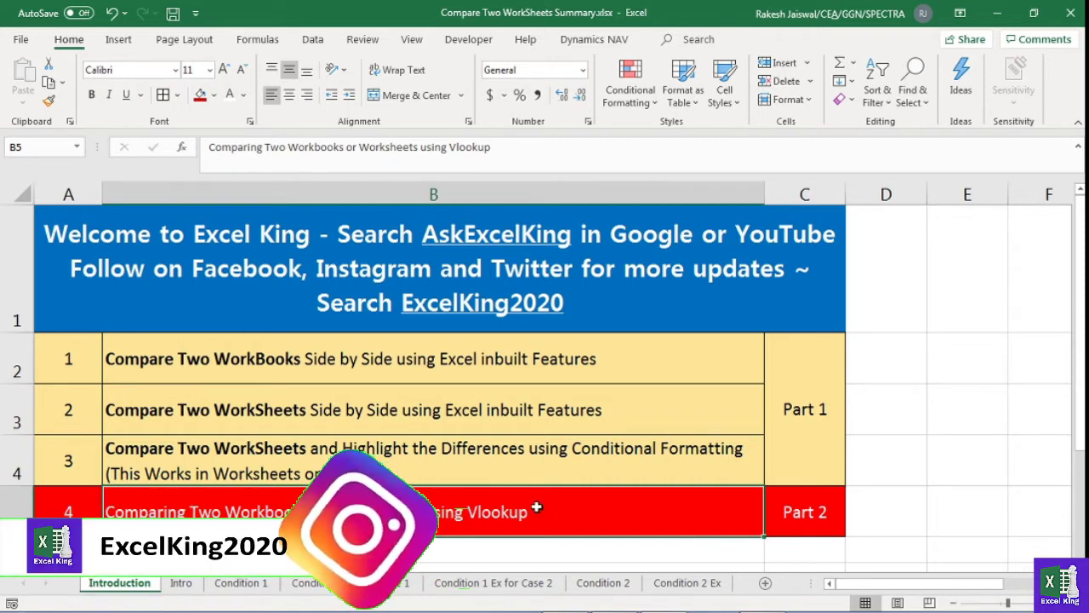
left_click(788, 510)
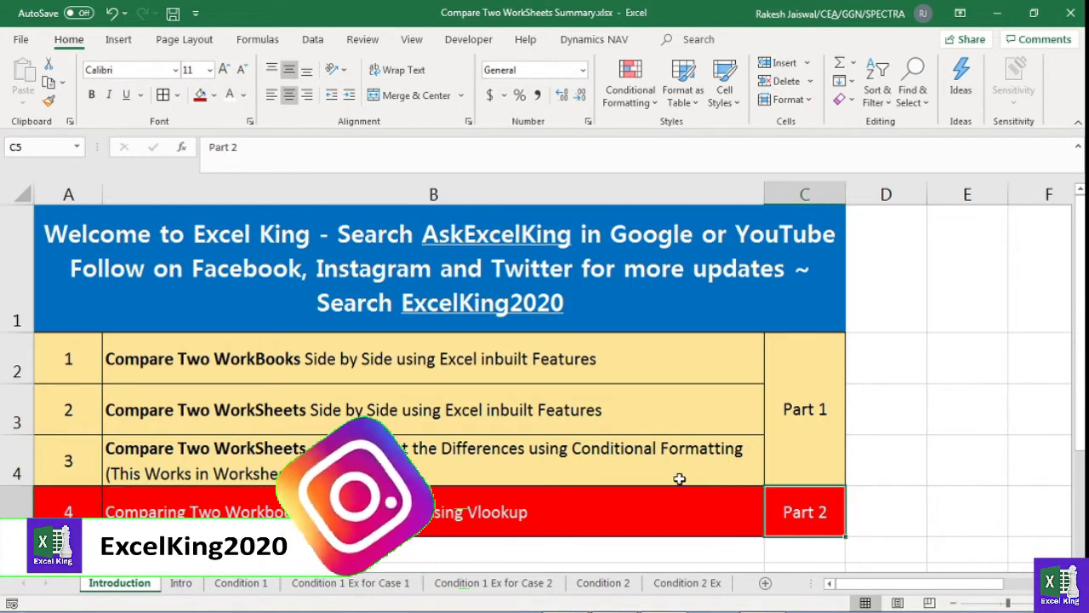
- Open the Intro sheet and look over the Data Table 1 and Data Table 2 blocks
left_click(180, 583)
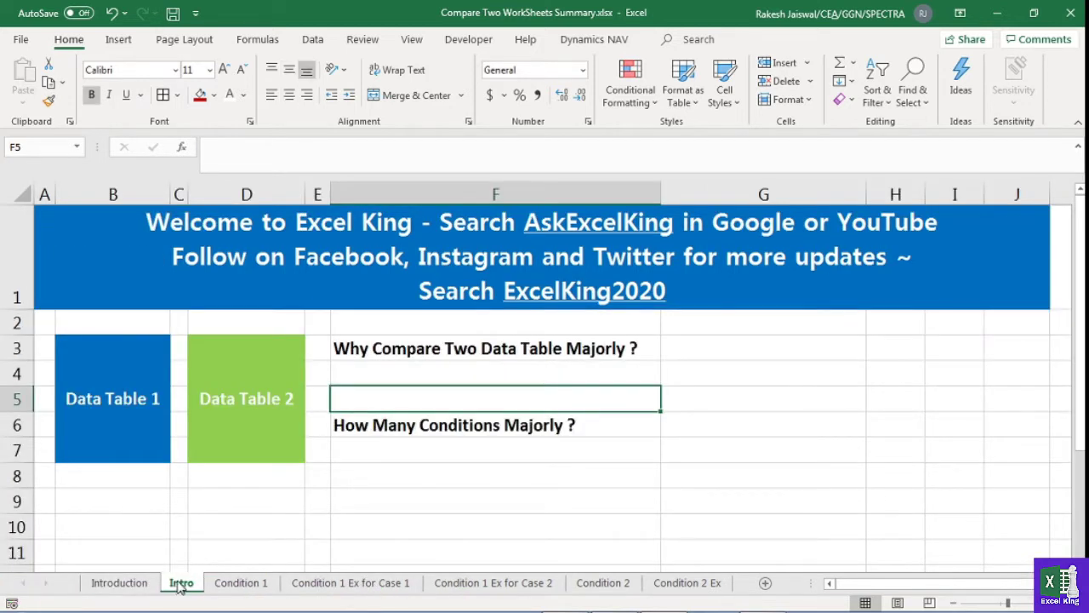
left_click(245, 506)
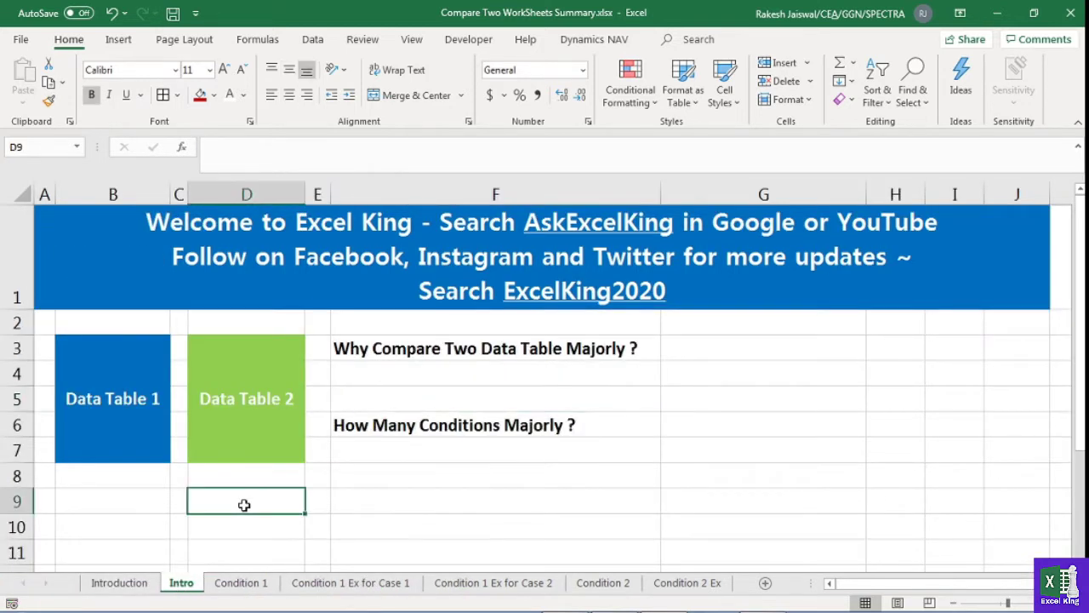
left_click(145, 429)
left_click(236, 427)
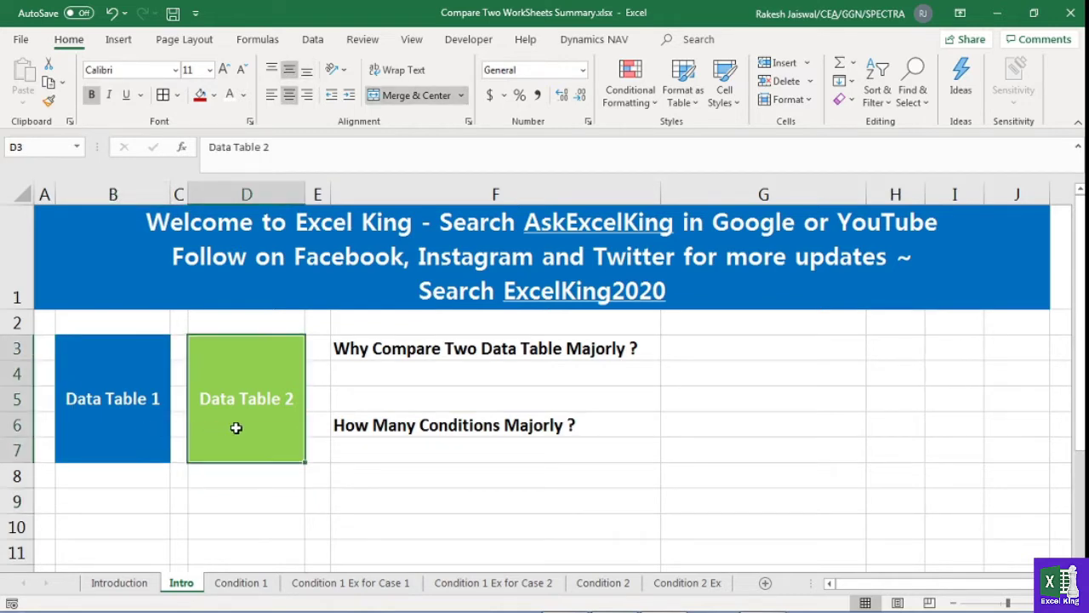
- Enter "Find Odd Ones" in cell G3 as the answer to why two data tables are compared
left_click(389, 348)
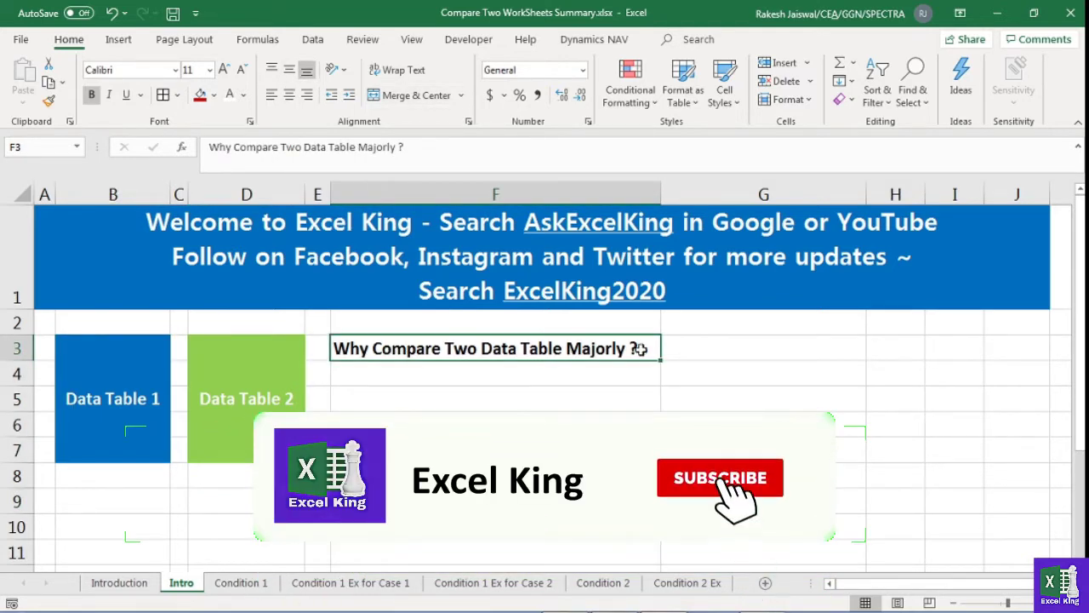
left_click(727, 348)
type("Fi")
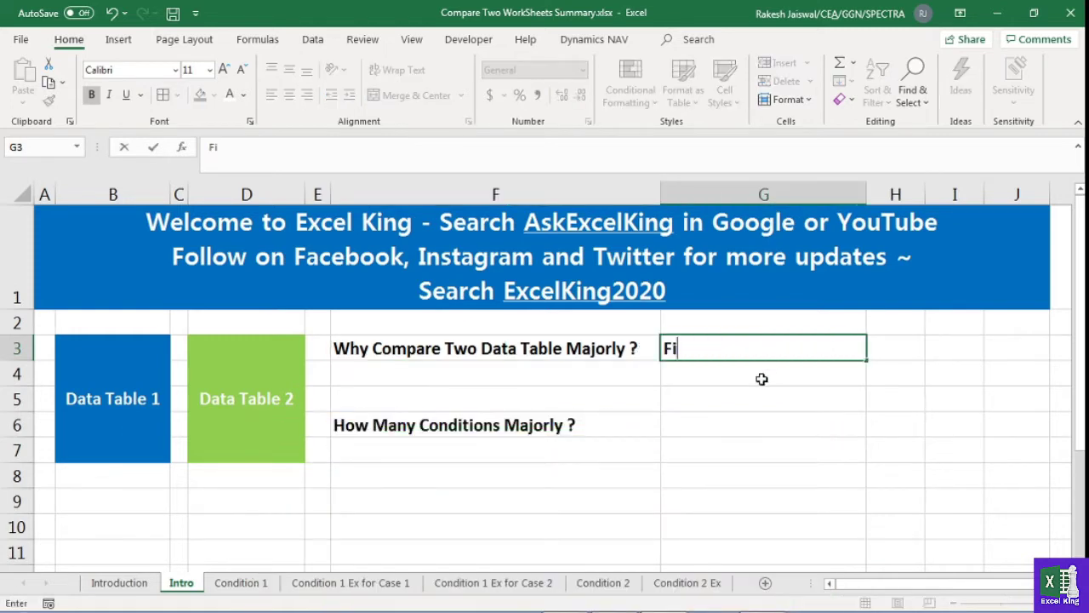
type("nd Od")
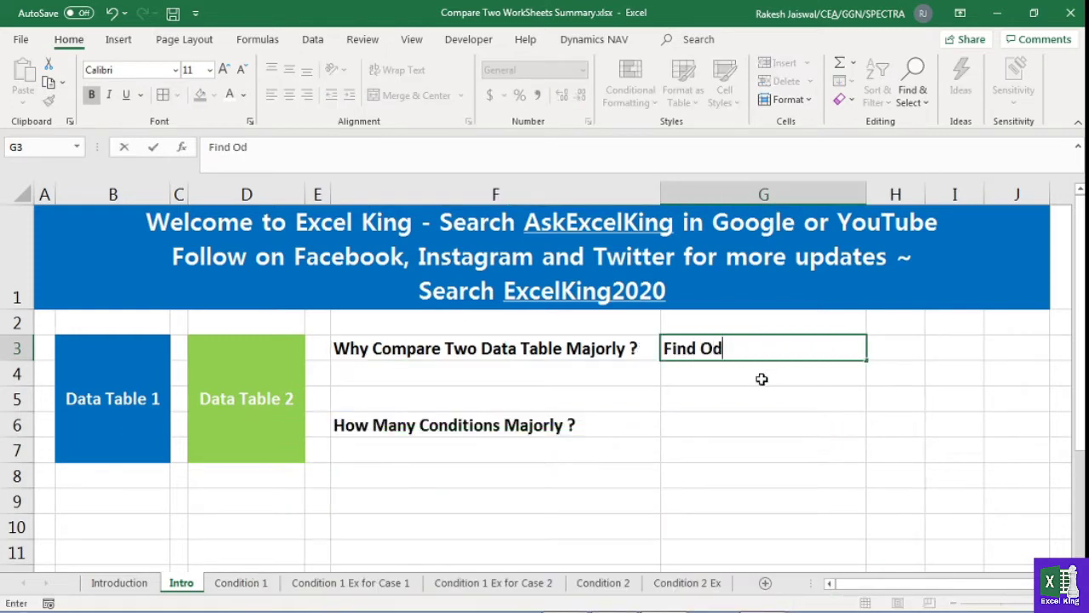
type("ds on")
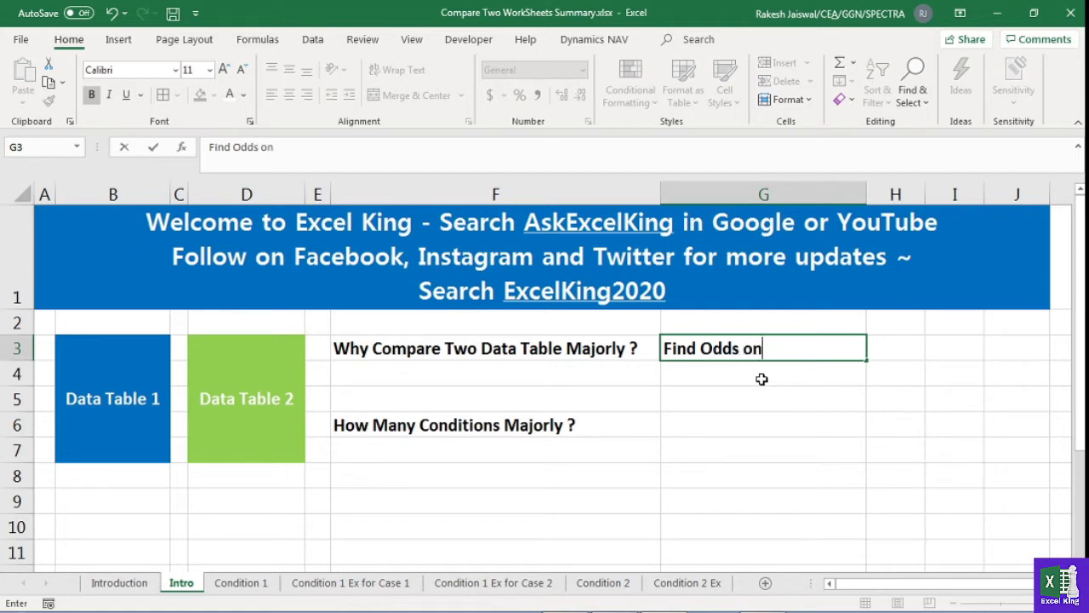
key("BackSpace")
key("BackSpace")
key("BackSpace")
type("Ones")
key("Return")
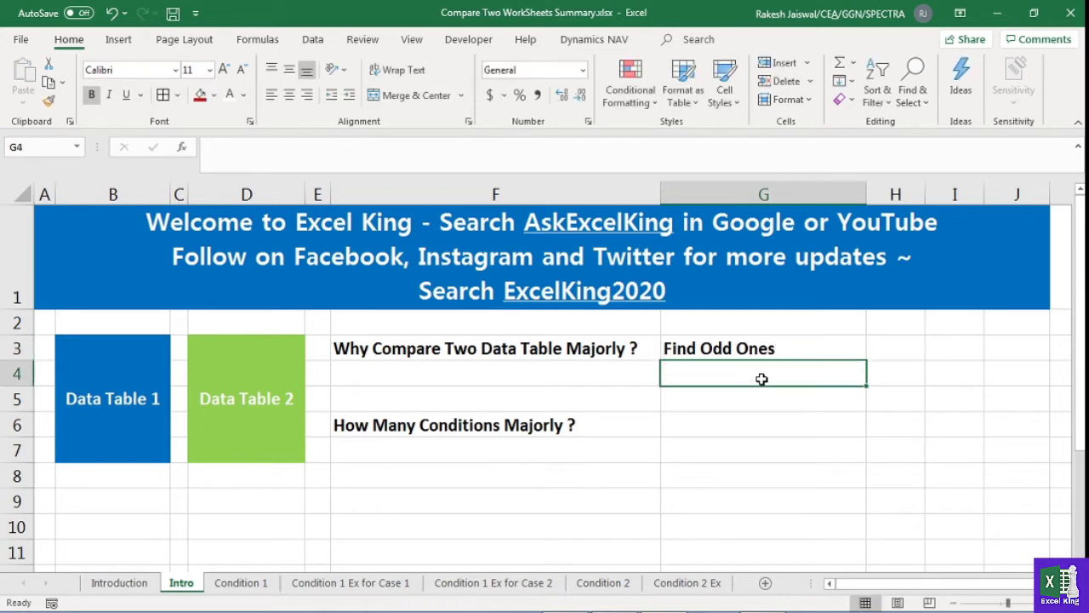
key("Up")
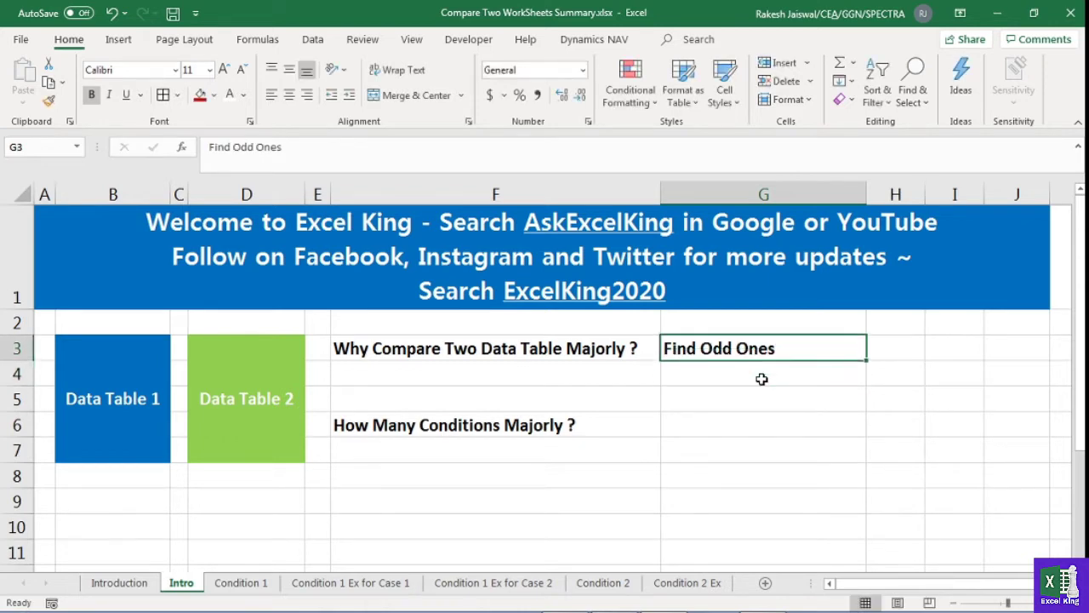
- Examine the Data Table 1 and Data Table 2 blocks alternately as the two tables to compare
left_click(136, 397)
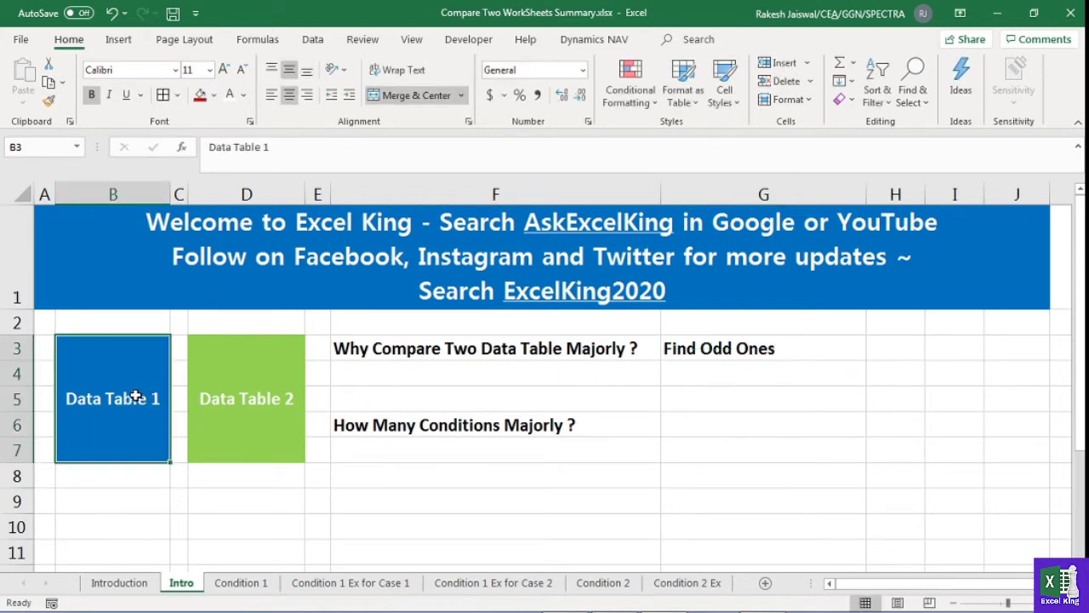
left_click(245, 394)
left_click(150, 396)
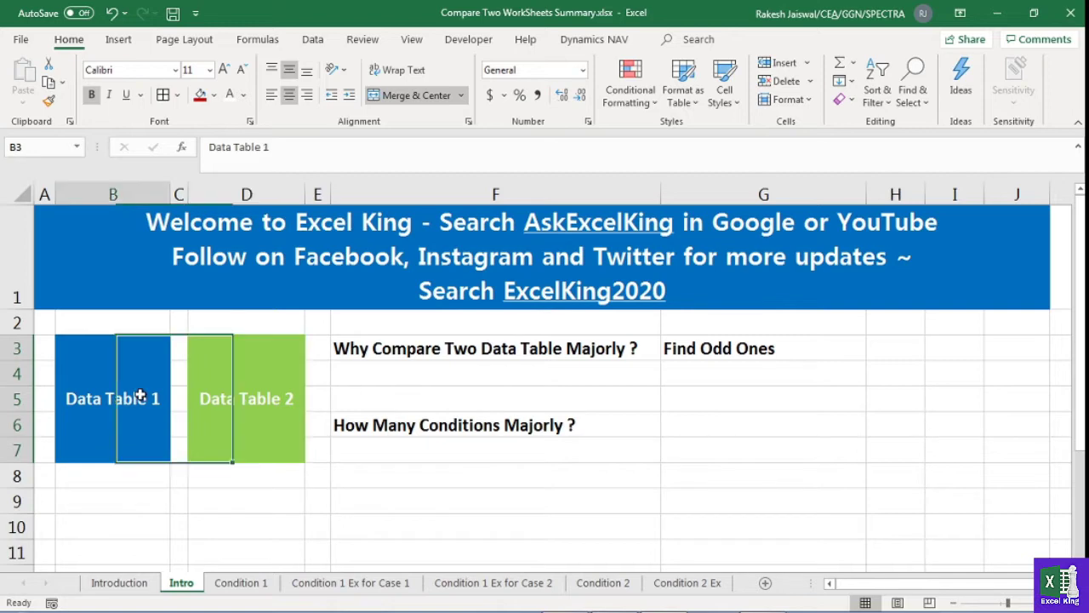
left_click(238, 392)
left_click(145, 380)
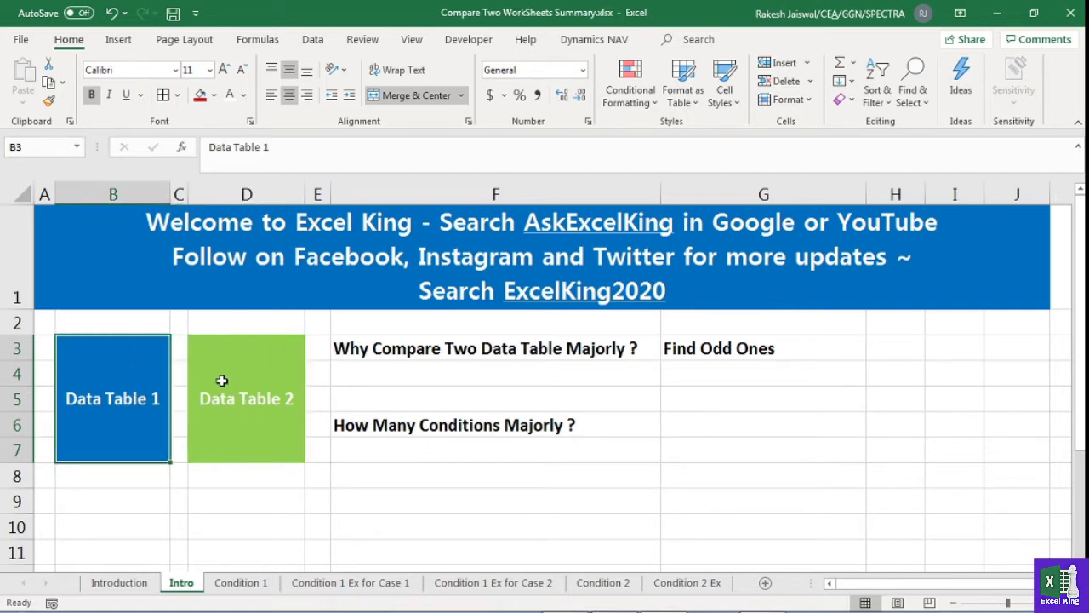
left_click(237, 385)
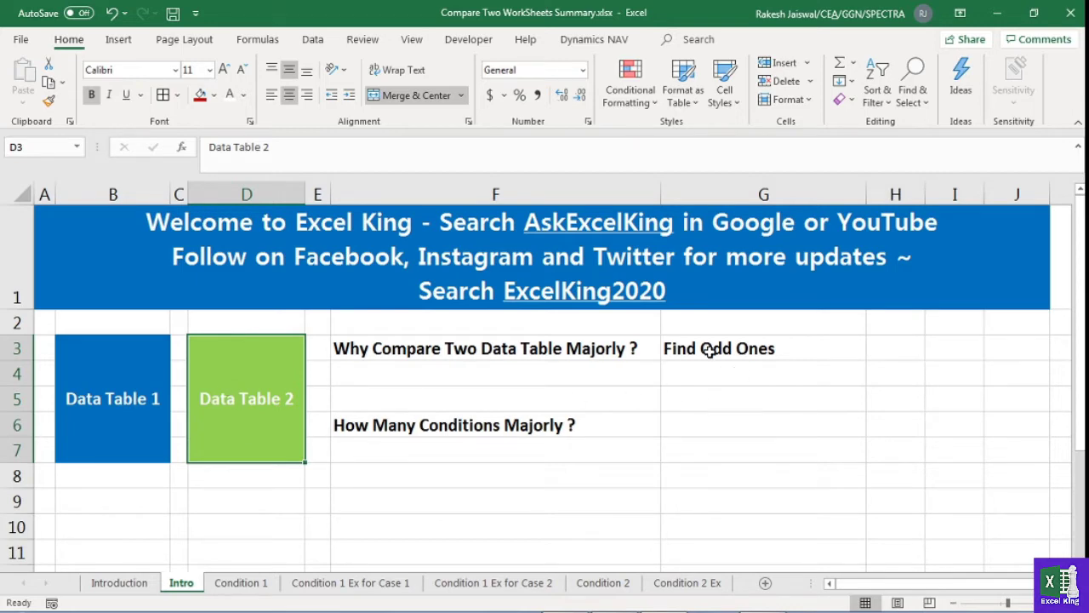
left_click(126, 404)
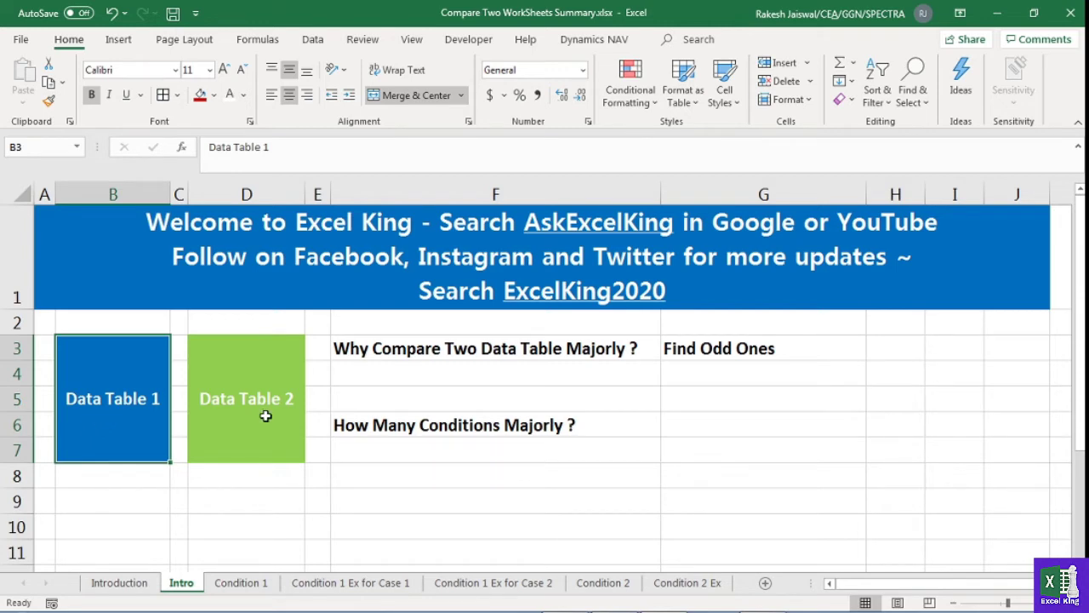
left_click(265, 442)
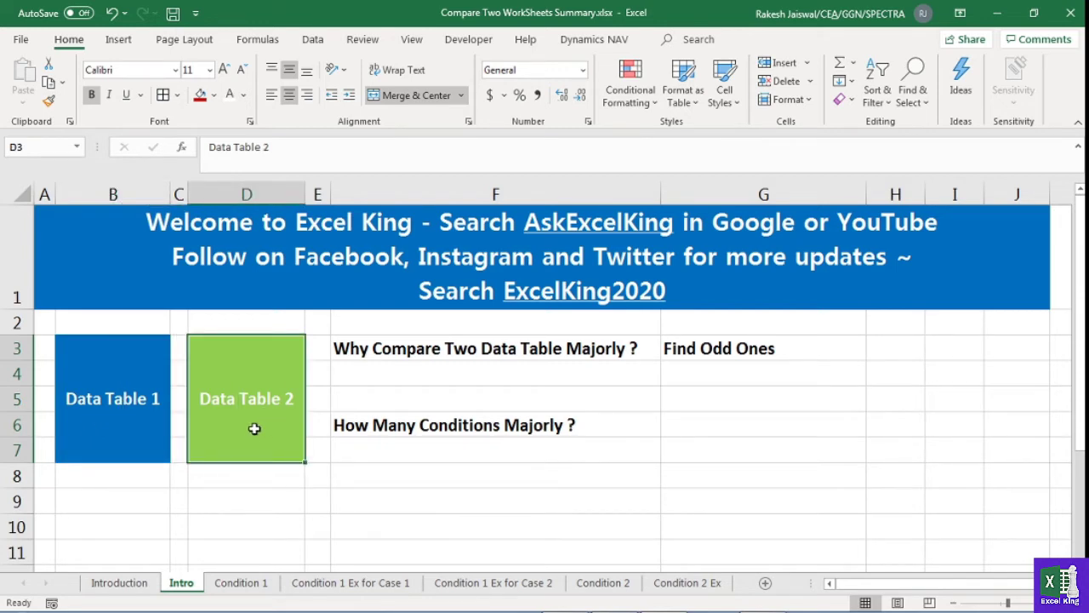
left_click(141, 428)
left_click(230, 422)
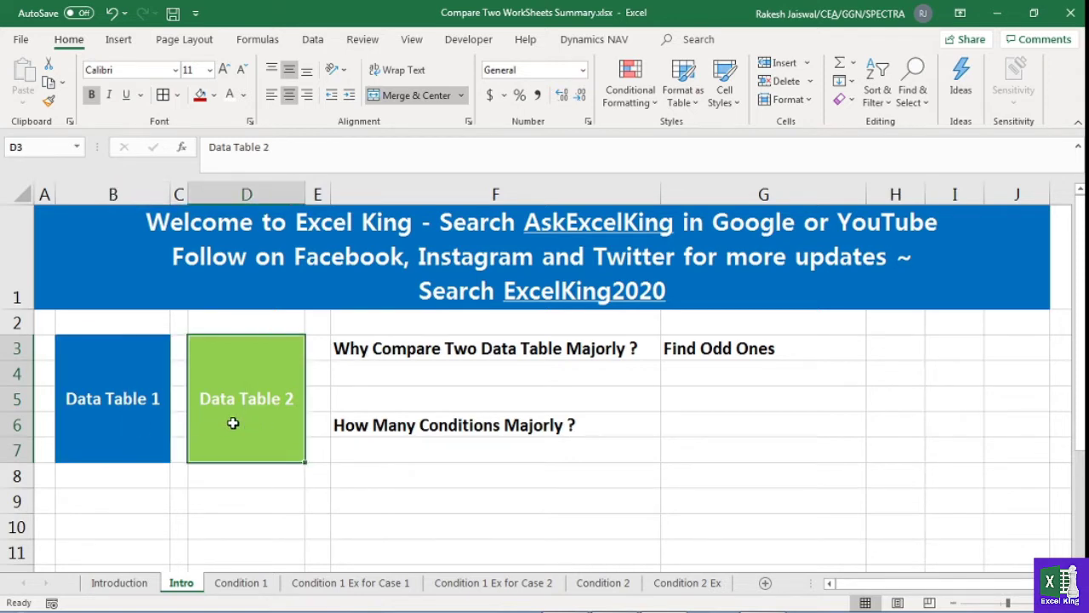
left_click(149, 407)
left_click(224, 401)
left_click(163, 401)
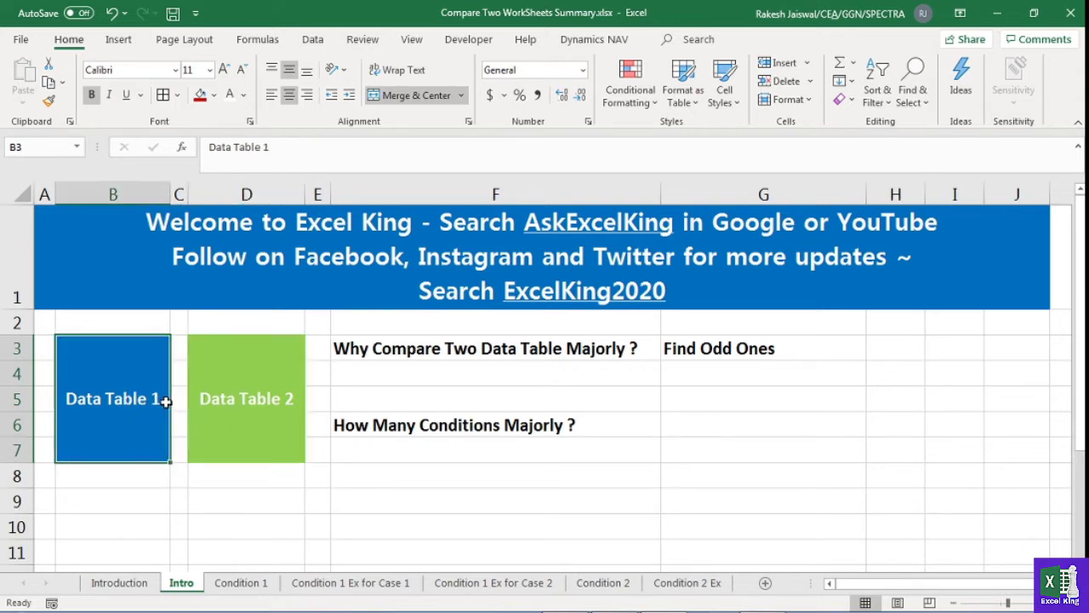
left_click(237, 404)
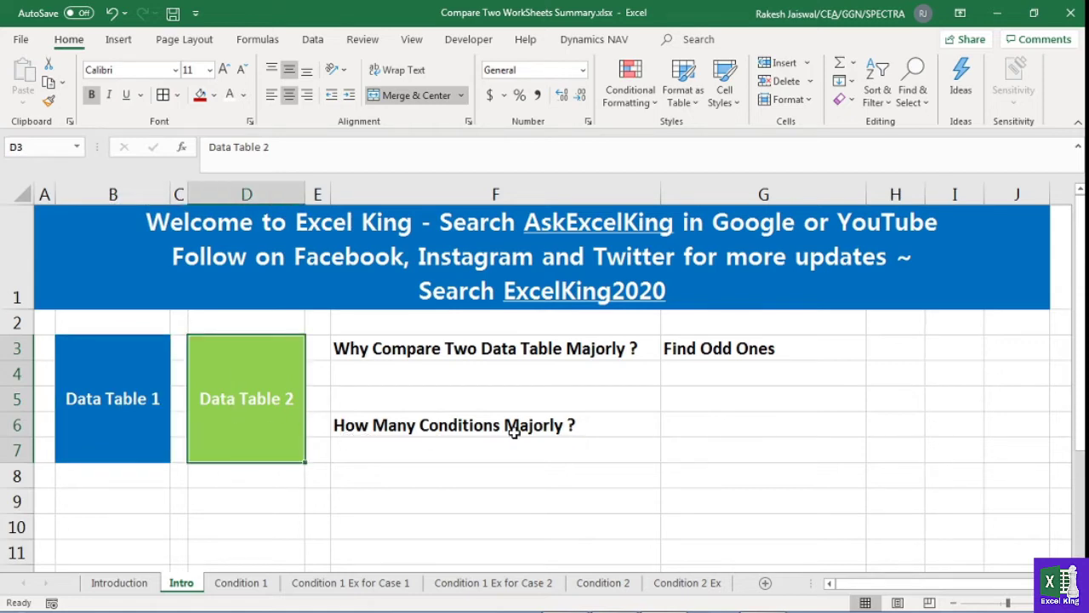
- Enter 2 in cell G6 as the number of major conditions and centre it horizontally
left_click(728, 423)
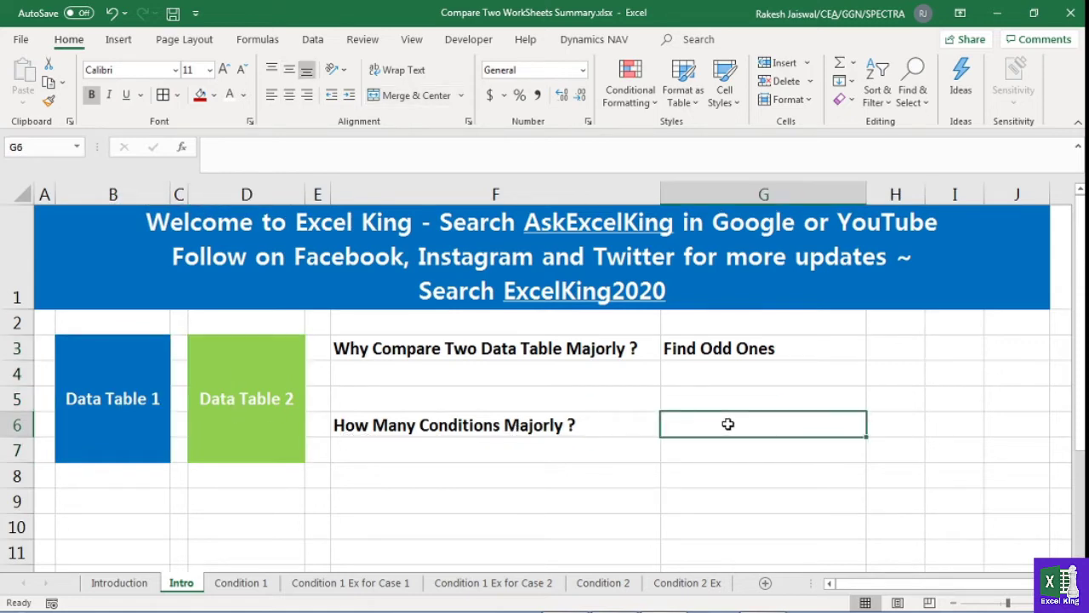
type("2")
left_click(703, 462)
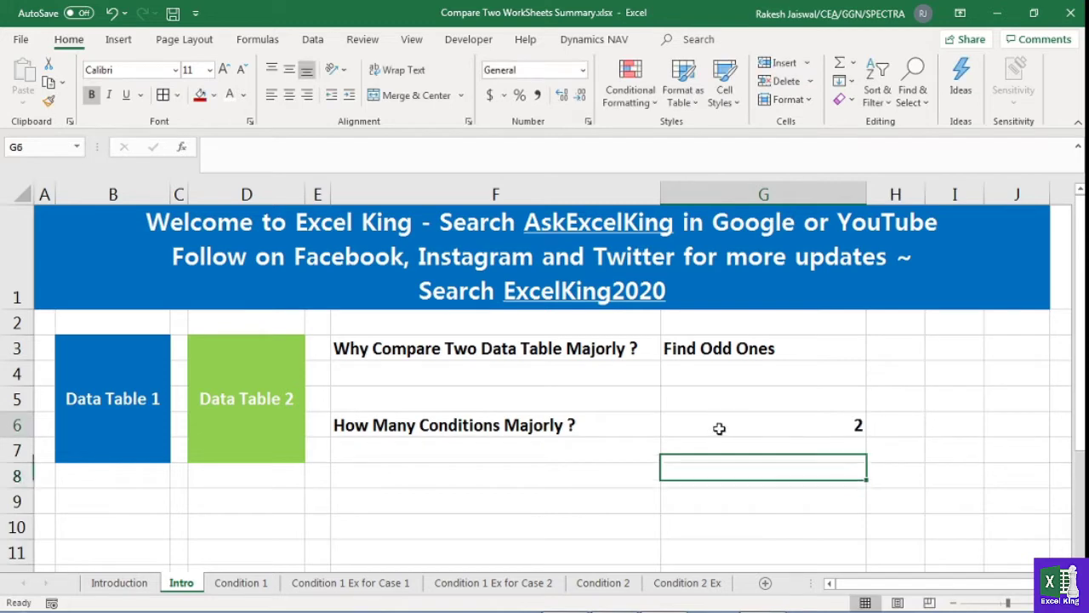
left_click(717, 428)
left_click(289, 94)
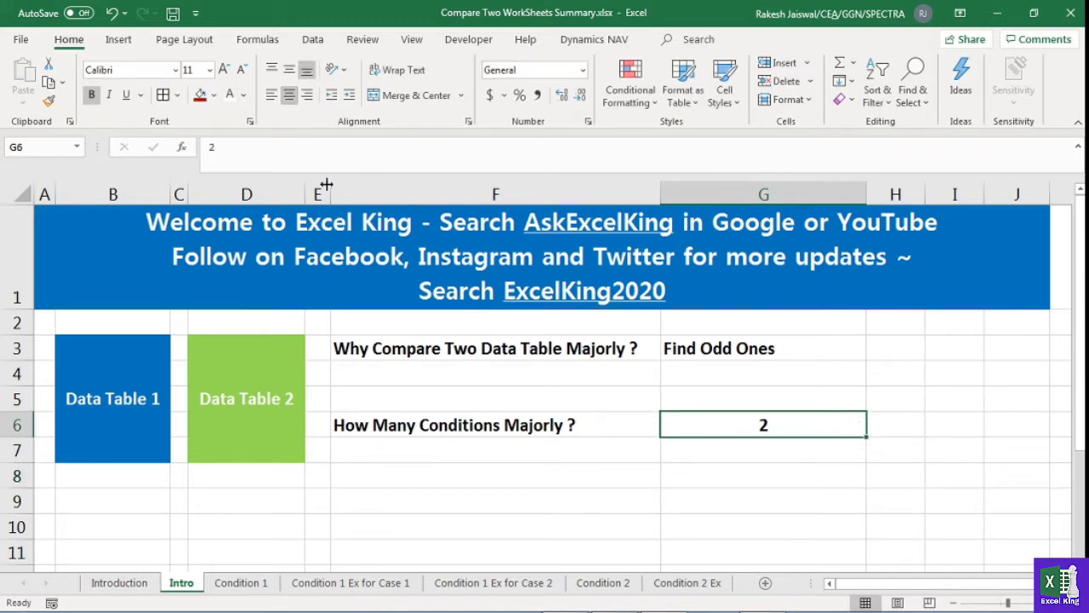
left_click(549, 426)
left_click(111, 414)
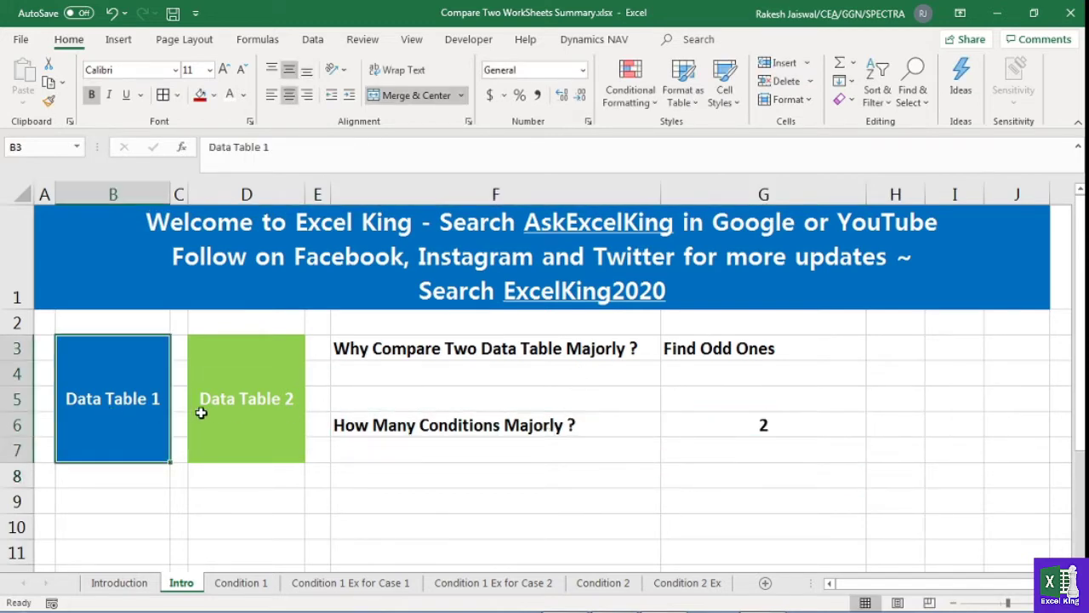
left_click(245, 413)
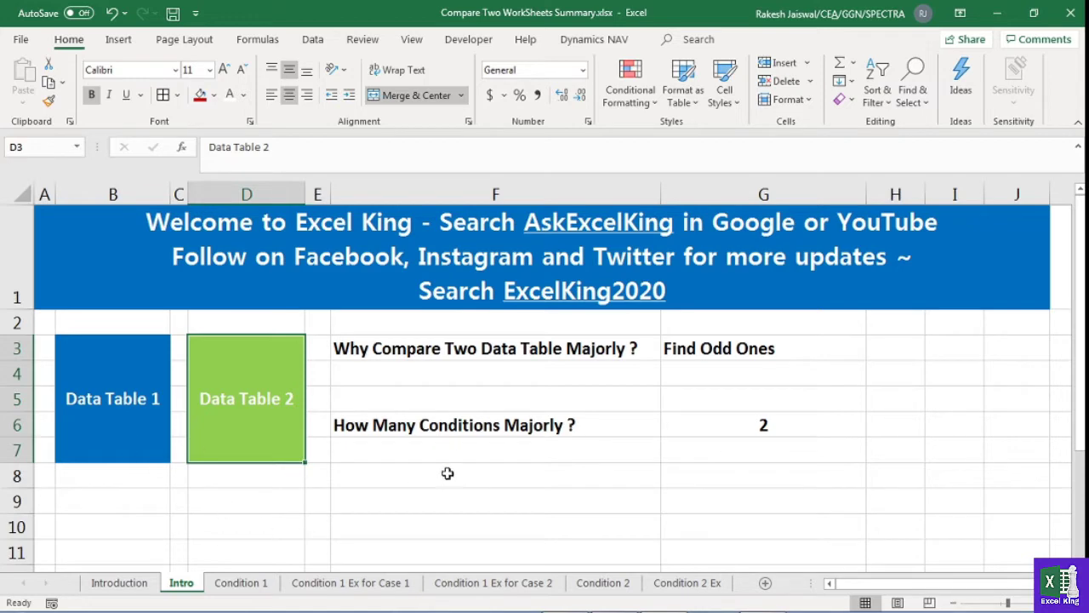
- Open the Condition 1 sheet and examine the two data tables in Case 1 and Case 2
left_click(264, 588)
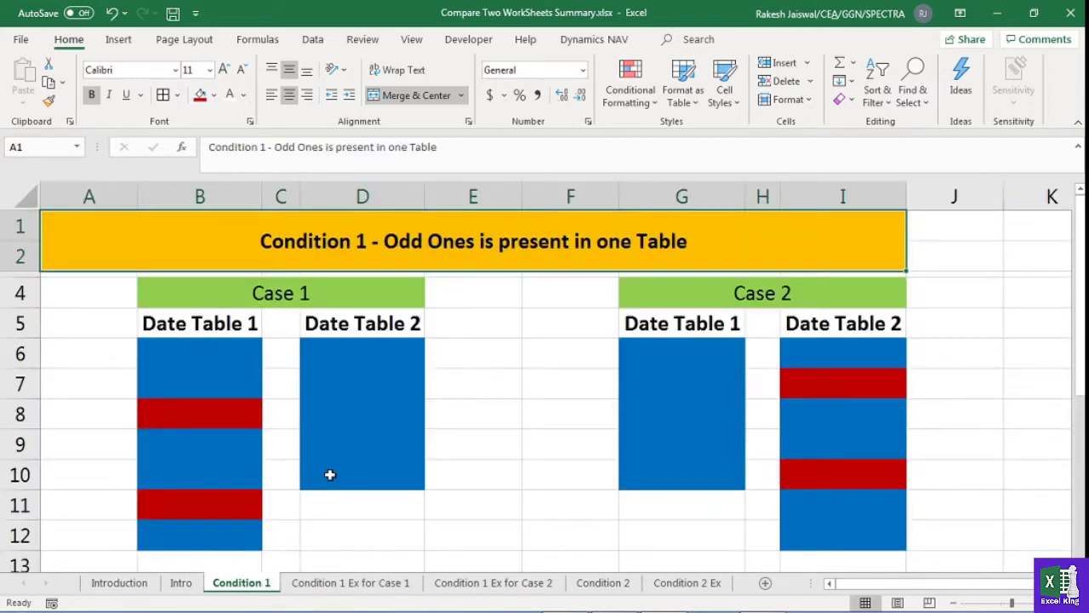
left_click(364, 461)
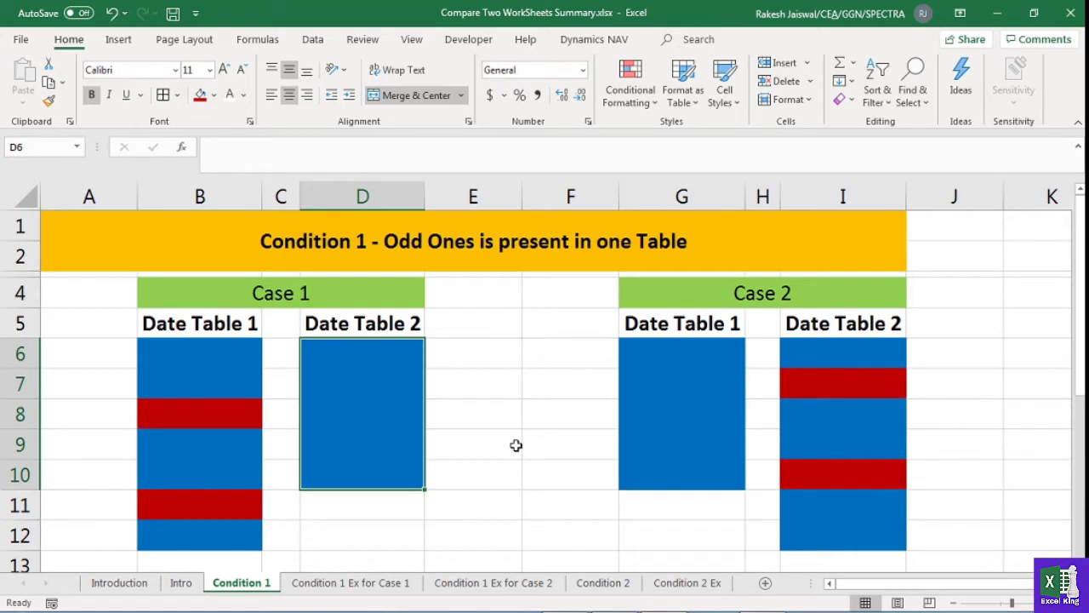
left_click(245, 439)
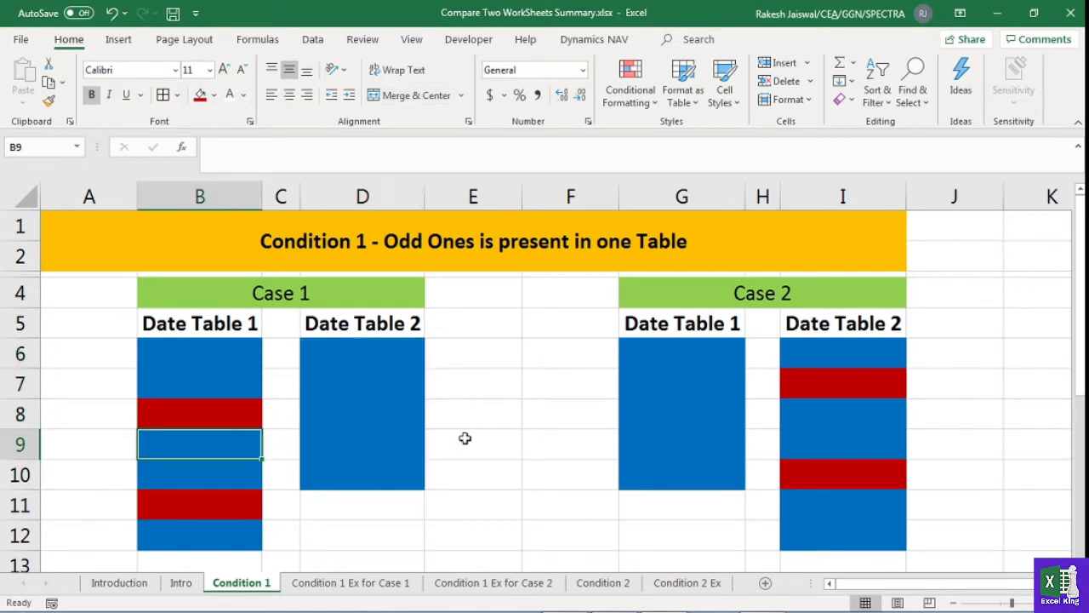
left_click(685, 437)
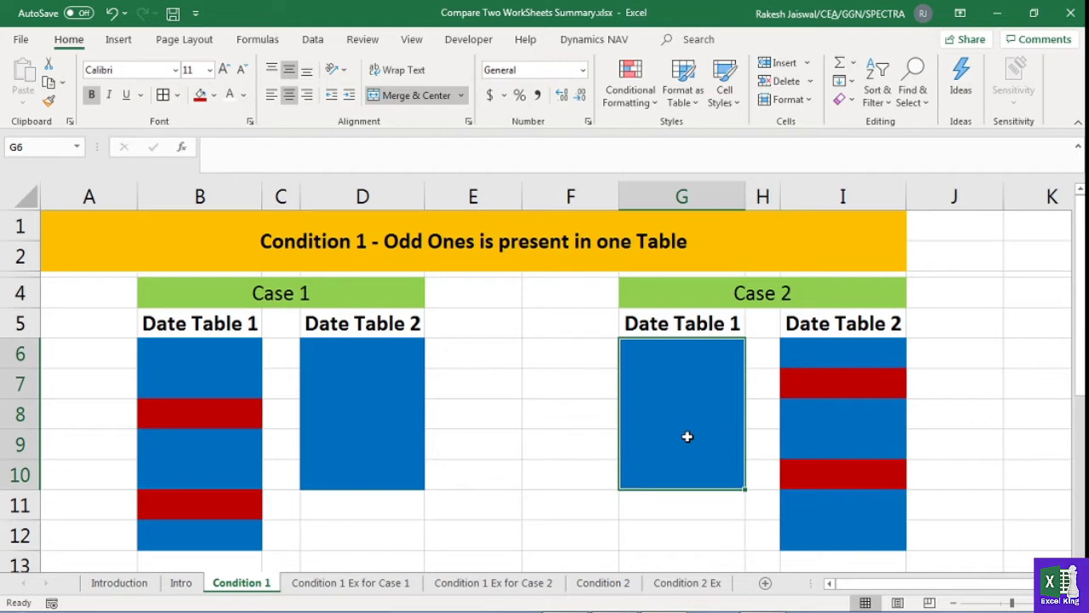
left_click(400, 440)
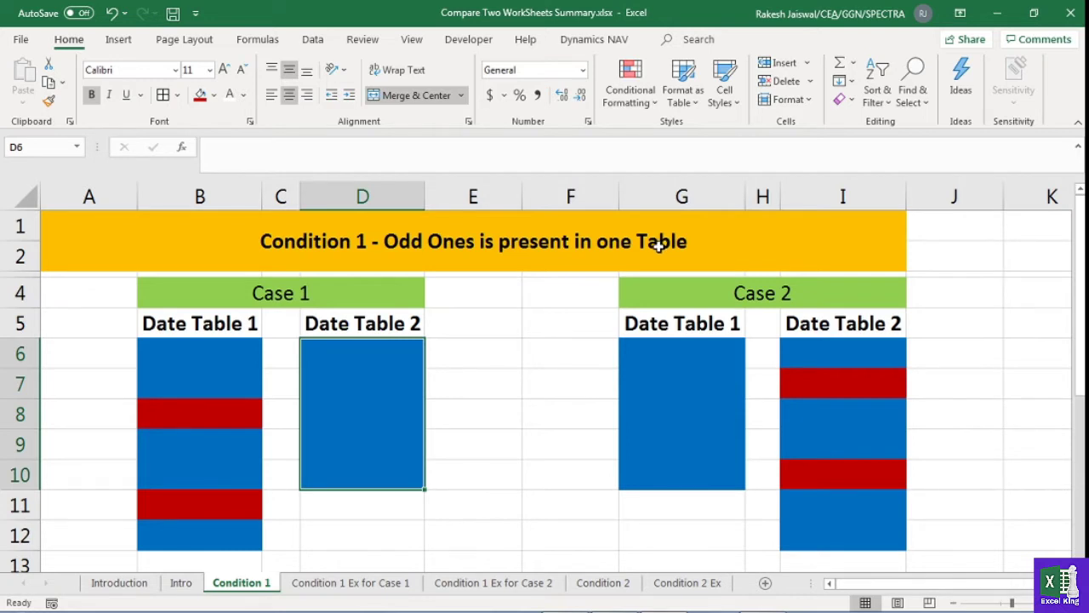
- Examine the Case 1 and Case 2 headings and the Date Table 1 and Date Table 2 headings of Case 1
left_click(390, 293)
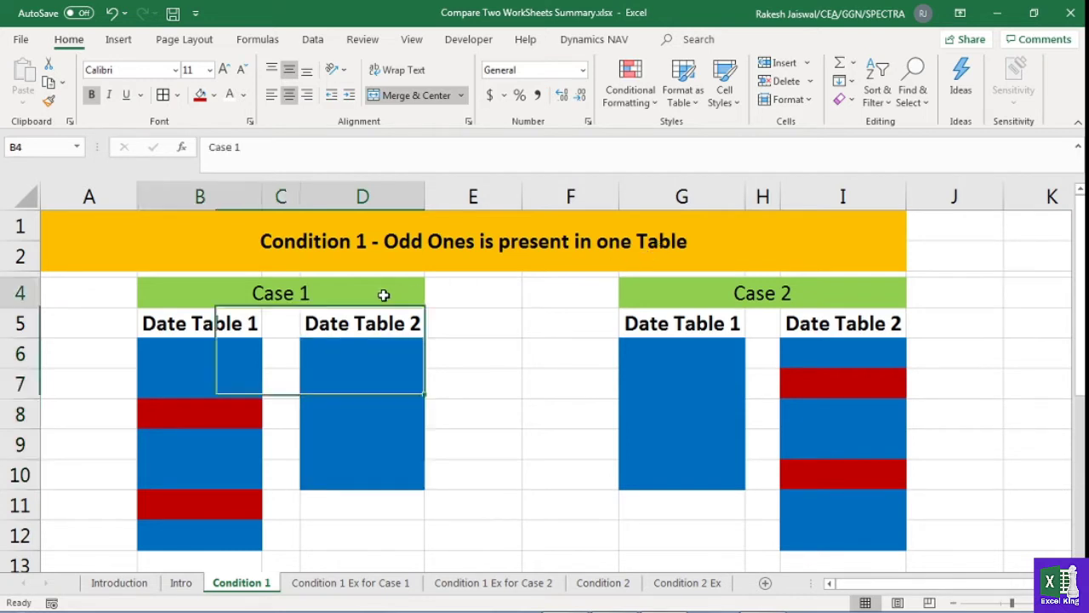
left_click(717, 293)
left_click(247, 324)
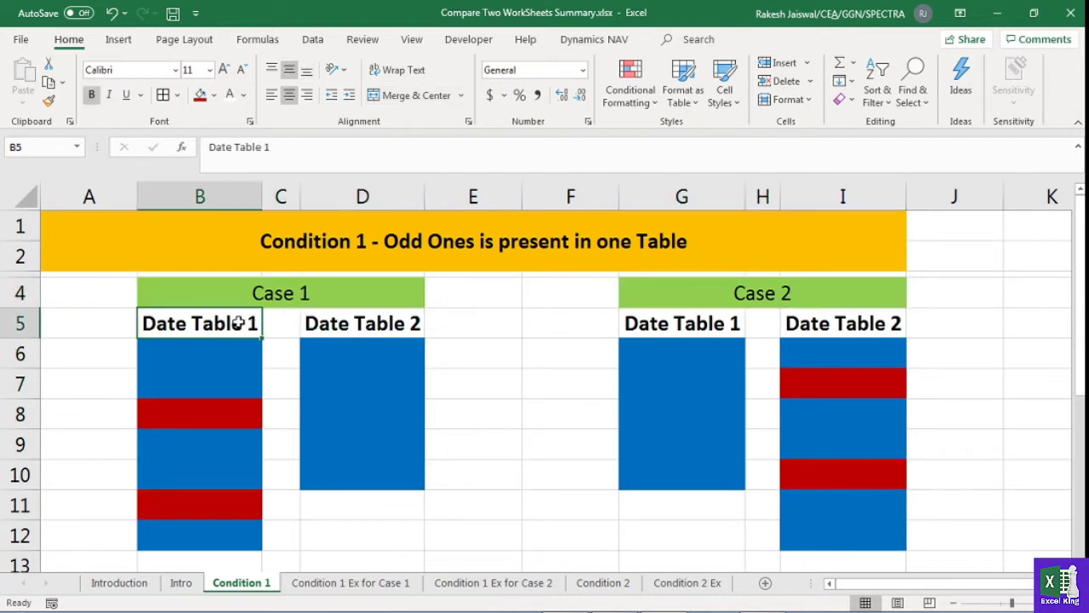
left_click(343, 325)
left_click(247, 323)
left_click(340, 325)
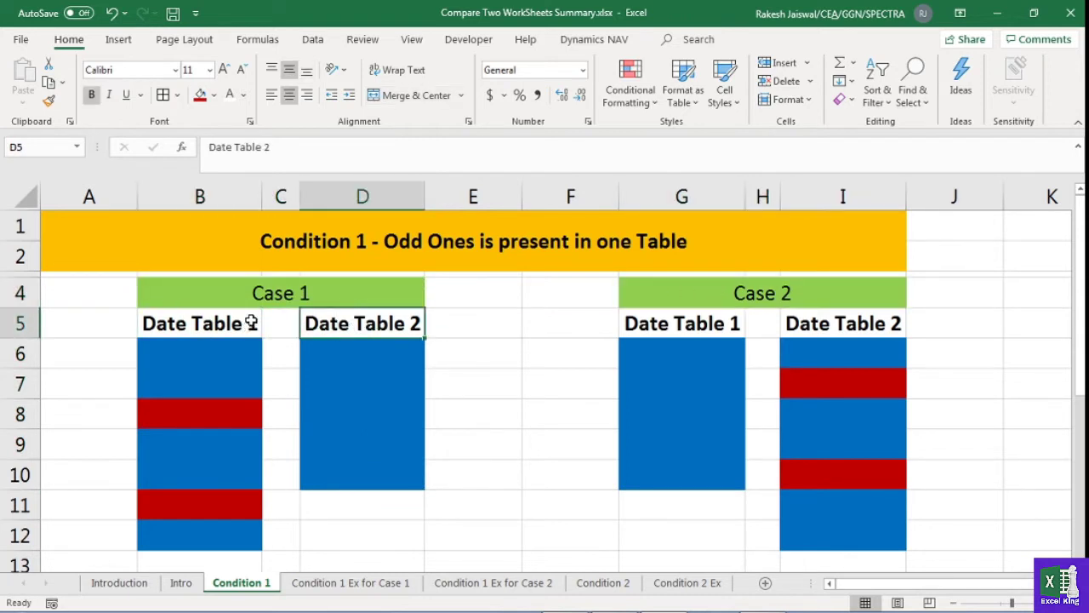
left_click(248, 324)
- Compare the blue and red blocks of Date Table 1 against the Date Table 2 block in Case 1
left_click(230, 357)
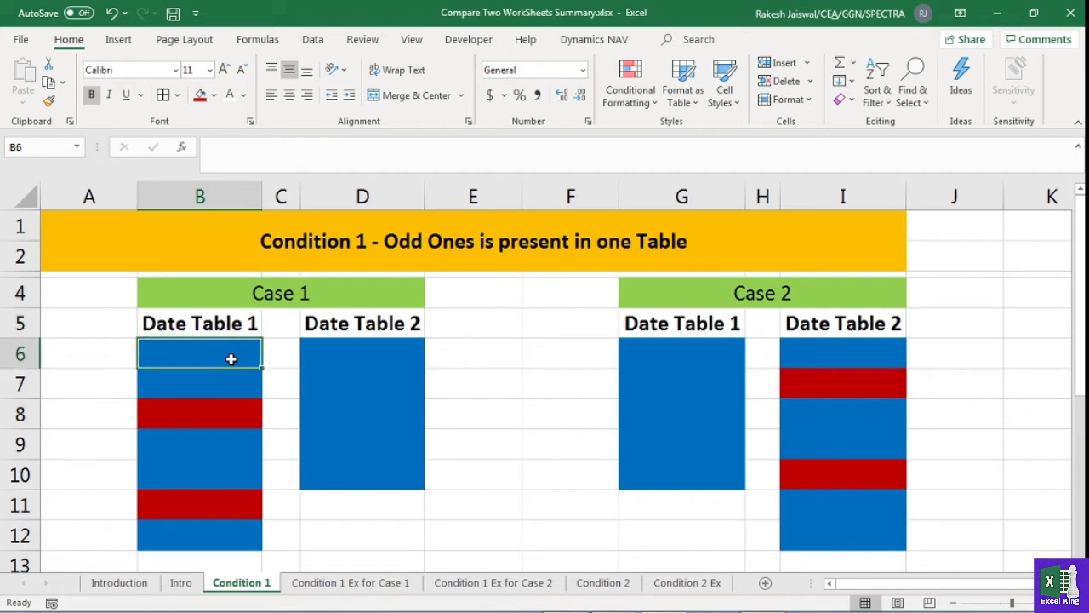
left_click(199, 451)
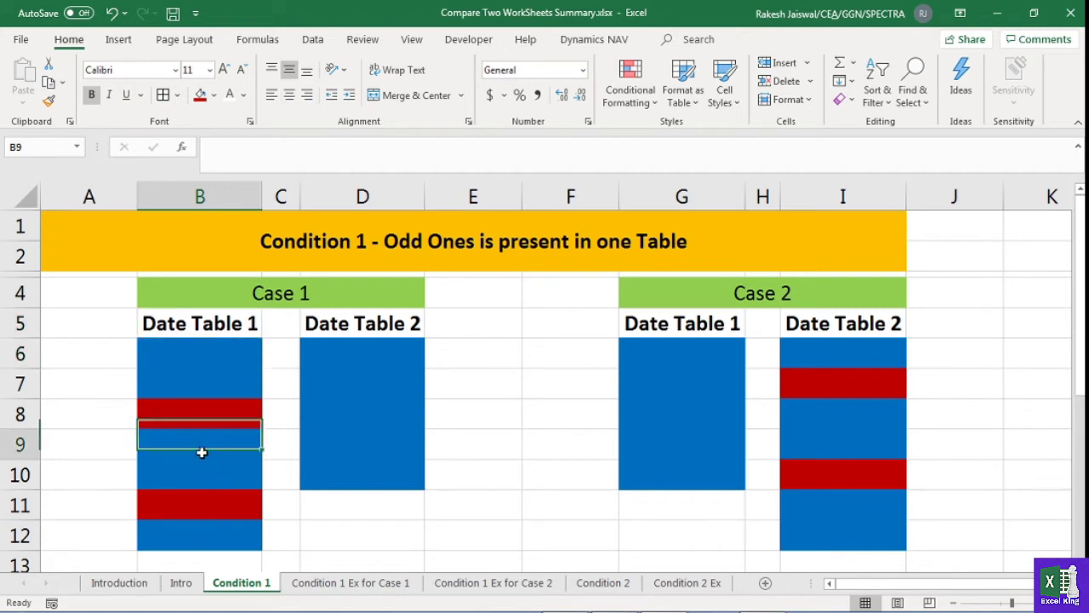
left_click(334, 436)
left_click(213, 453)
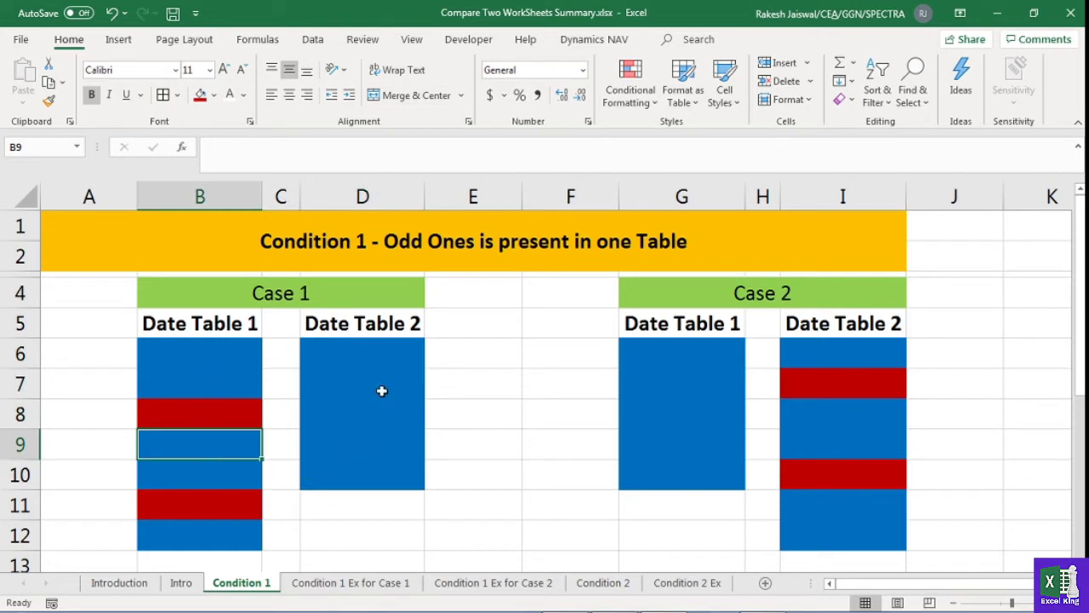
left_click(204, 374)
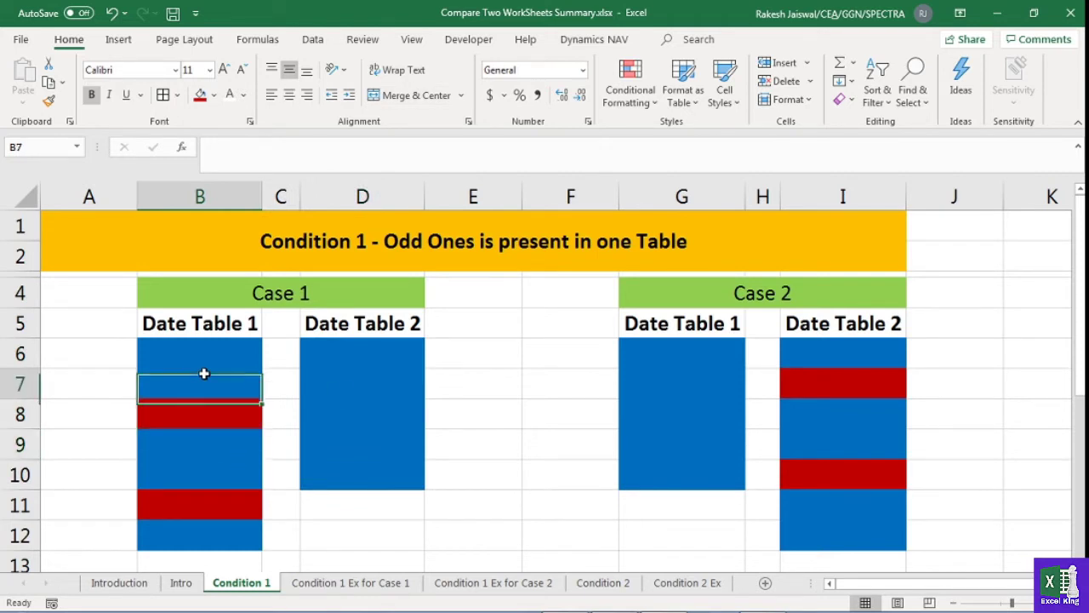
left_click(207, 351)
left_click(393, 377)
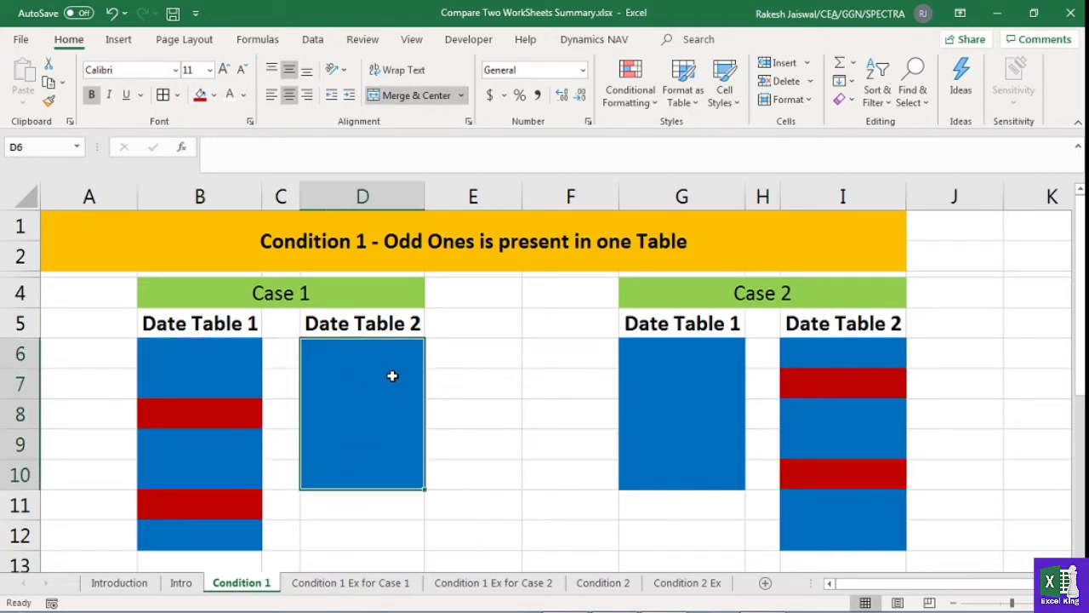
left_click(212, 364)
left_click(356, 379)
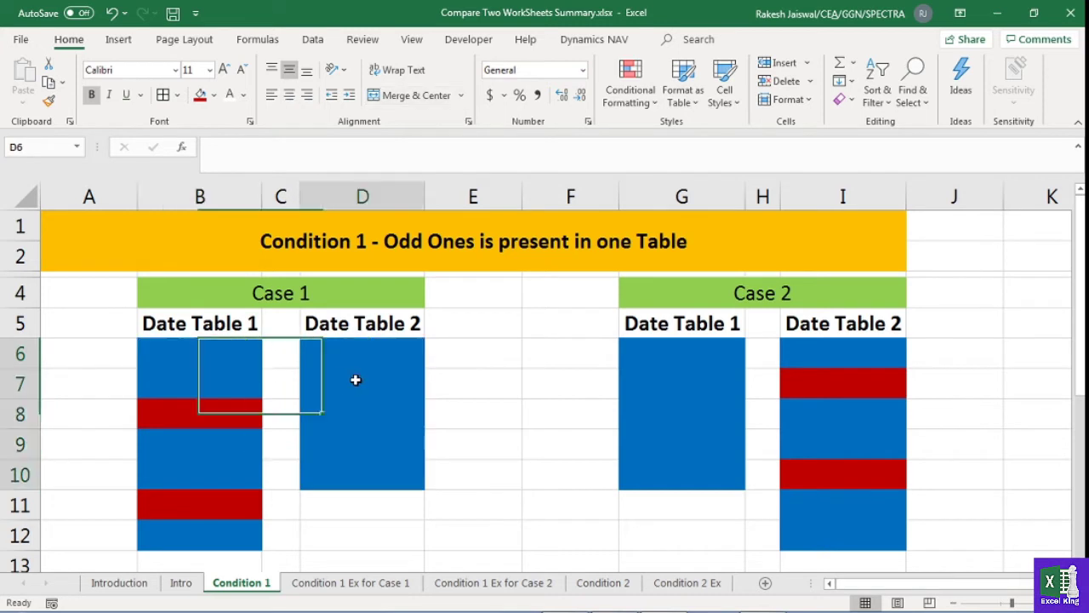
left_click(192, 407)
left_click(197, 510)
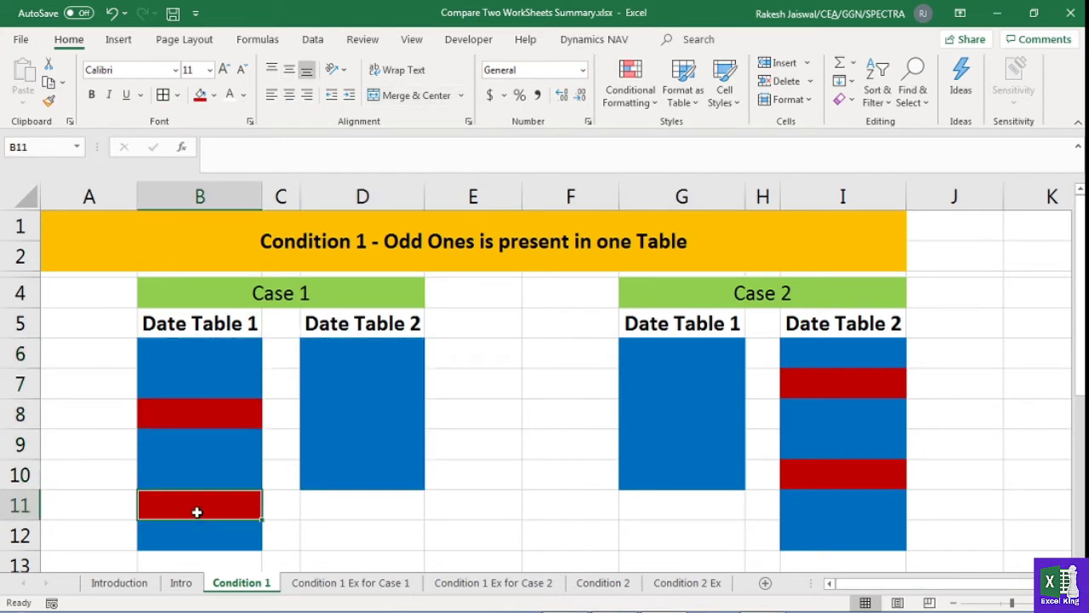
left_click(199, 412)
left_click(361, 410)
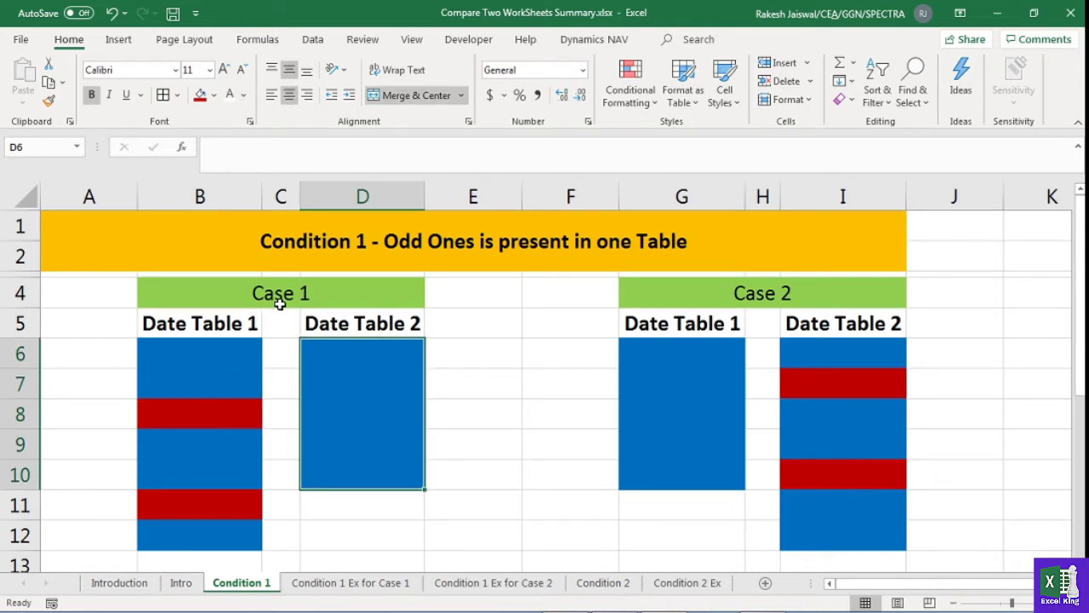
- Examine the full Date Table 1 range B6:B12 in Case 1 and its red rows 8 and 11
left_click_drag(238, 345, 208, 537)
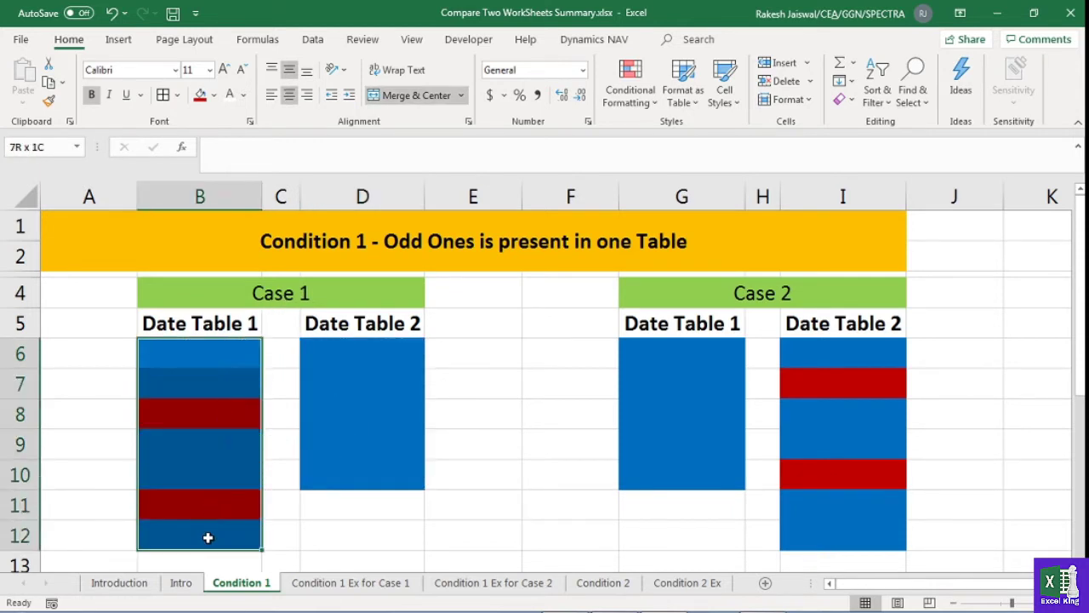
left_click(216, 355)
left_click_drag(216, 355, 199, 538)
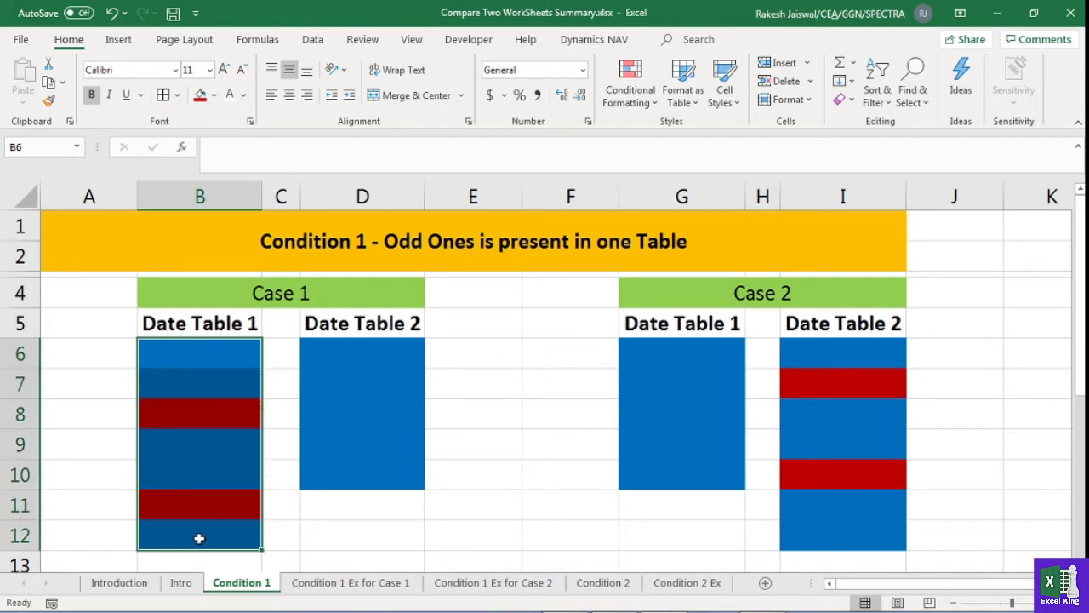
left_click(207, 417)
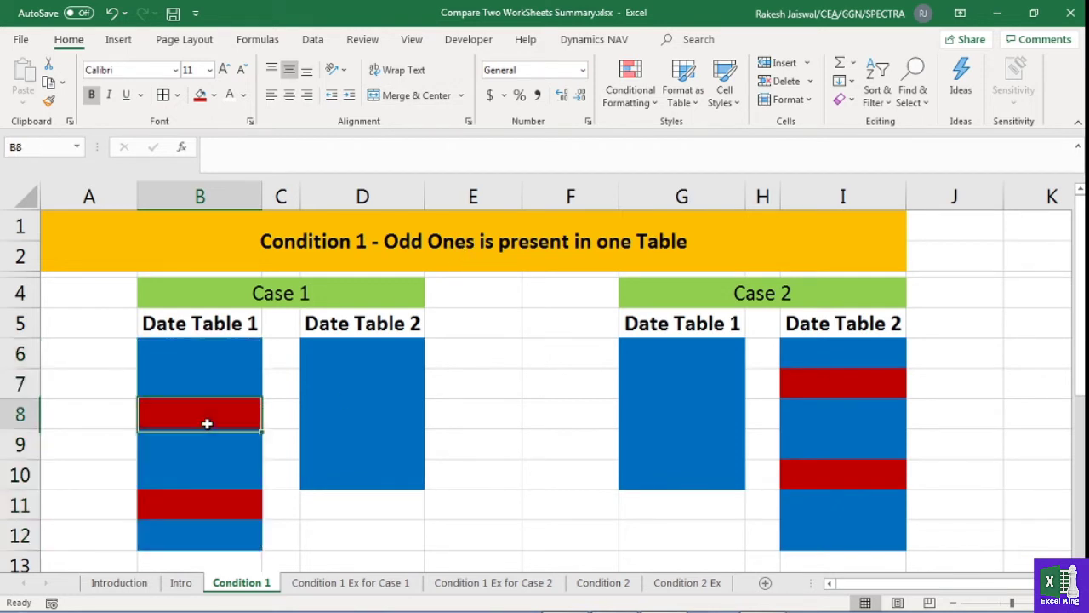
left_click(191, 504)
left_click(208, 414)
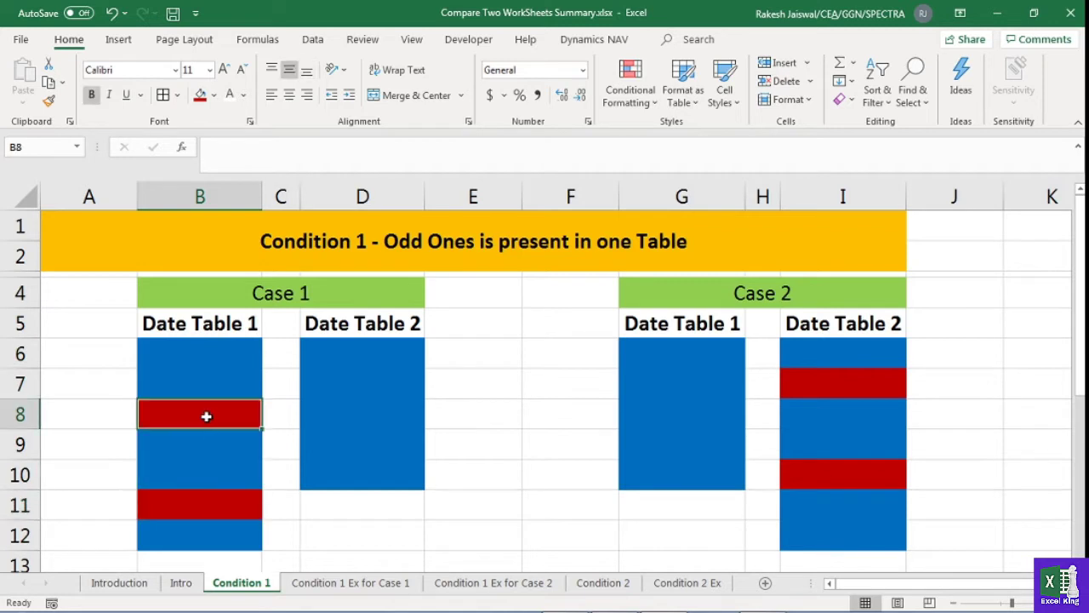
left_click(192, 502)
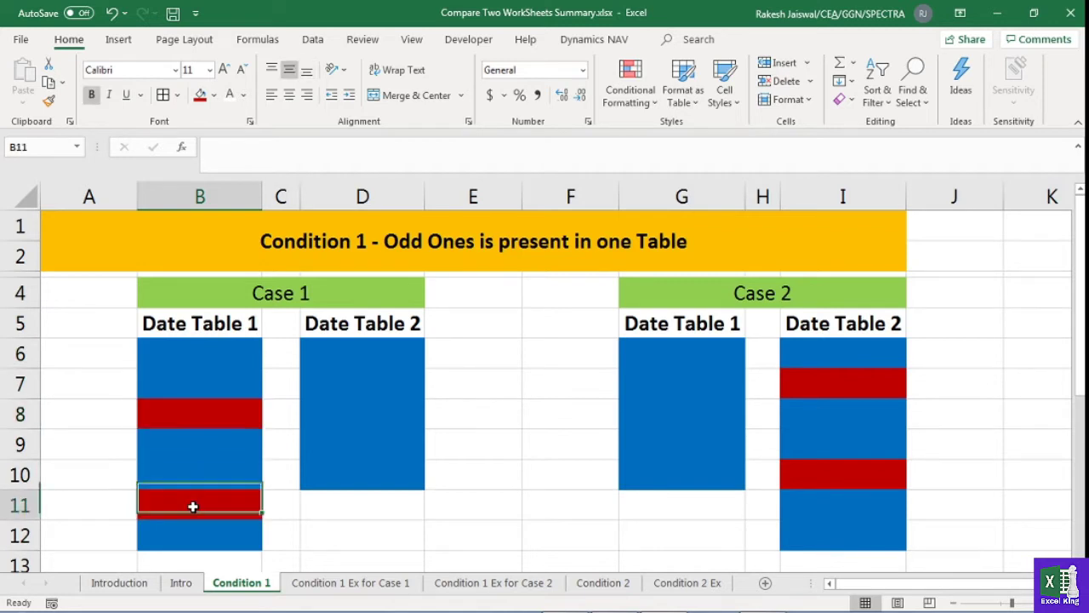
- Examine Case 2, alternating between the red rows 7 and 10 of Date Table 2
left_click(770, 292)
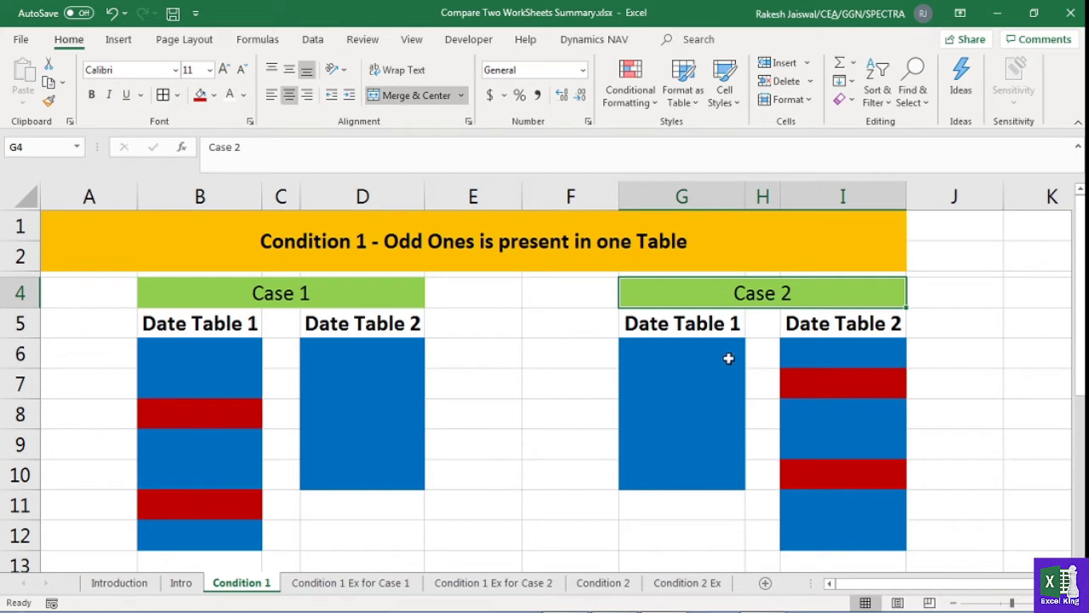
left_click(838, 379)
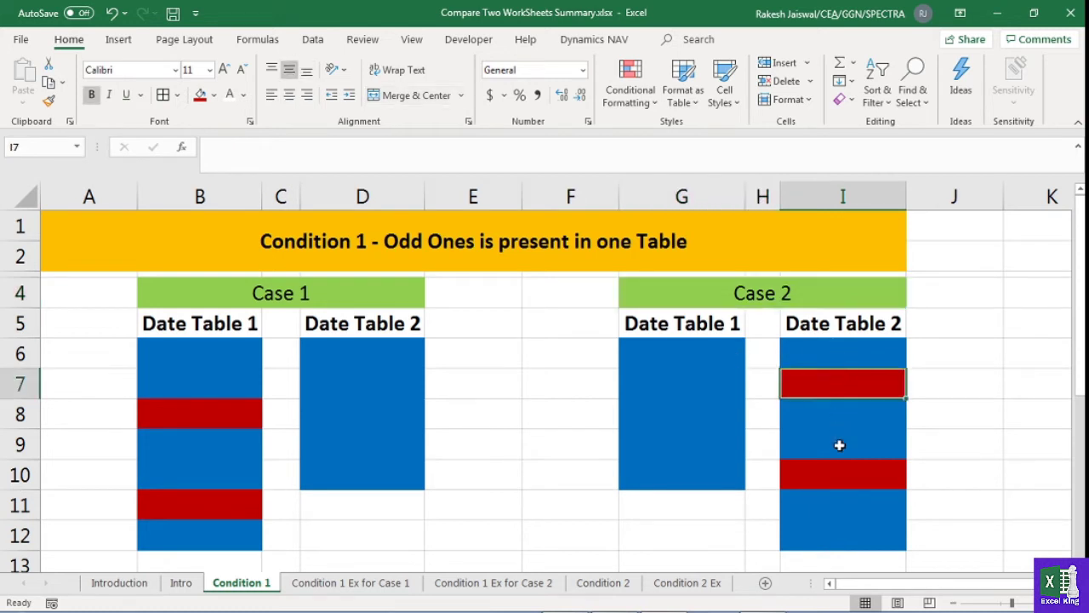
left_click(839, 473)
left_click(836, 384)
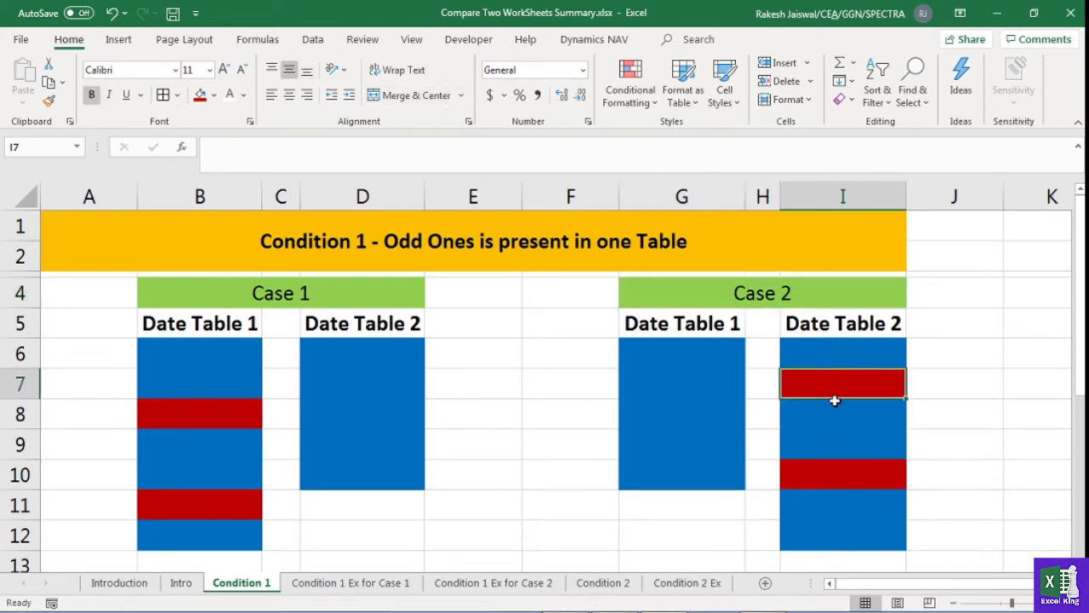
left_click(846, 466)
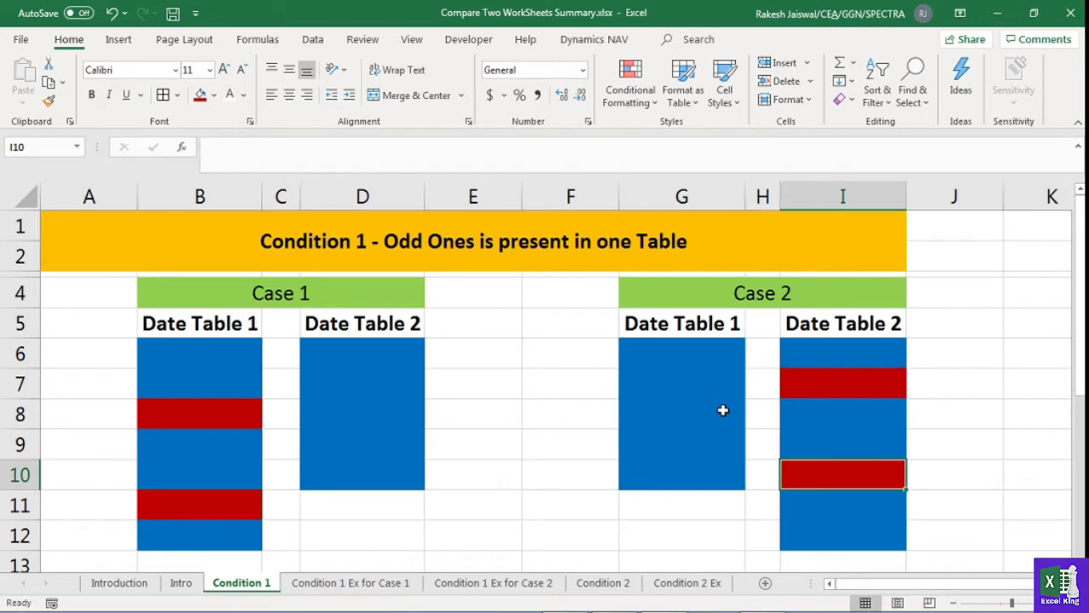
left_click(831, 387)
left_click(843, 387)
left_click(846, 463)
left_click(847, 381)
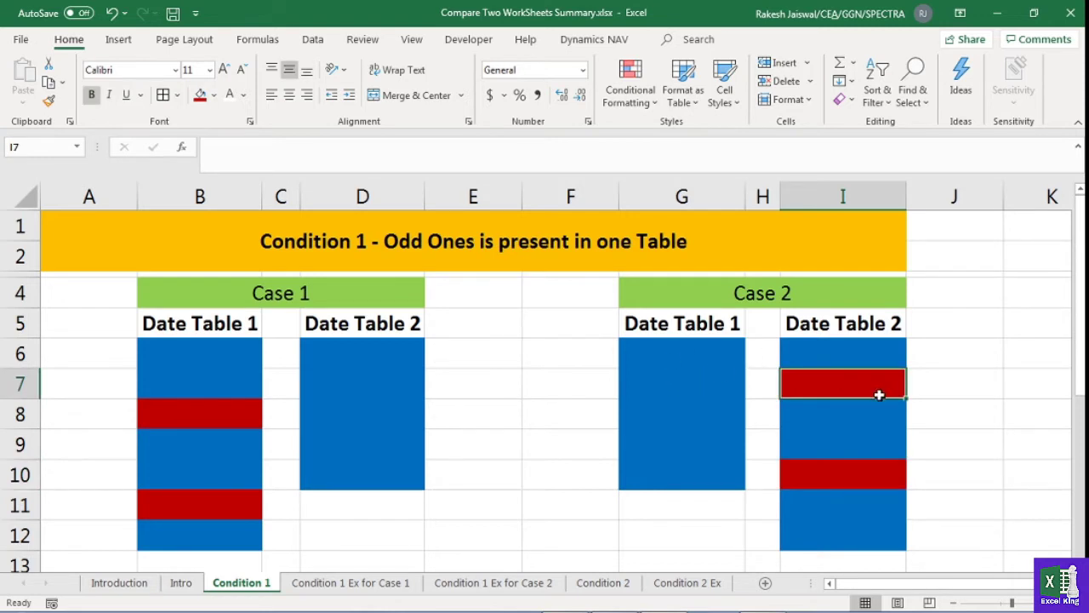
left_click(850, 425)
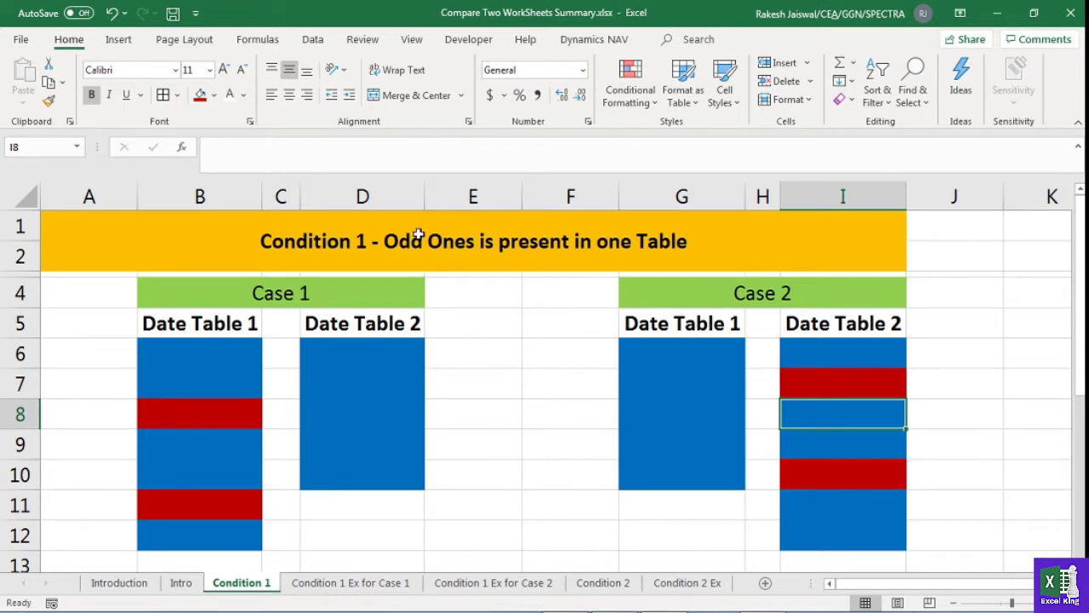
- Widen column H slightly and select the Case 2 heading
left_click(494, 324)
left_click(596, 333)
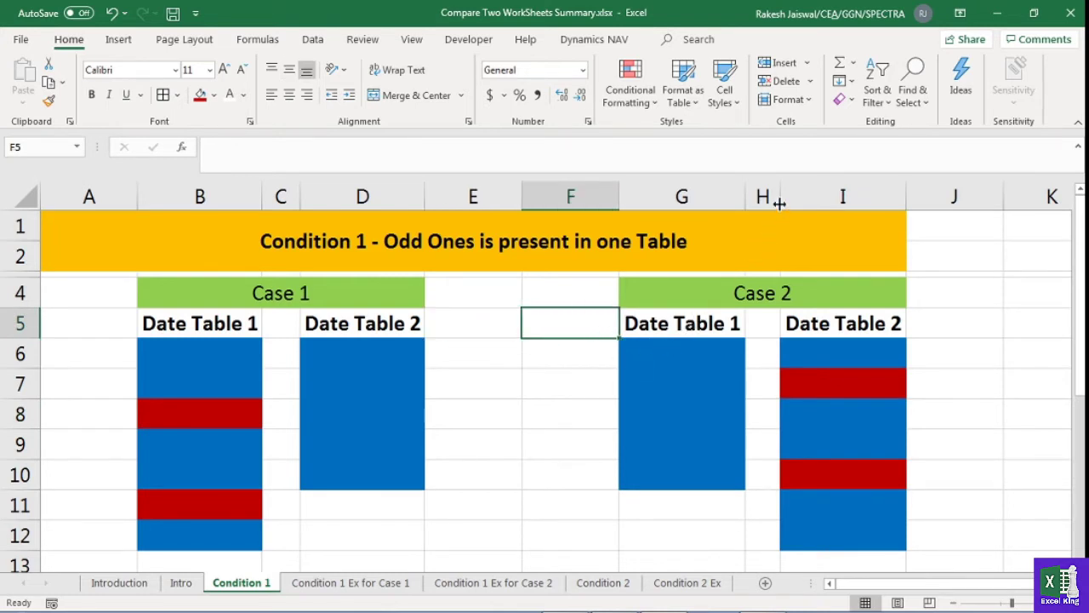
left_click_drag(781, 199, 785, 200)
left_click(790, 295)
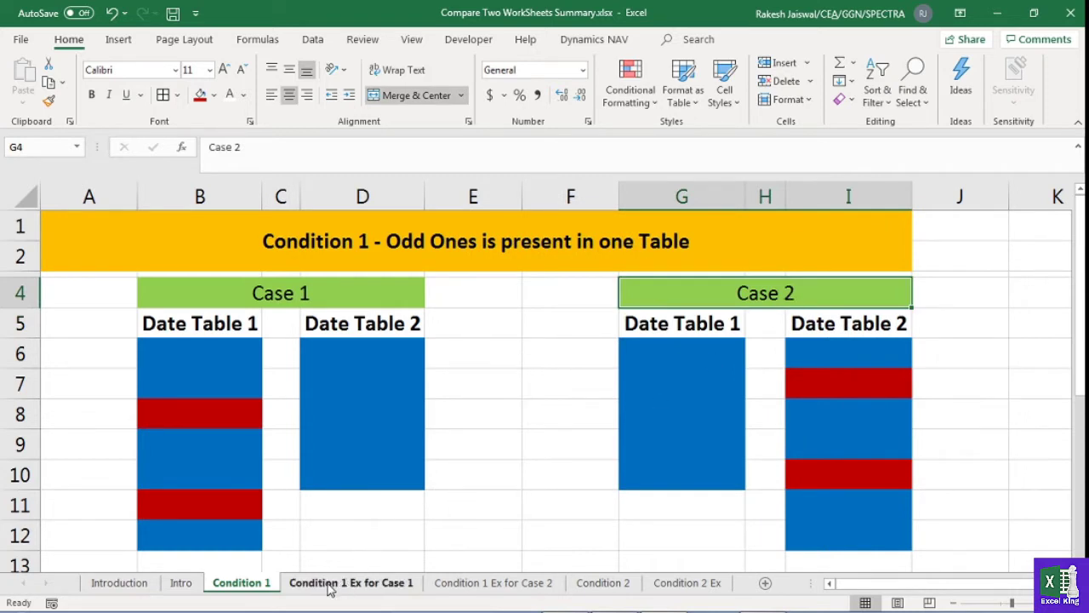
- Open the Condition 1 Ex for Case 1 sheet and examine its Data Table 1 and Data Table 2 headings
left_click(389, 587)
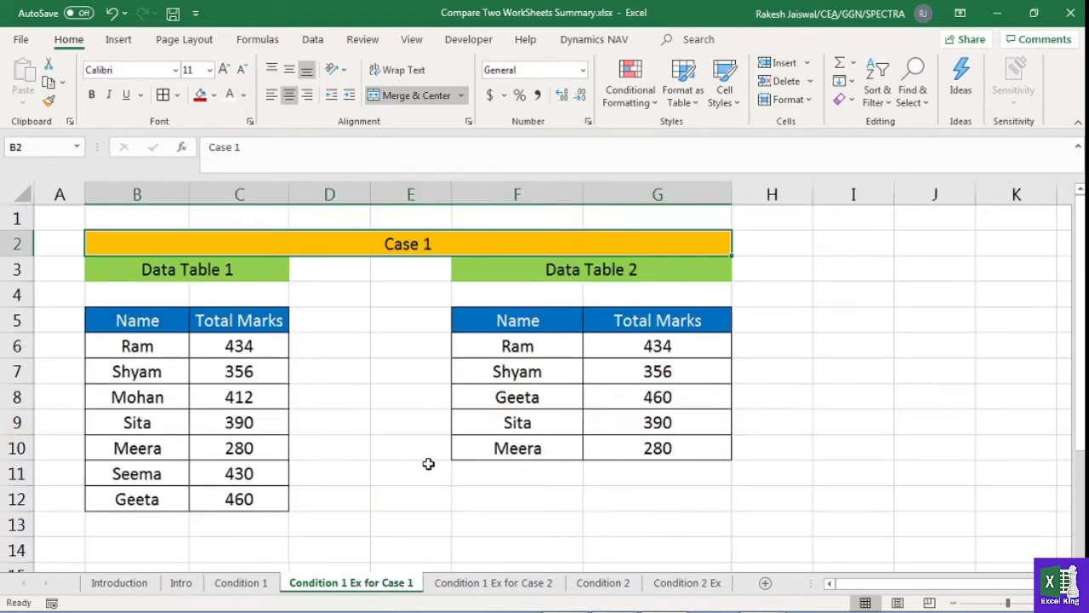
left_click(262, 587)
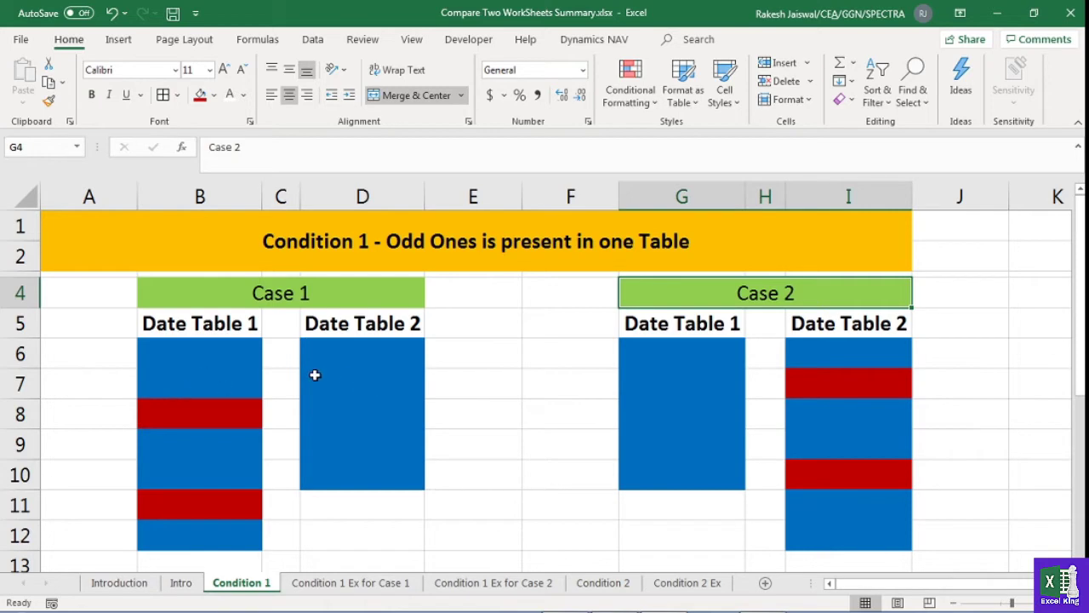
left_click(351, 584)
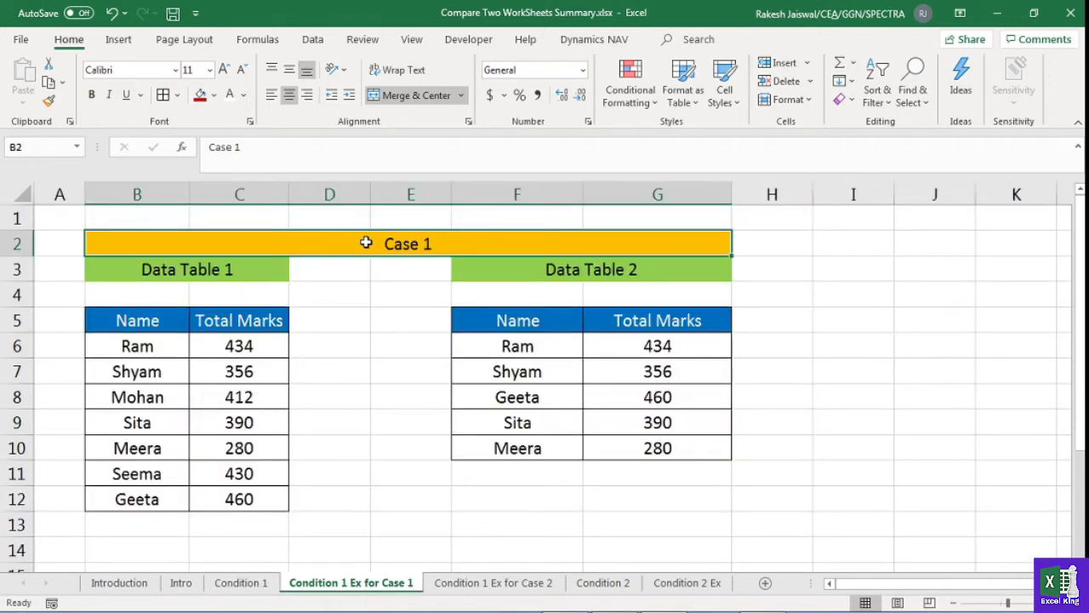
left_click(206, 270)
left_click(562, 265)
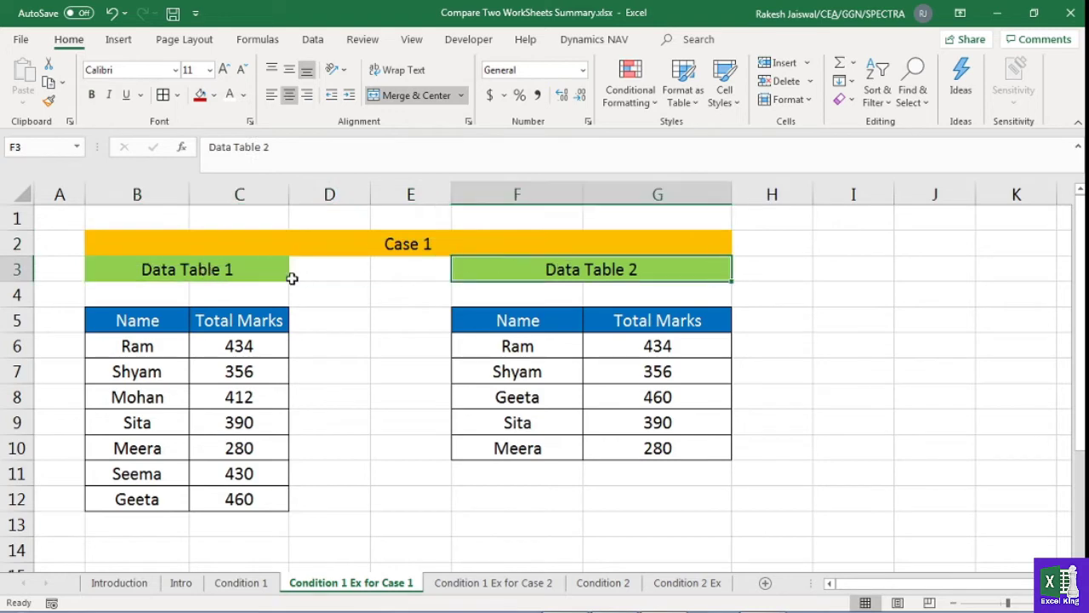
left_click(240, 272)
left_click(591, 269)
- Fill the odd name cells B8 and B11 in Data Table 1 with yellow
left_click(147, 396)
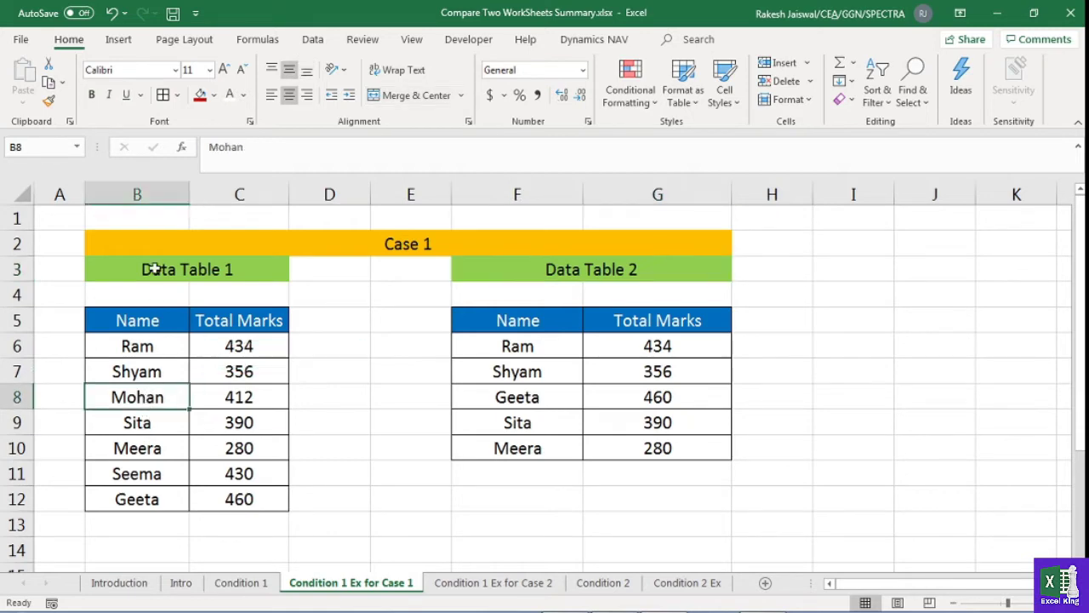
left_click(214, 95)
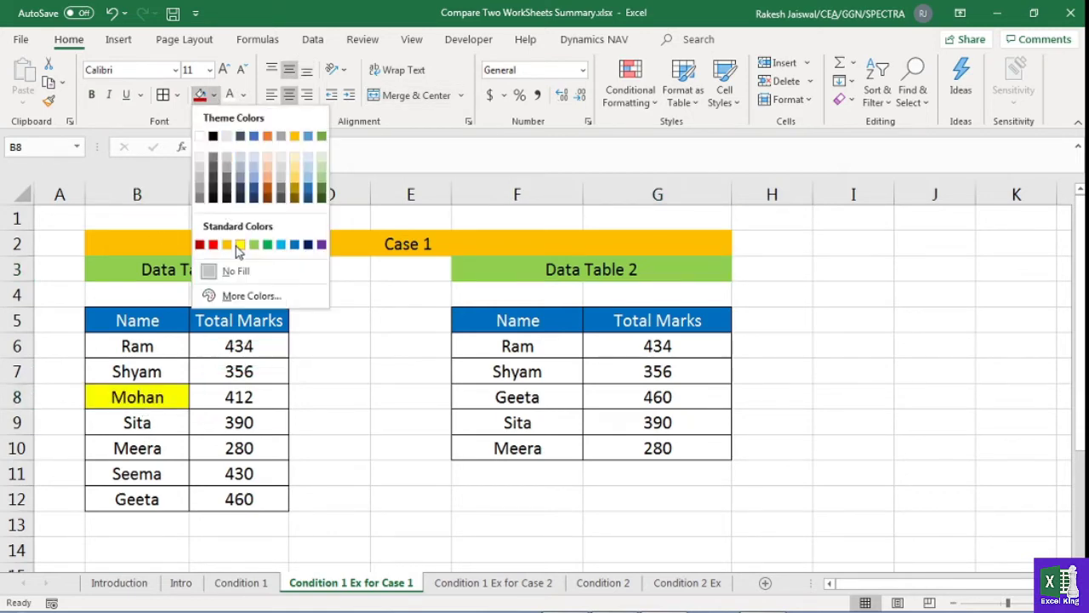
left_click(240, 245)
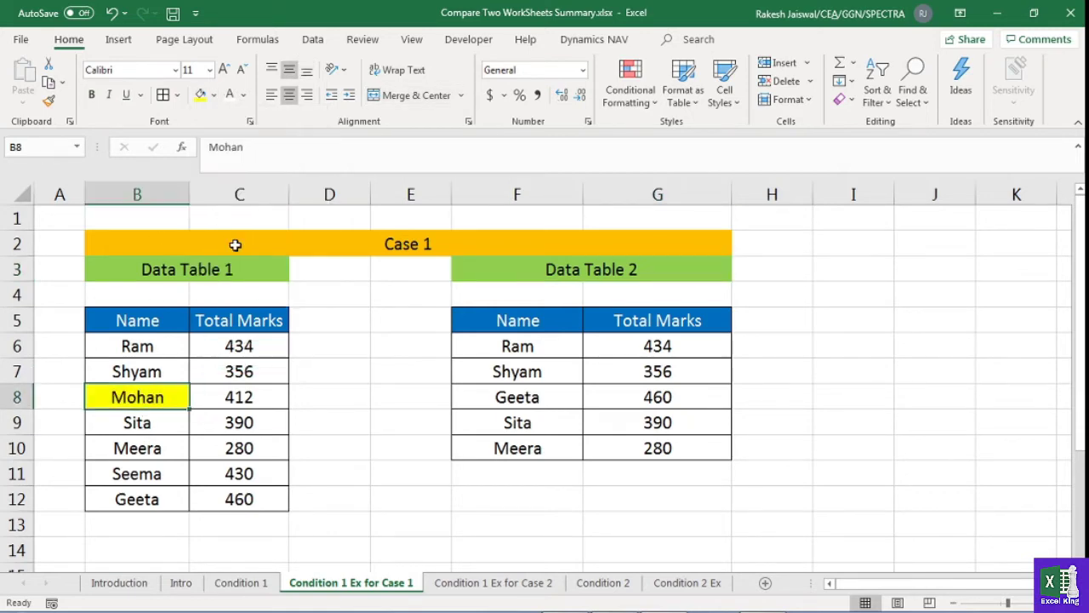
left_click(162, 474)
left_click(197, 95)
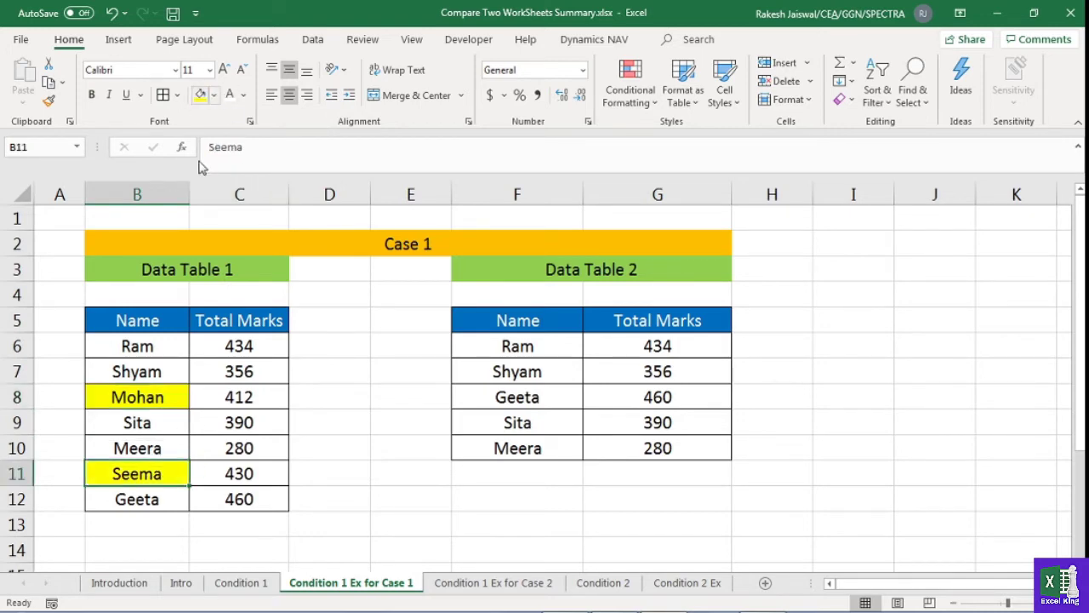
- Extend the yellow fill to the Total Marks of both odd records, covering B8:C8 and B11:C11
left_click_drag(169, 405, 236, 394)
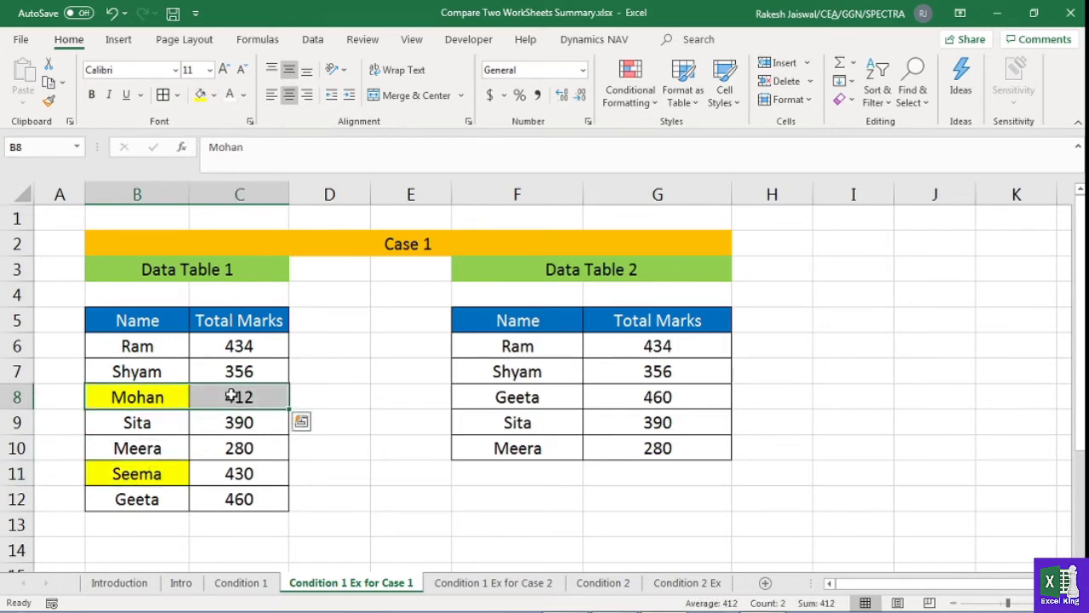
left_click(201, 96)
left_click_drag(161, 474, 205, 473)
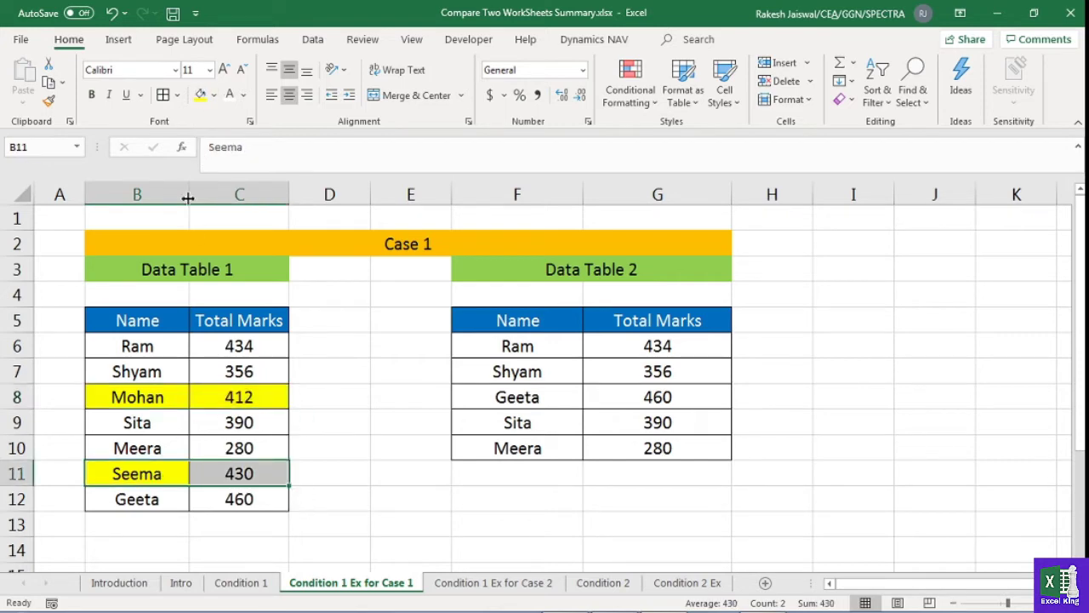
left_click(201, 95)
left_click(567, 380)
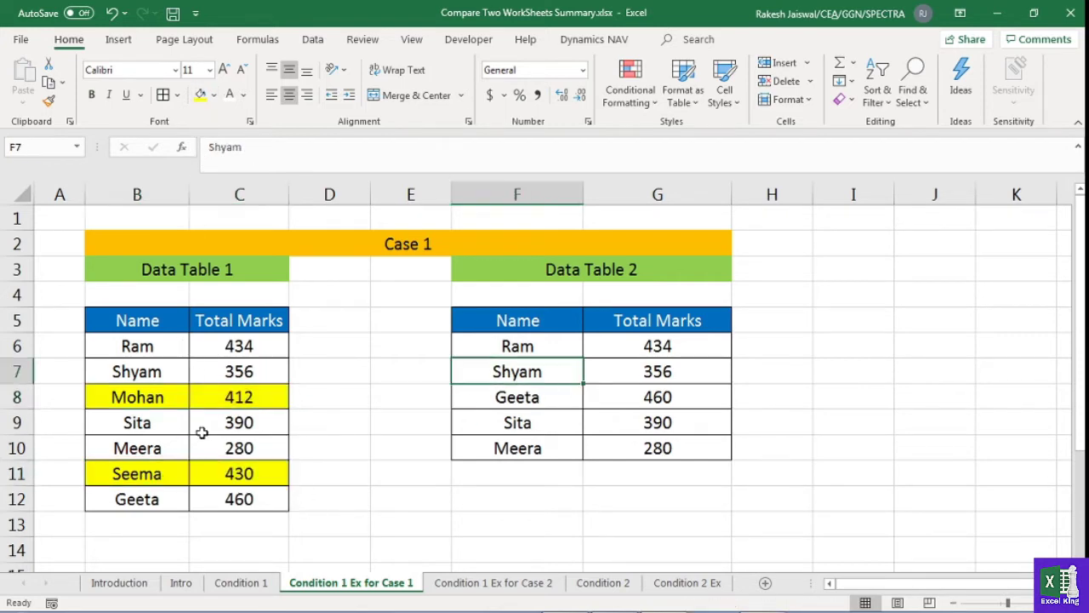
- Compare the records of Data Table 1 in B5:C12 with those of Data Table 2 in F5:G10
left_click(194, 400)
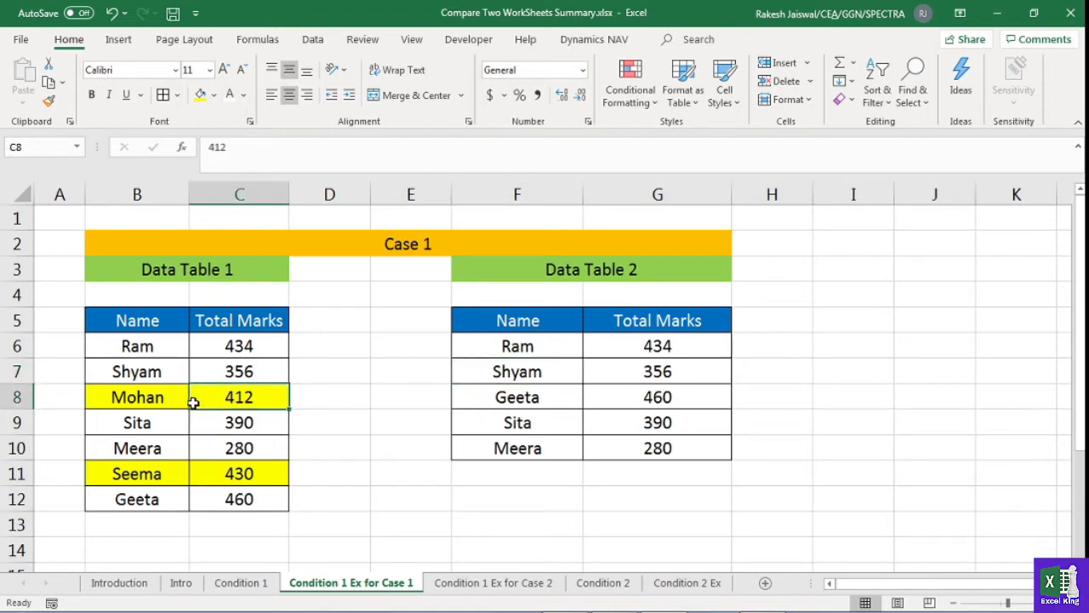
left_click_drag(158, 324, 245, 501)
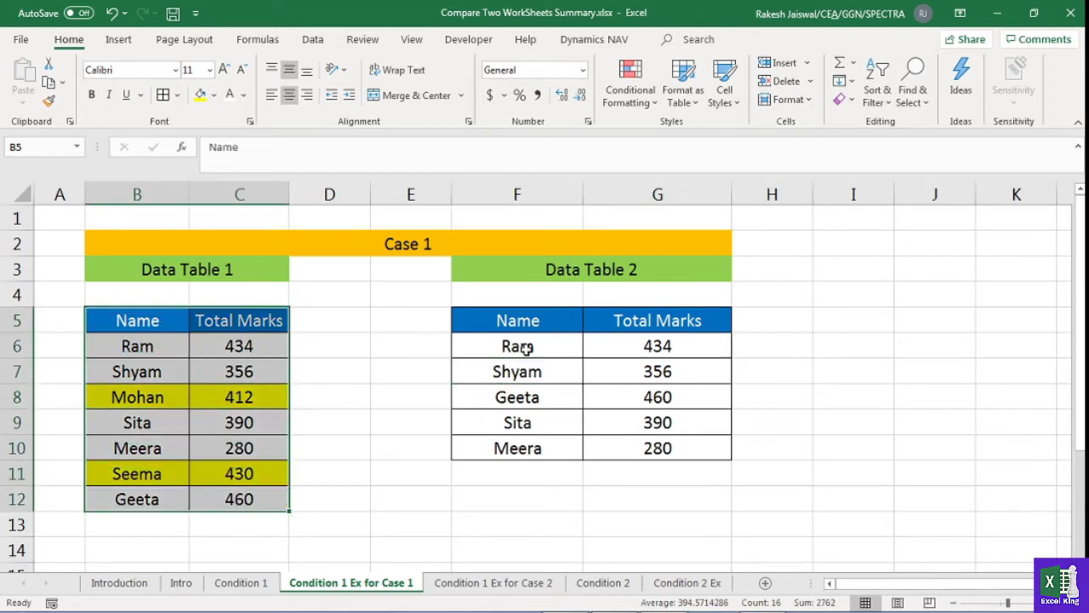
left_click_drag(532, 330, 649, 456)
left_click_drag(151, 316, 232, 500)
left_click_drag(166, 325, 156, 498)
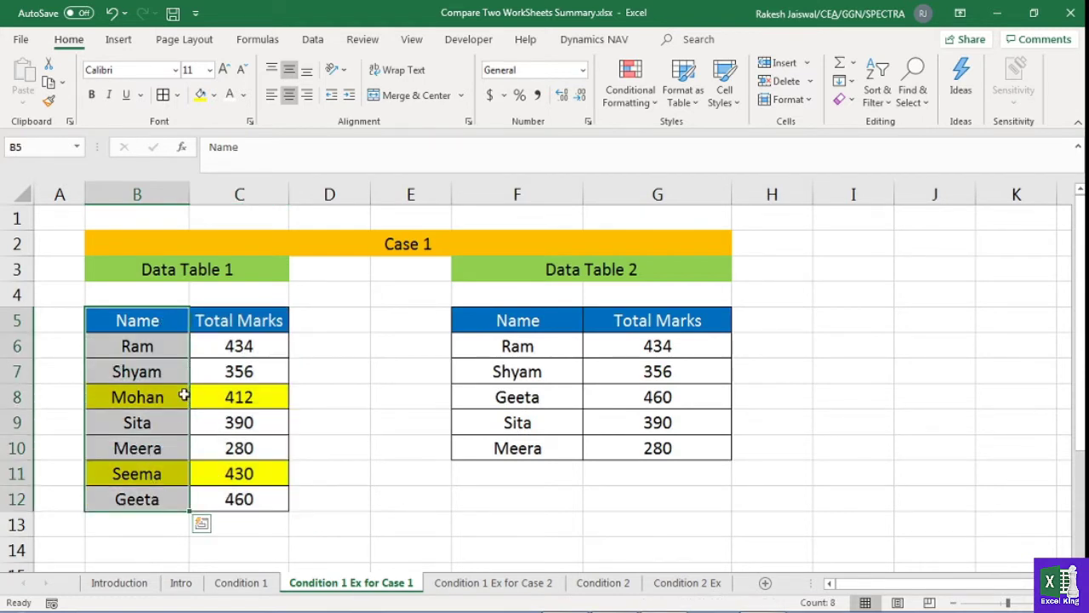
left_click(607, 318)
left_click_drag(547, 319, 658, 447)
left_click_drag(157, 328, 162, 503)
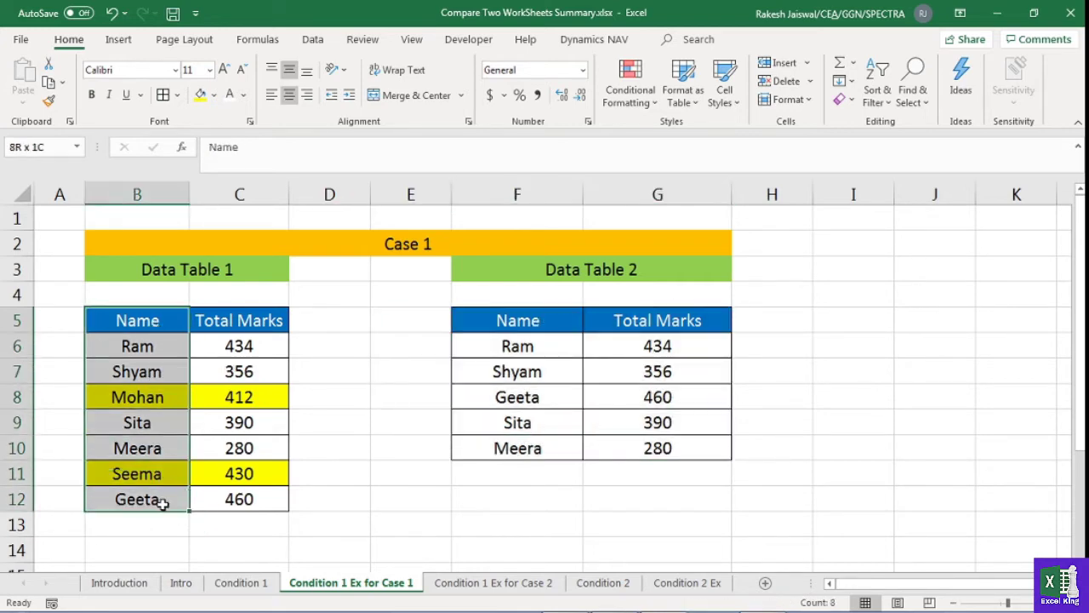
left_click_drag(547, 316, 658, 434)
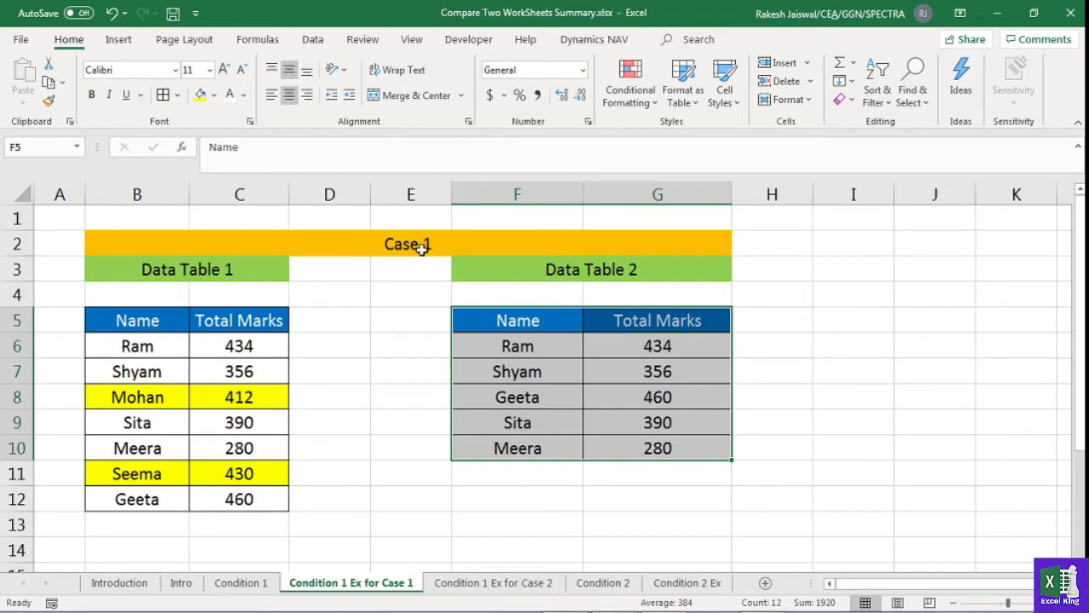
- Examine the names and Total Marks of the two yellow records in rows 8 and 11 against Data Table 2
left_click(180, 397)
left_click(166, 466)
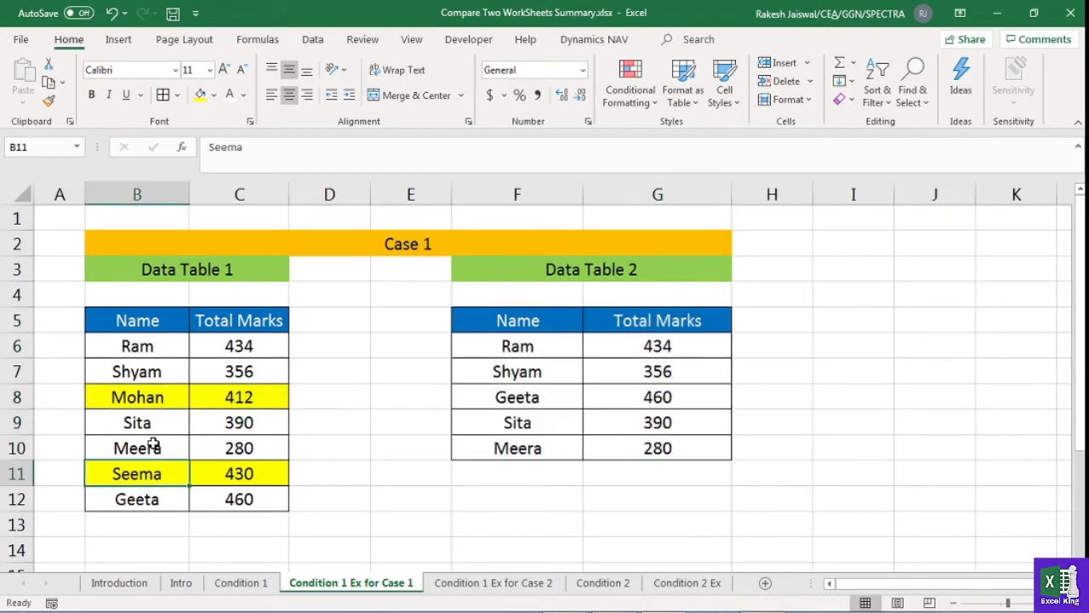
left_click(155, 397)
left_click(165, 469)
left_click(209, 475)
left_click(183, 393)
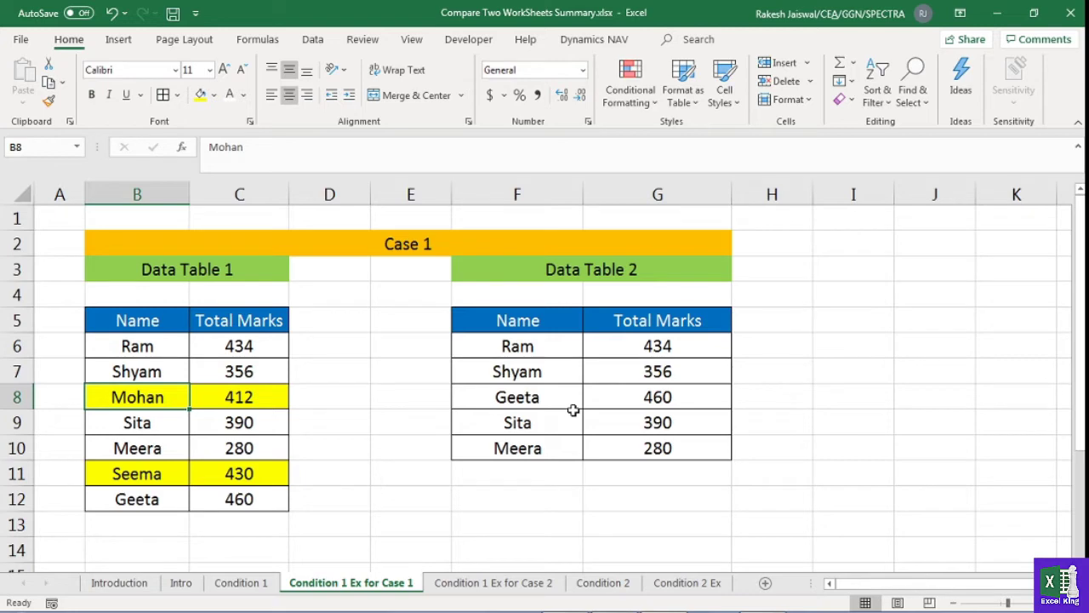
left_click(242, 388)
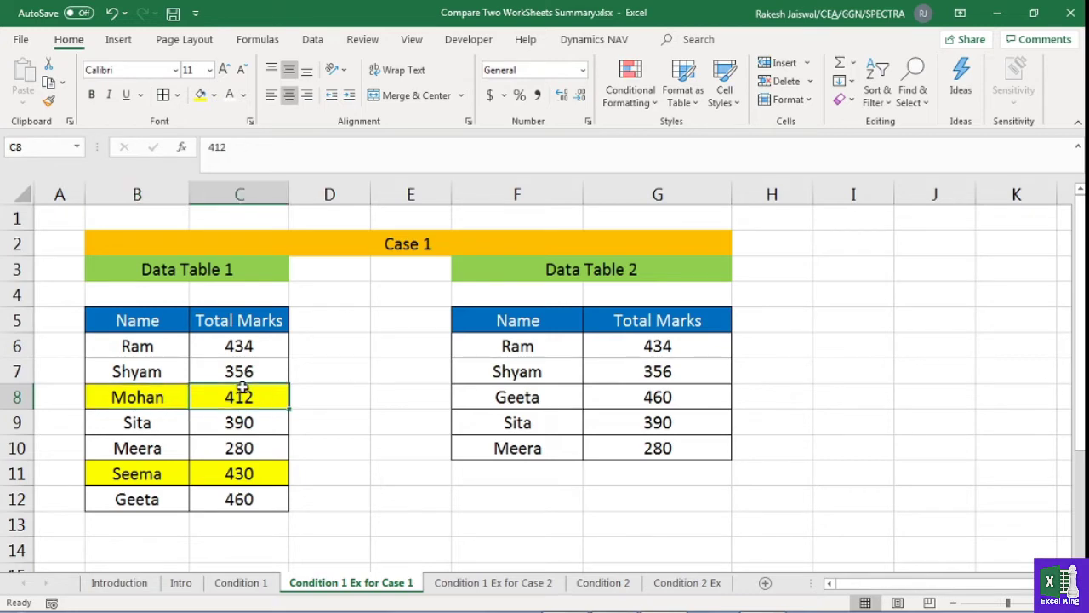
left_click(562, 378)
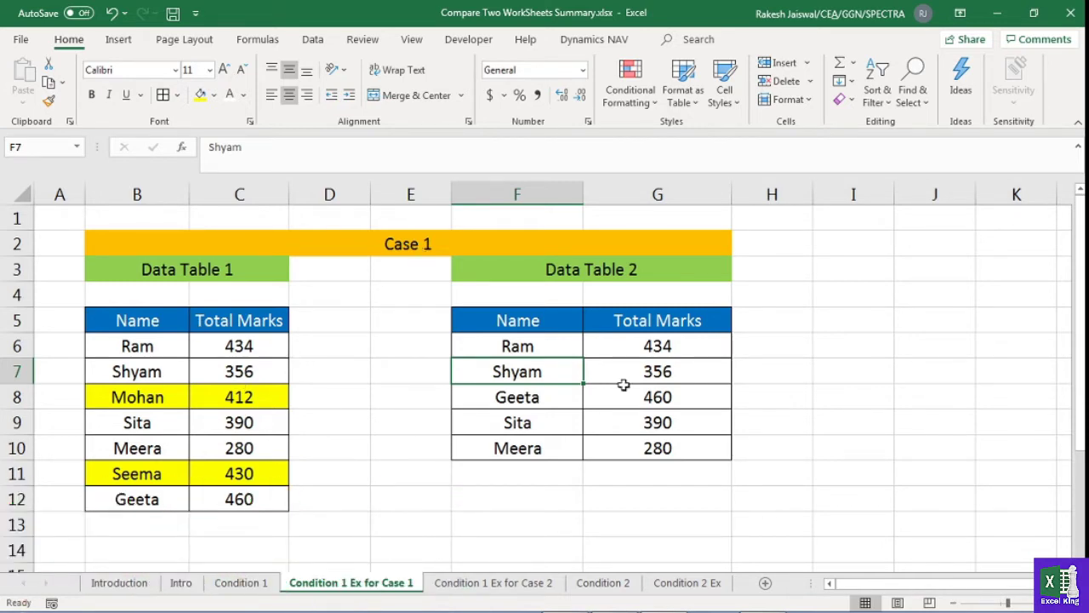
left_click(225, 400)
left_click(222, 472)
left_click(240, 407)
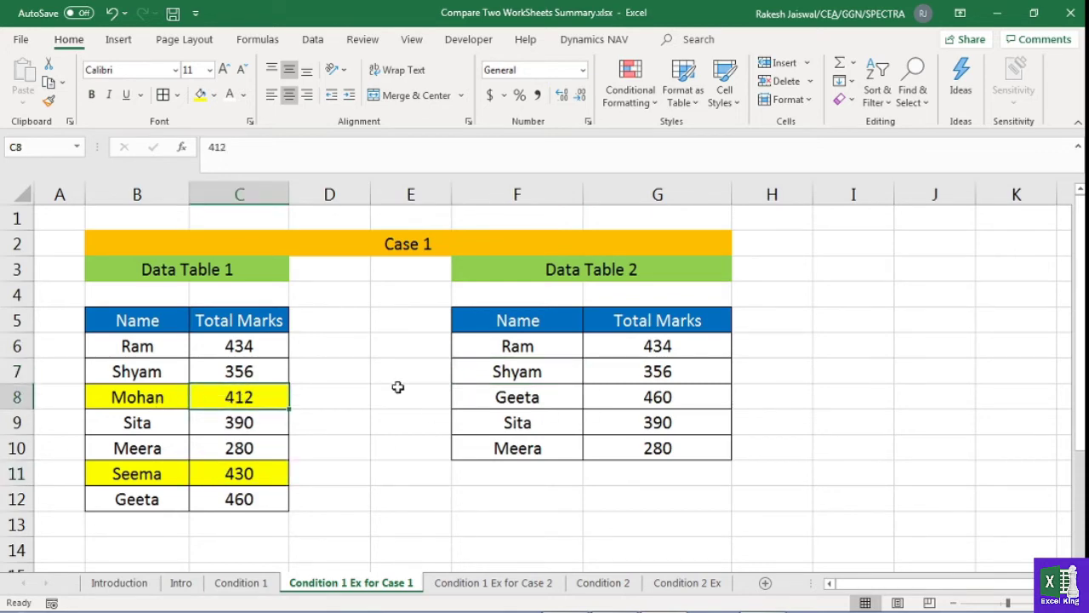
- Add the heading "Odd Ones" in D5 beside Data Table 1's Total Marks column
left_click(329, 331)
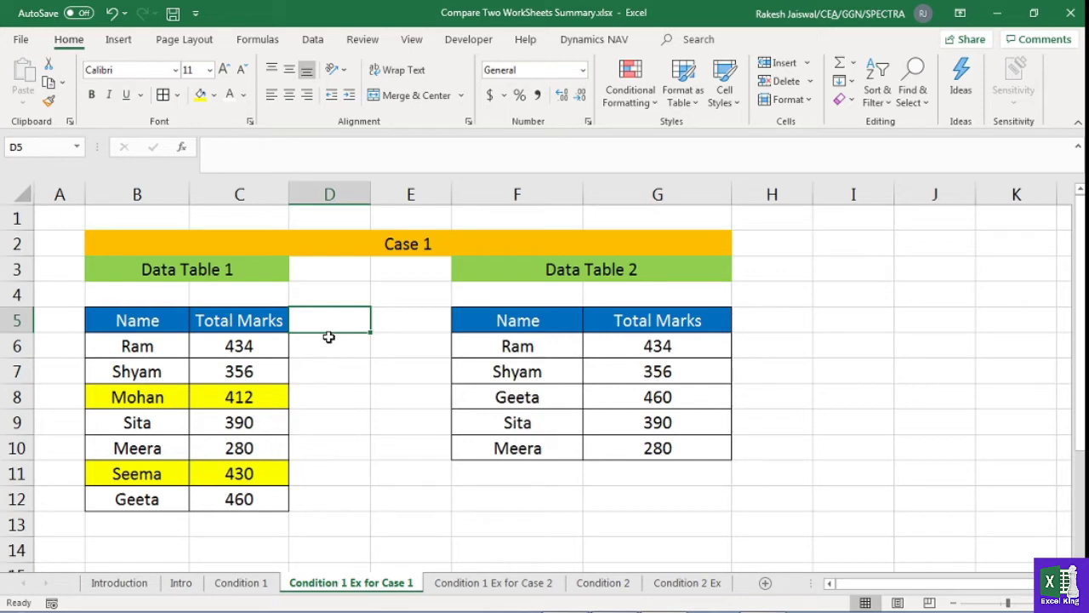
type("Odd")
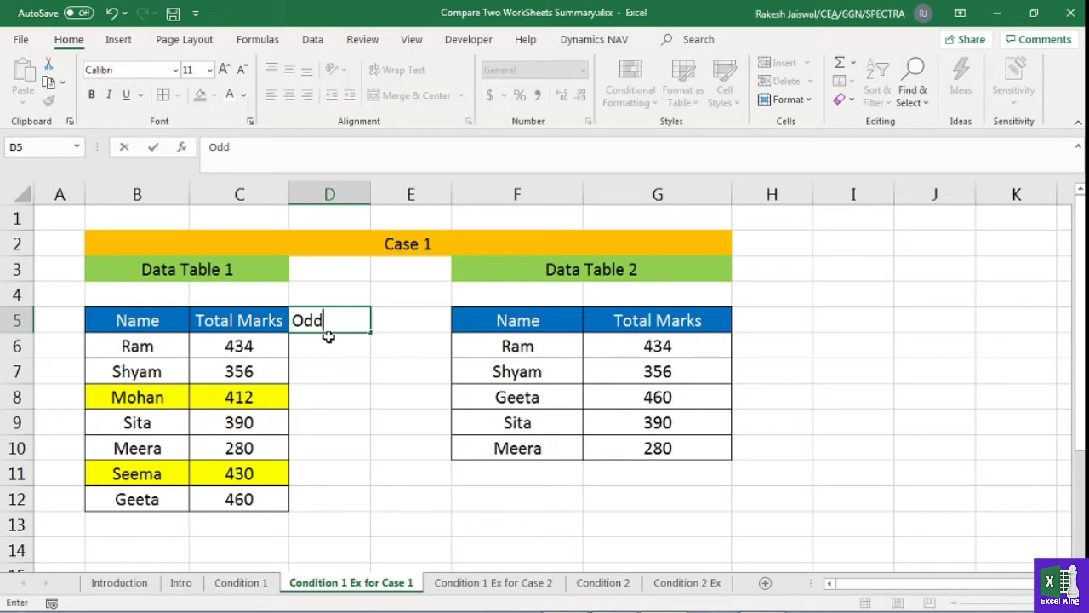
type(" Ones")
key("Return")
key("Up")
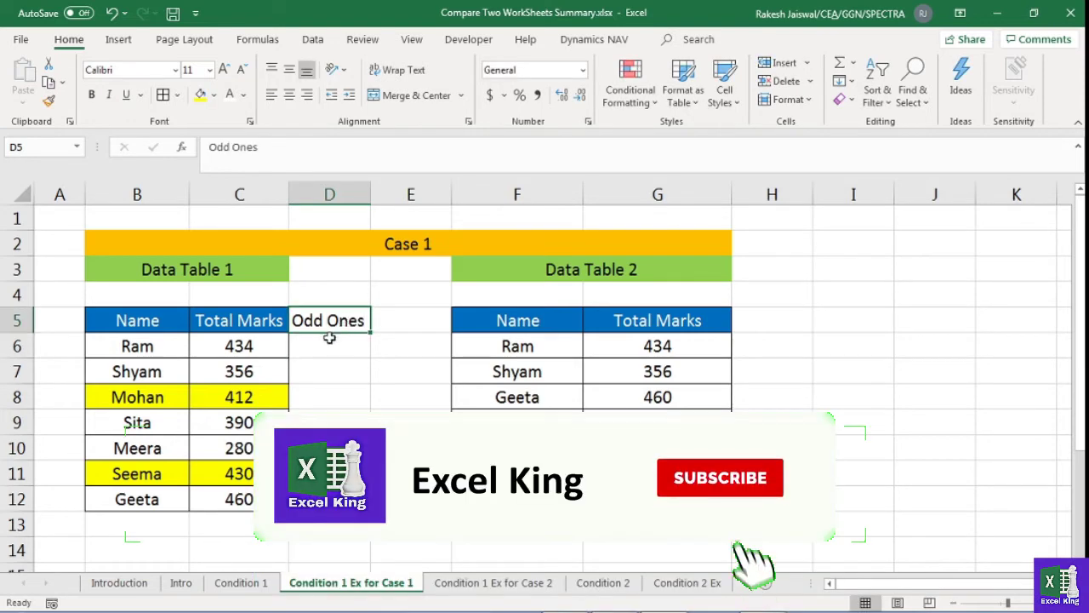
- Start a VLOOKUP formula in D6 with B6 as the lookup value and the absolute range $F$5:$G$10 as the table array
left_click(330, 338)
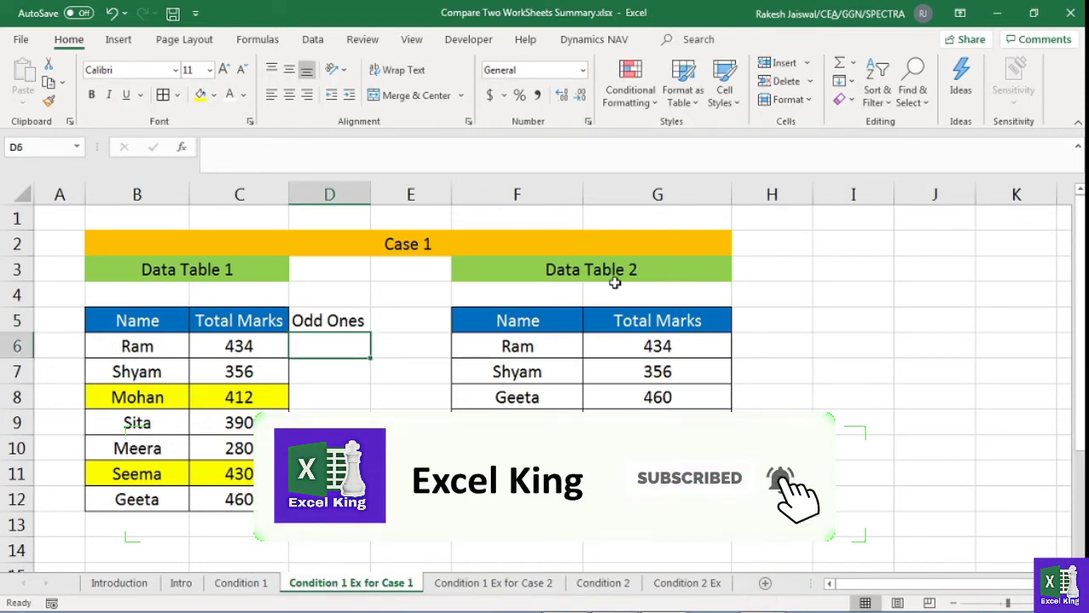
type("=vl")
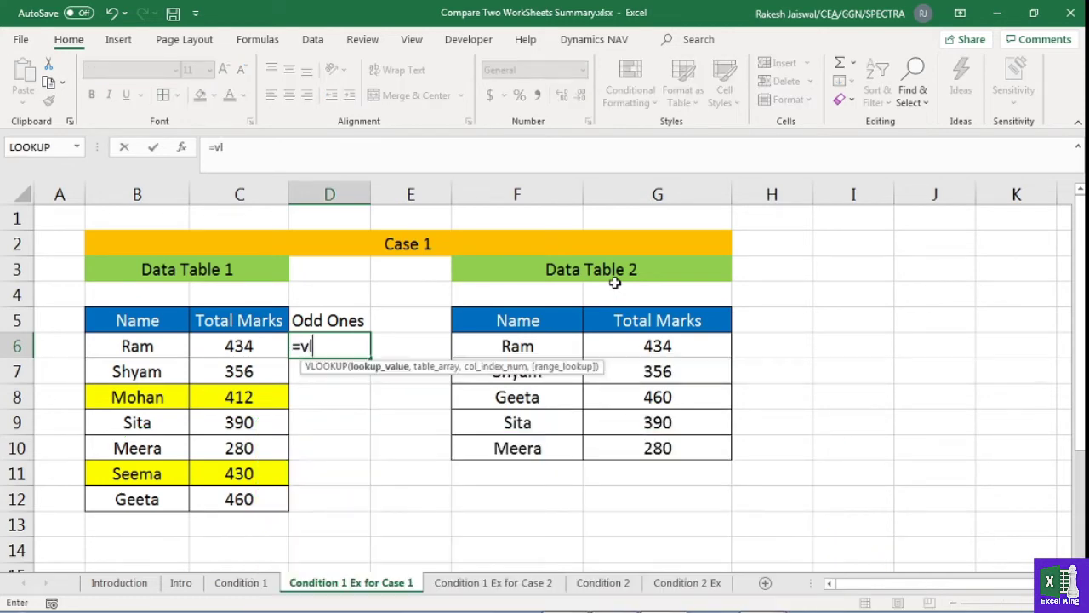
key("Tab")
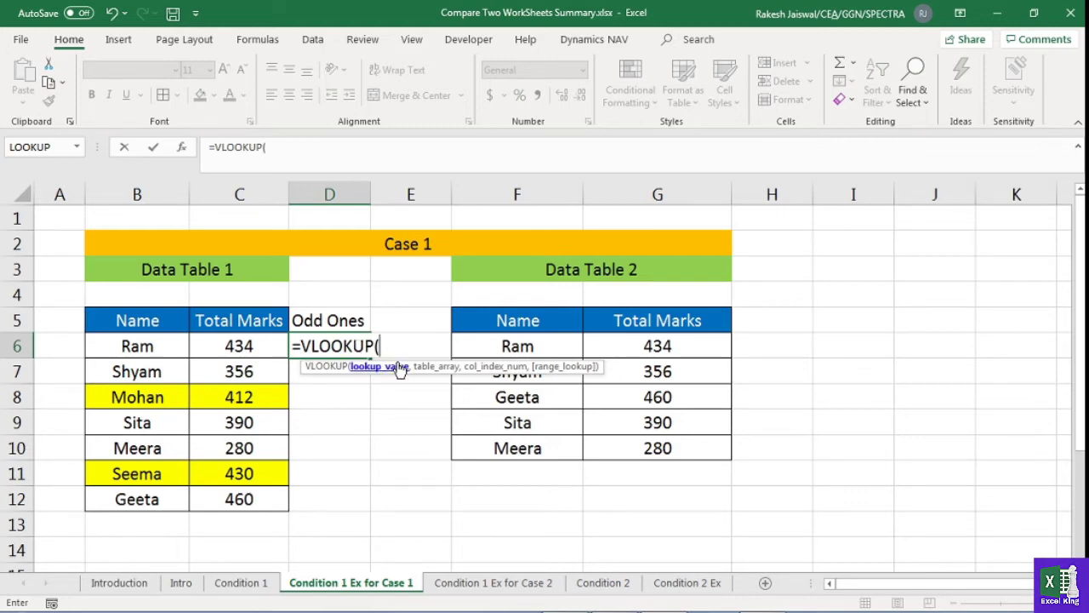
left_click(158, 346)
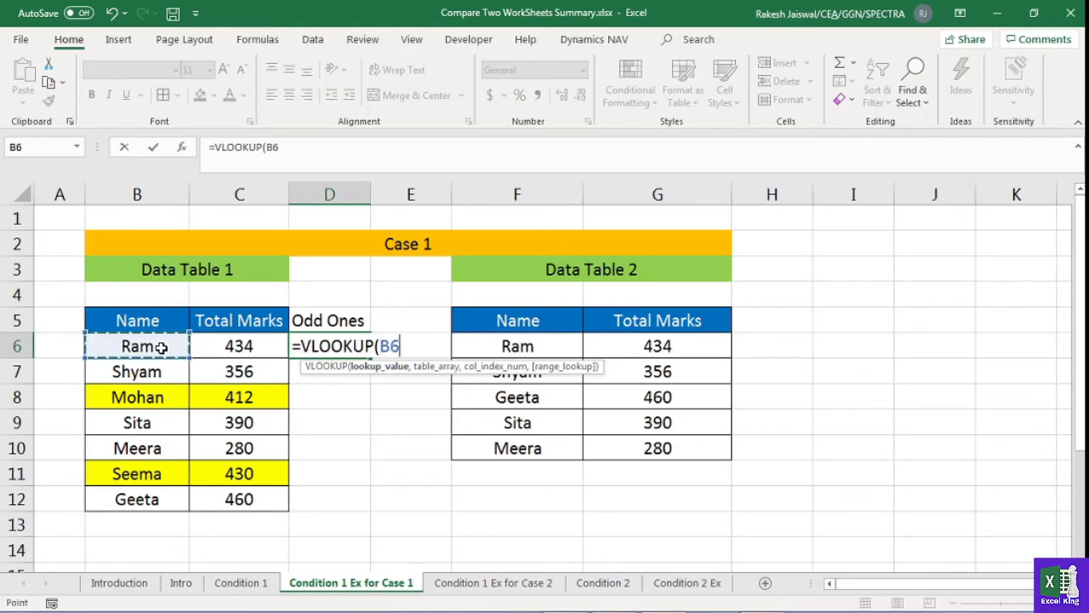
type(",")
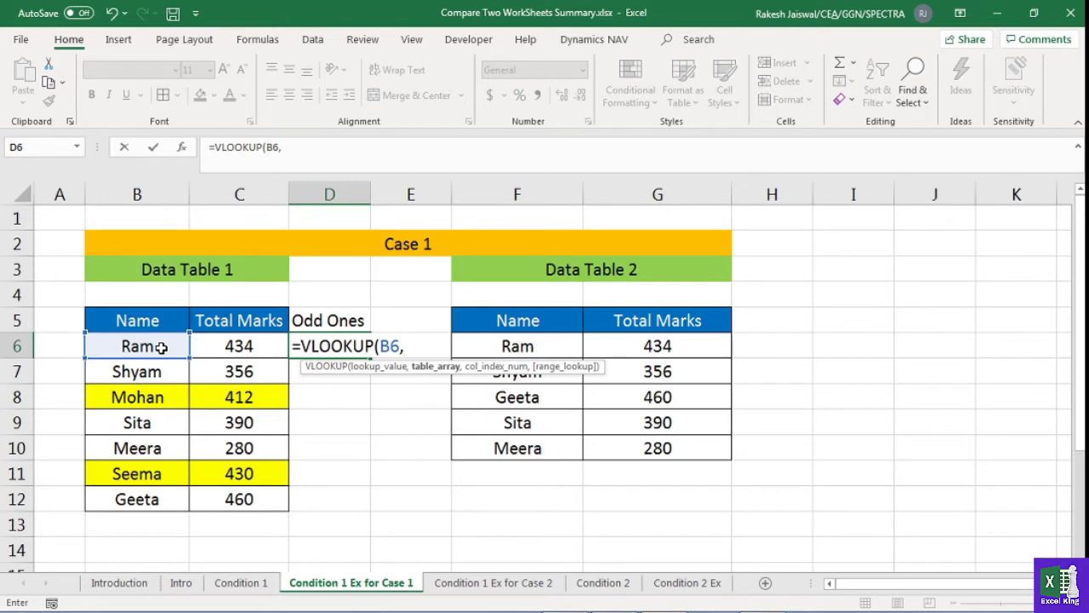
left_click_drag(537, 324, 660, 452)
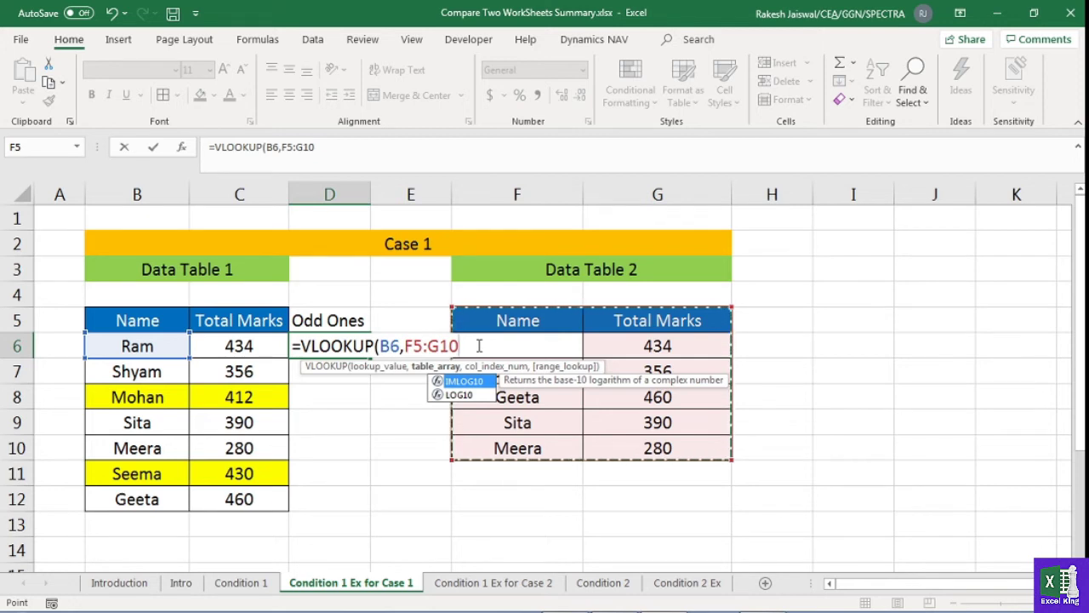
key("F4")
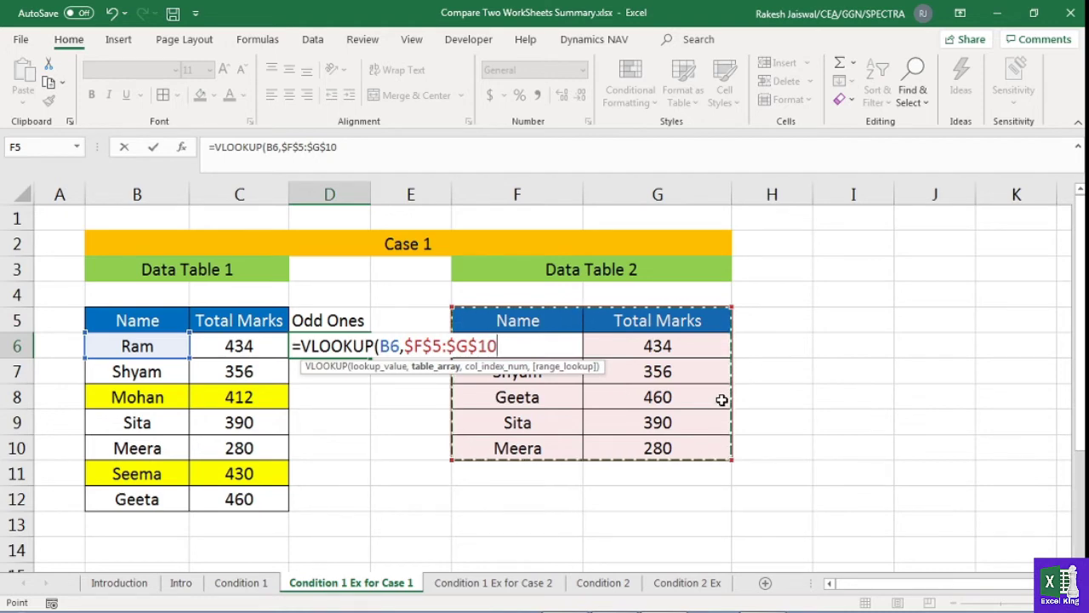
- Complete the D6 VLOOKUP with column index 1 and exact match 0, and fill the formula down to D12
type(",")
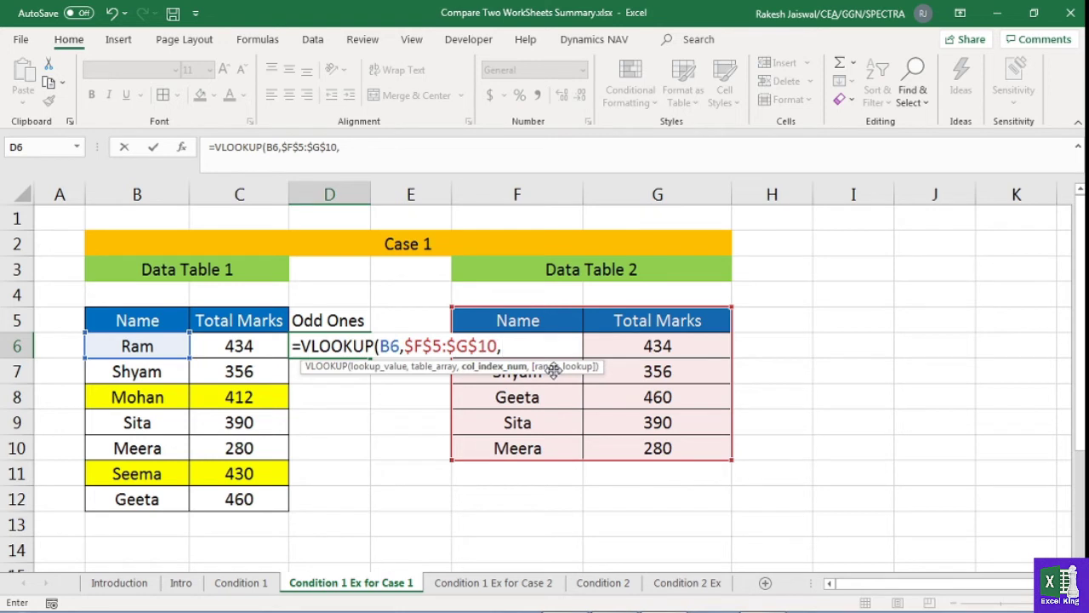
type("1,")
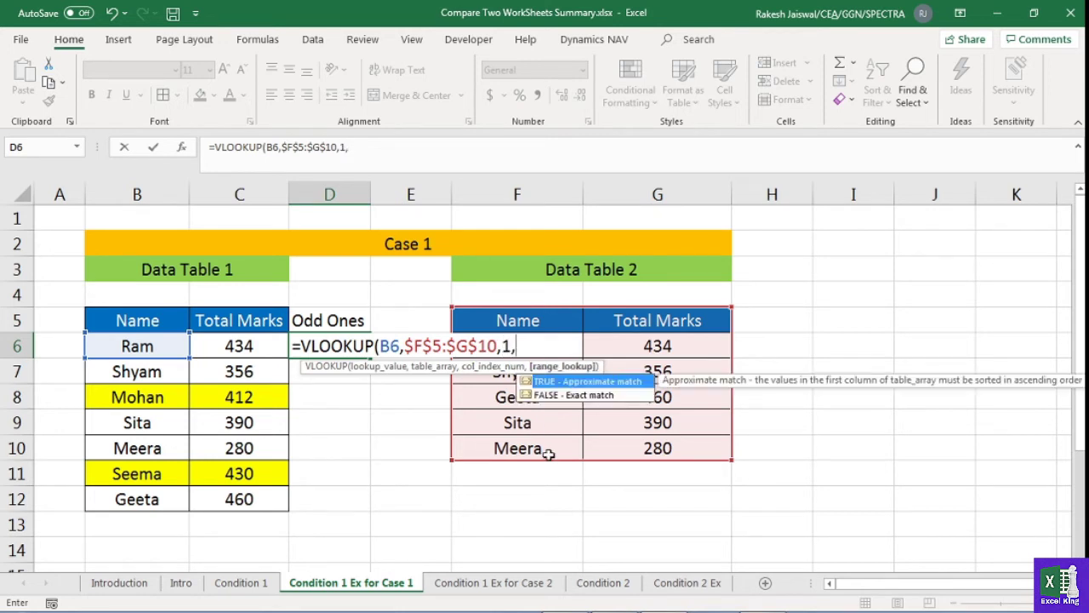
type("0)")
key("Return")
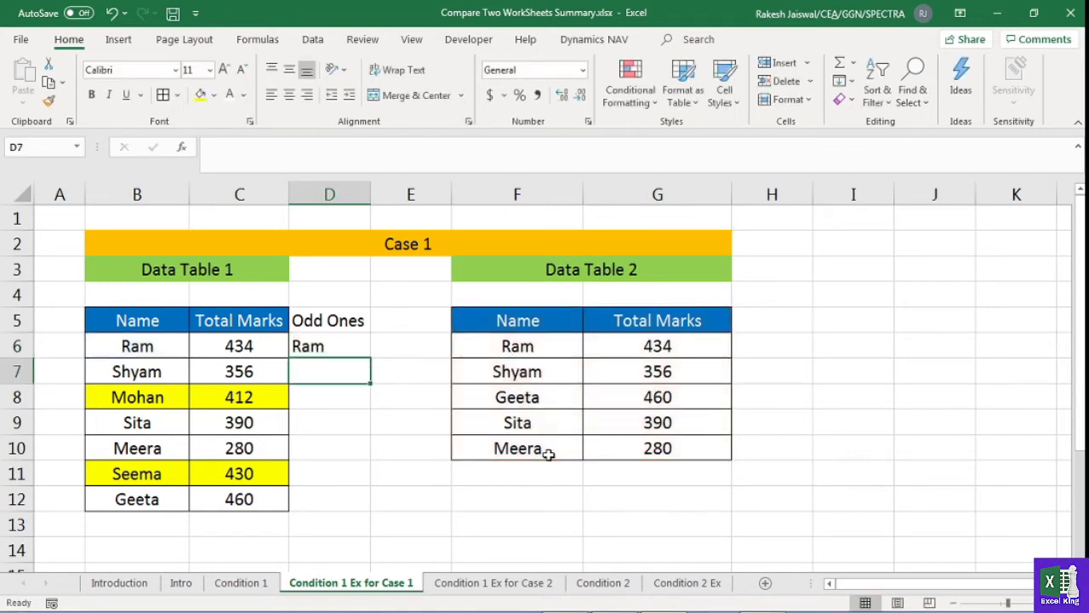
left_click(339, 349)
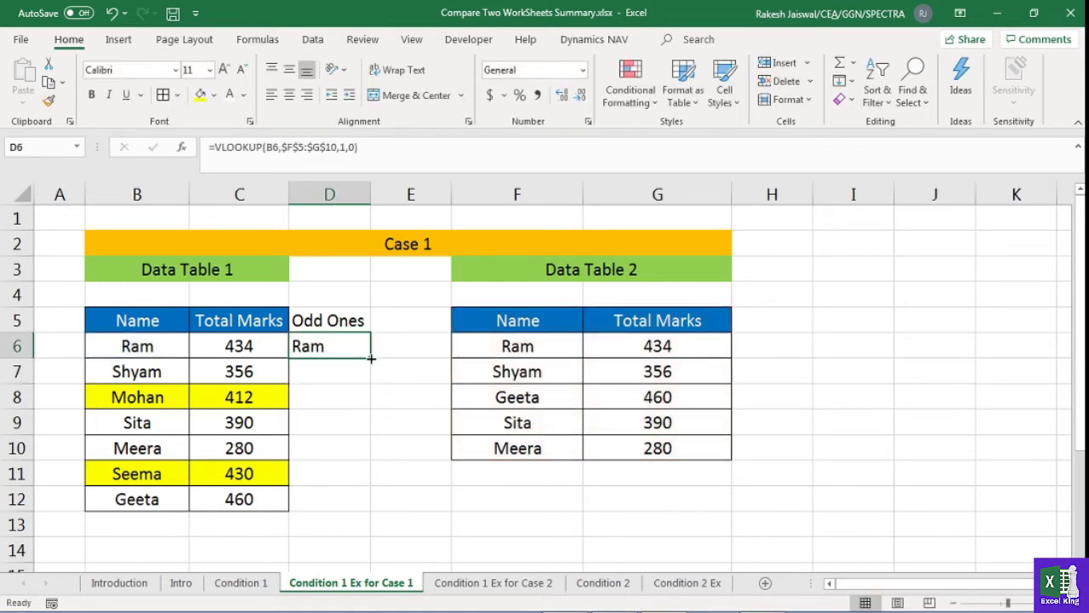
left_click_drag(371, 360, 363, 508)
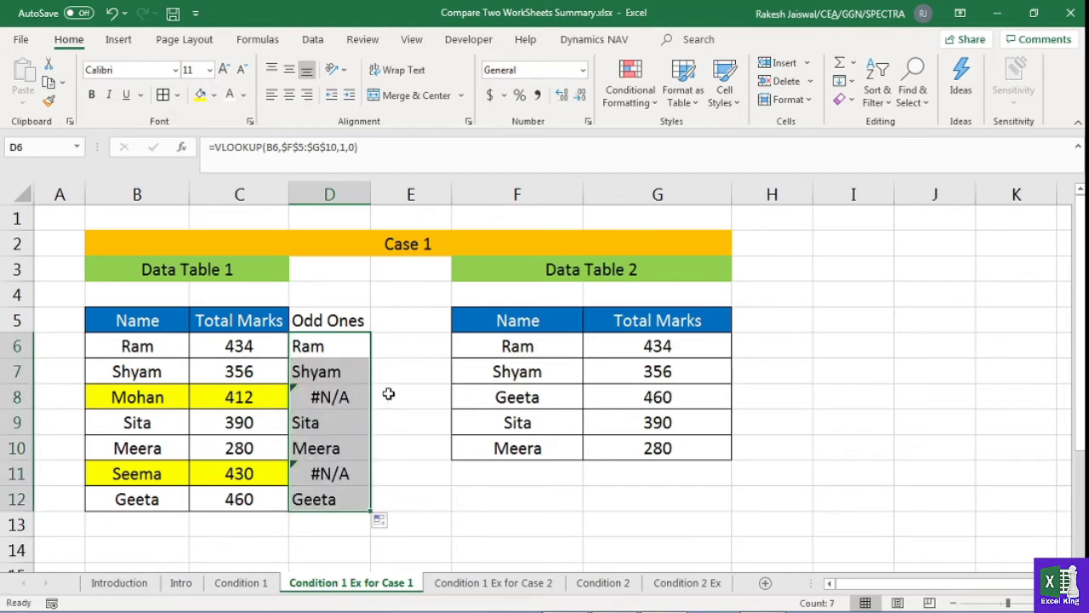
- Check the Odd Ones results in D8 and D11 against the highlighted names in B8 and B11
left_click(355, 392)
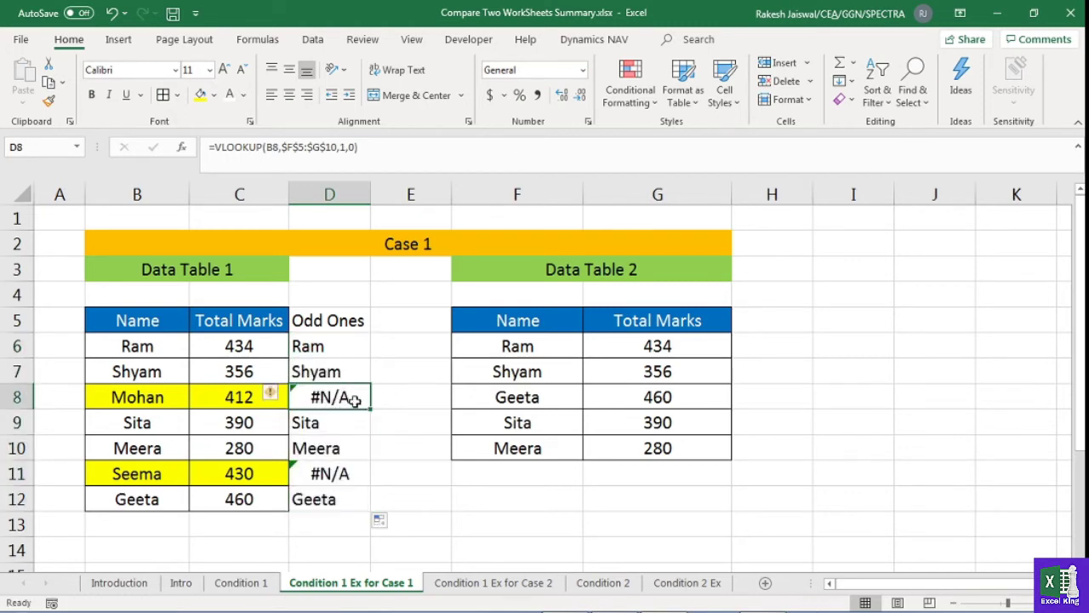
left_click(343, 464)
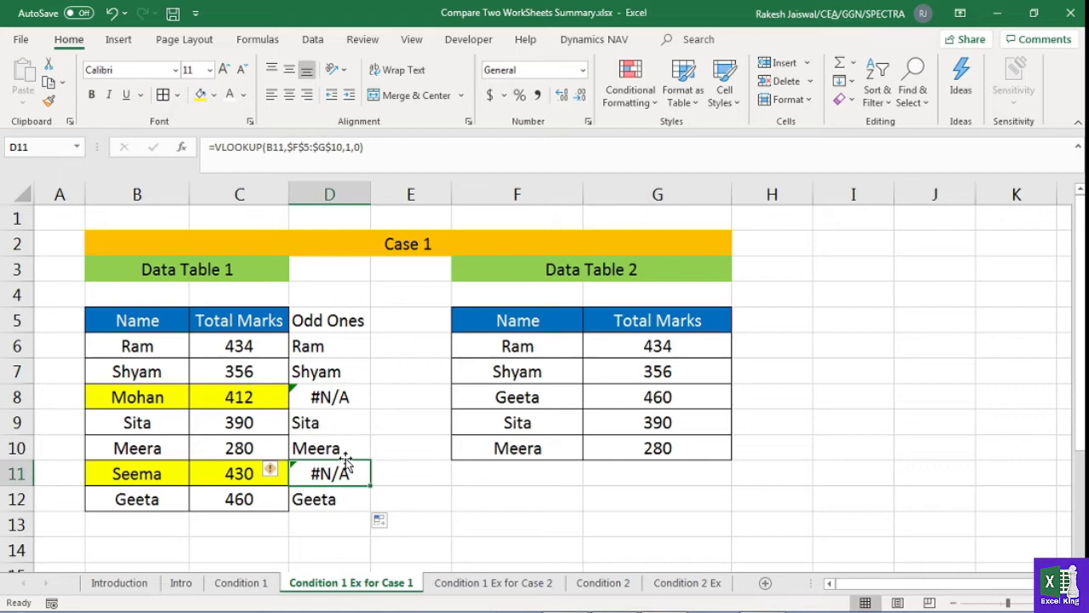
left_click(351, 398)
left_click(139, 400)
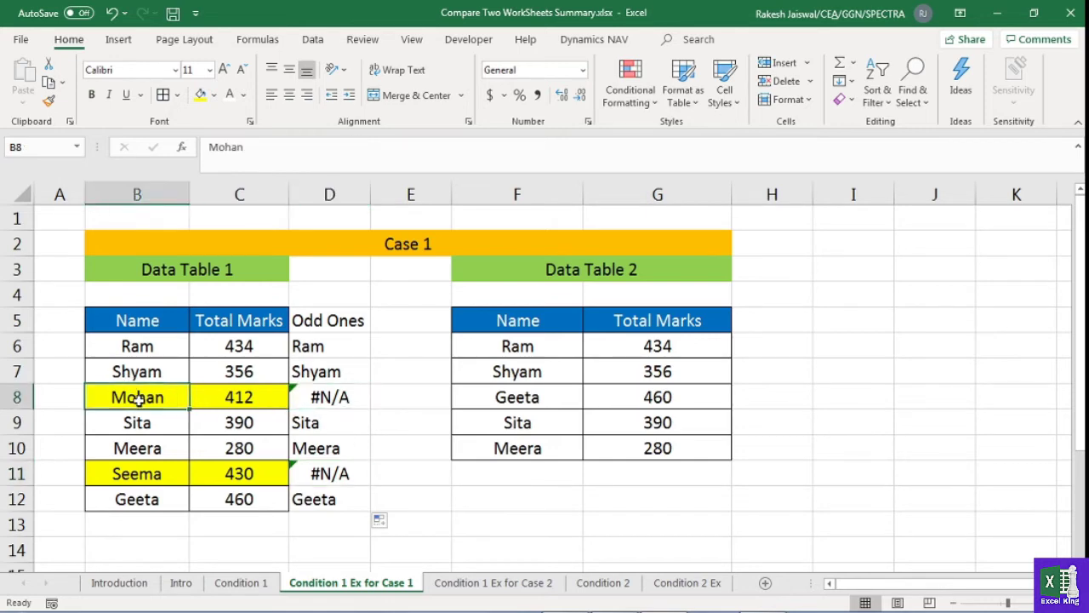
left_click(153, 477)
left_click(318, 474)
left_click(334, 396)
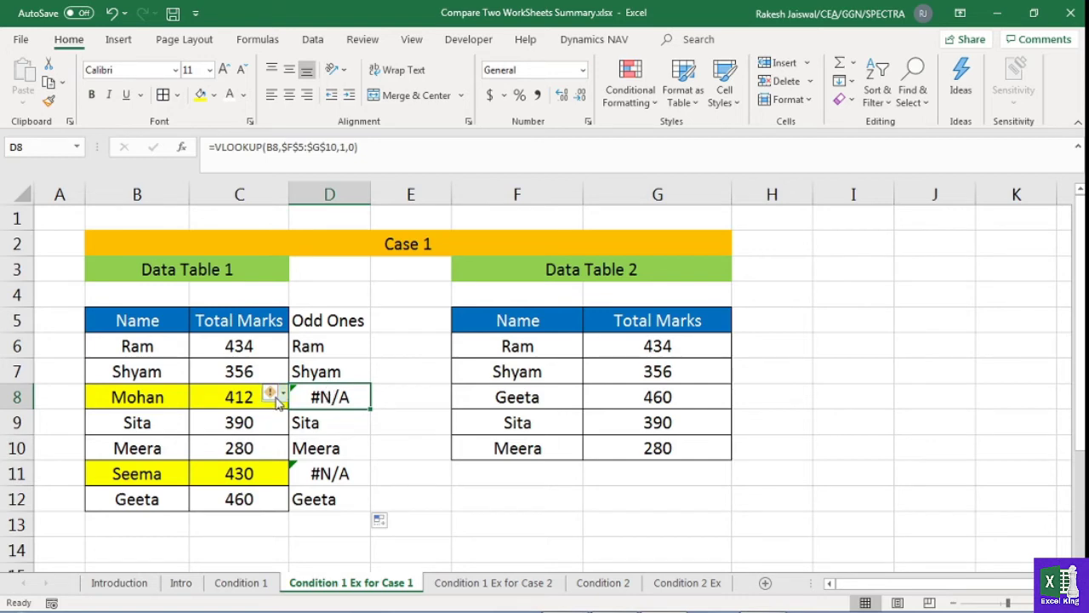
left_click(160, 397)
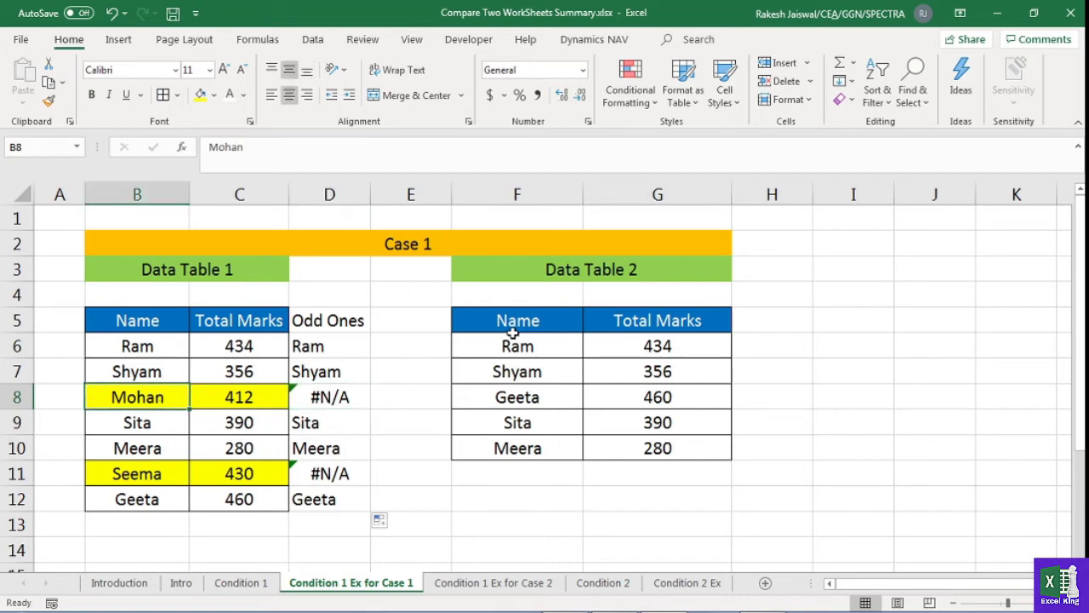
- Inspect the VLOOKUP formula in D8 and its B8 lookup value, then recheck the name against its result
left_click(362, 396)
double_click(365, 397)
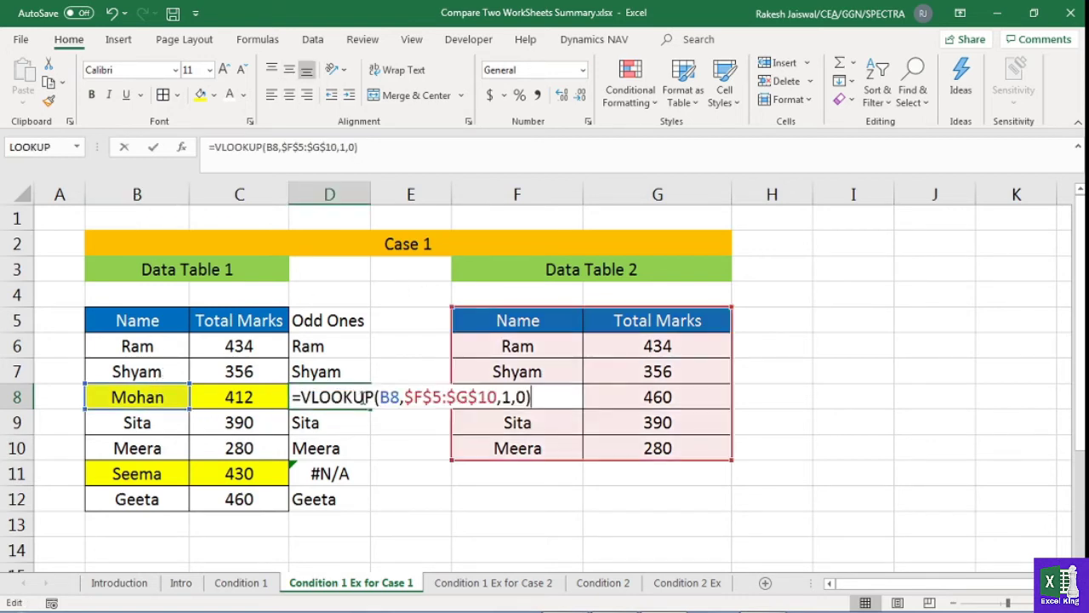
double_click(387, 397)
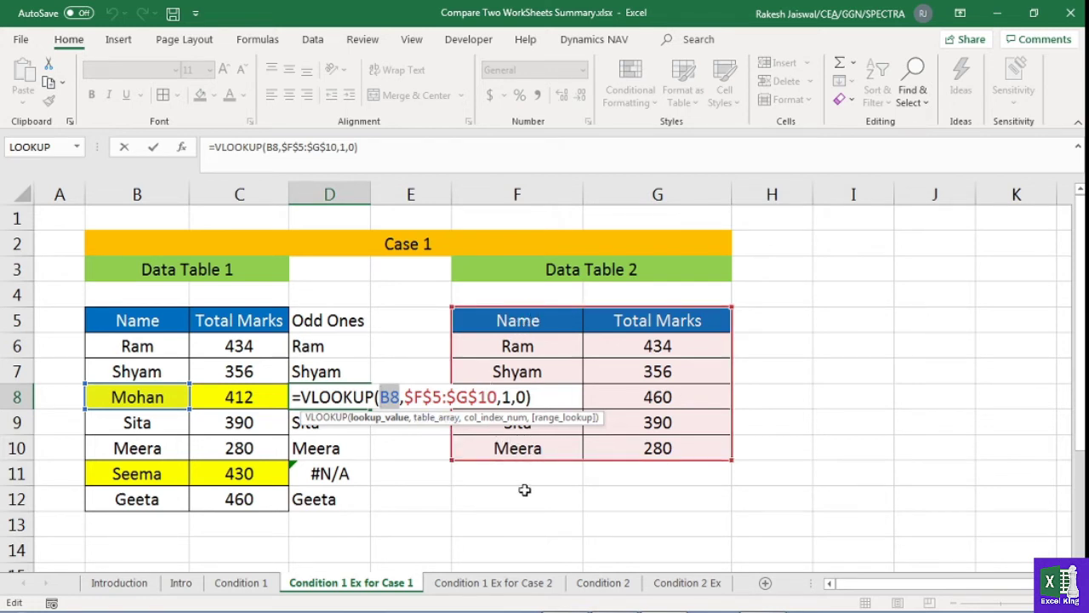
key("ctrl+Return")
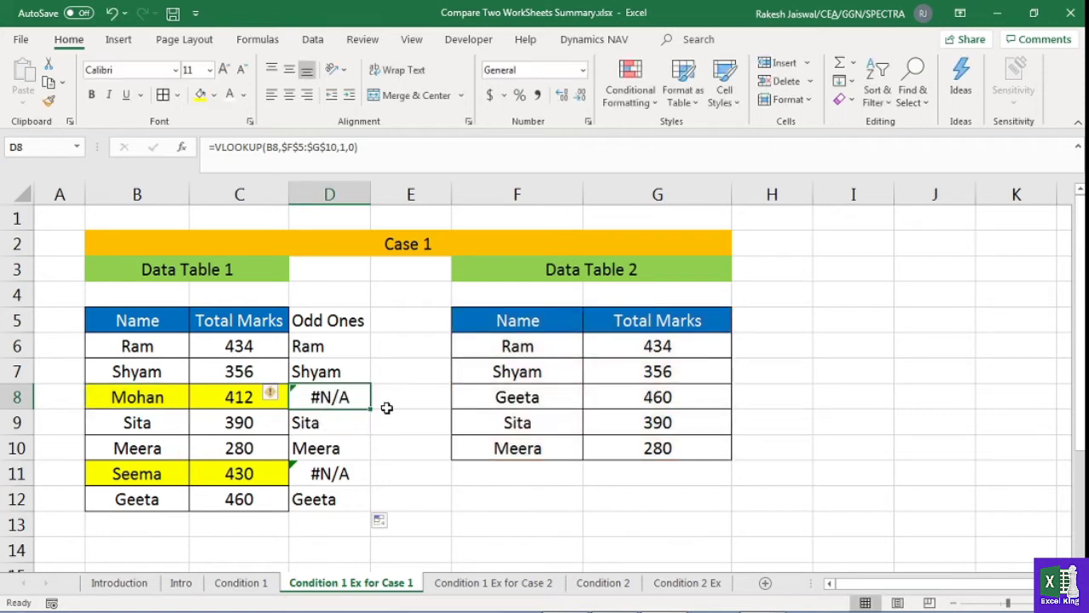
left_click(151, 404)
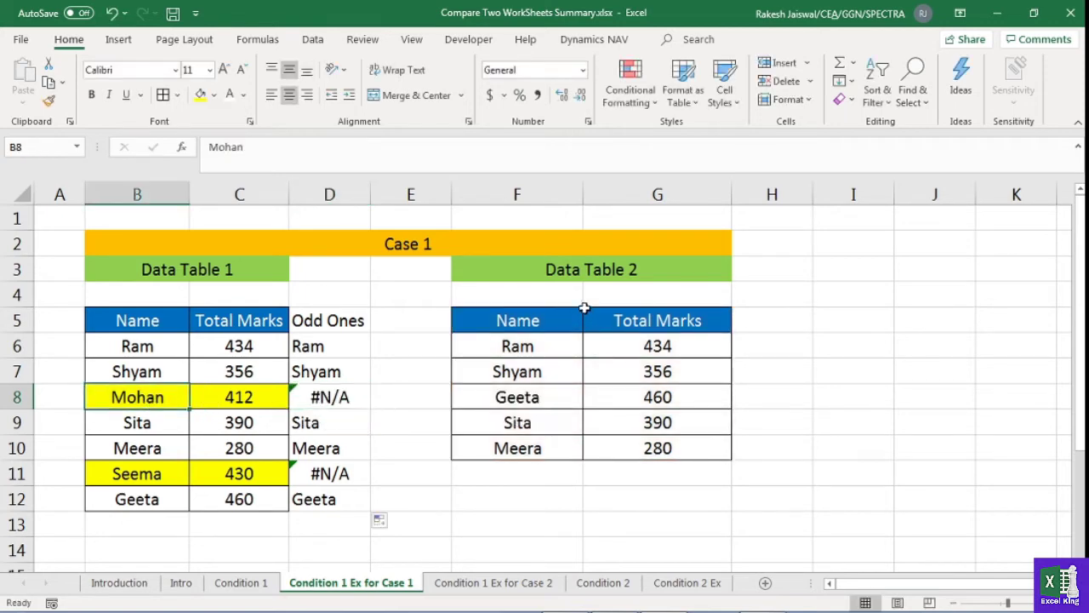
left_click(332, 400)
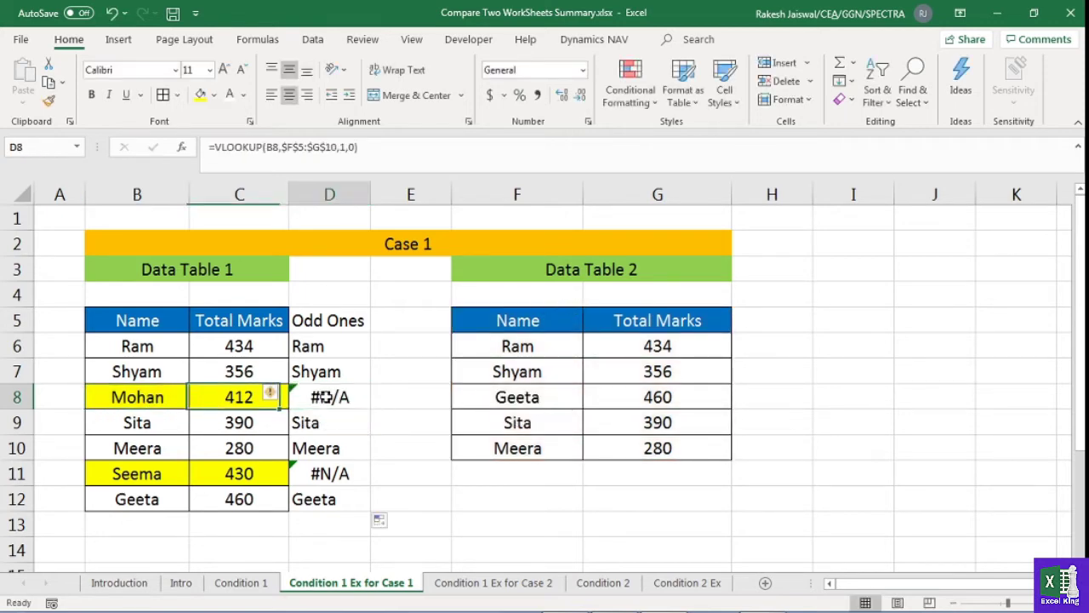
- Add a filter to B5:D12 and filter the Odd Ones column to show only the #N/A rows
left_click(331, 475)
left_click(317, 321)
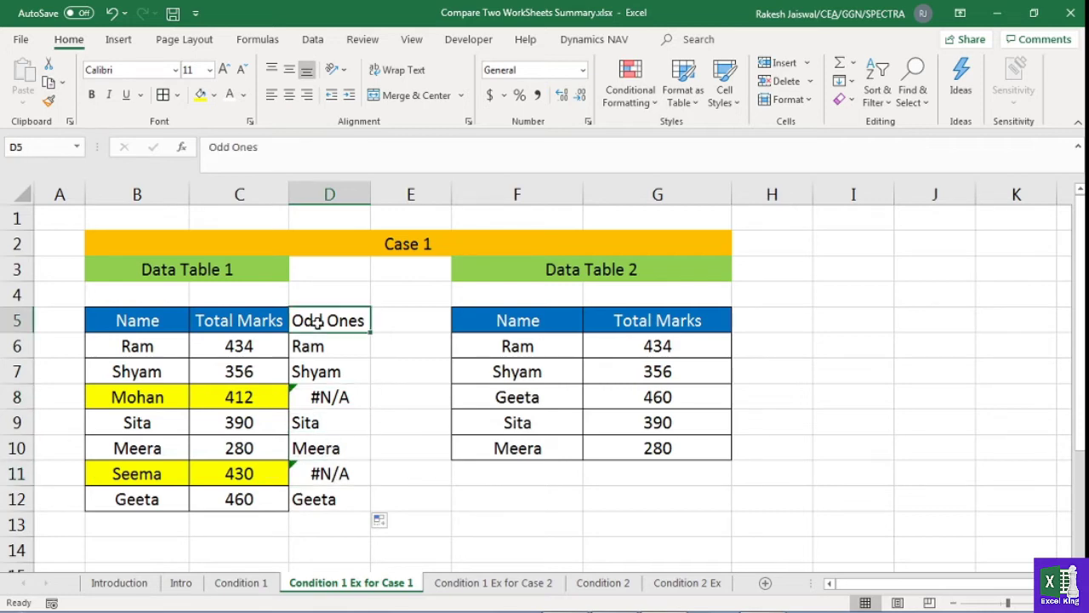
left_click_drag(136, 321, 326, 495)
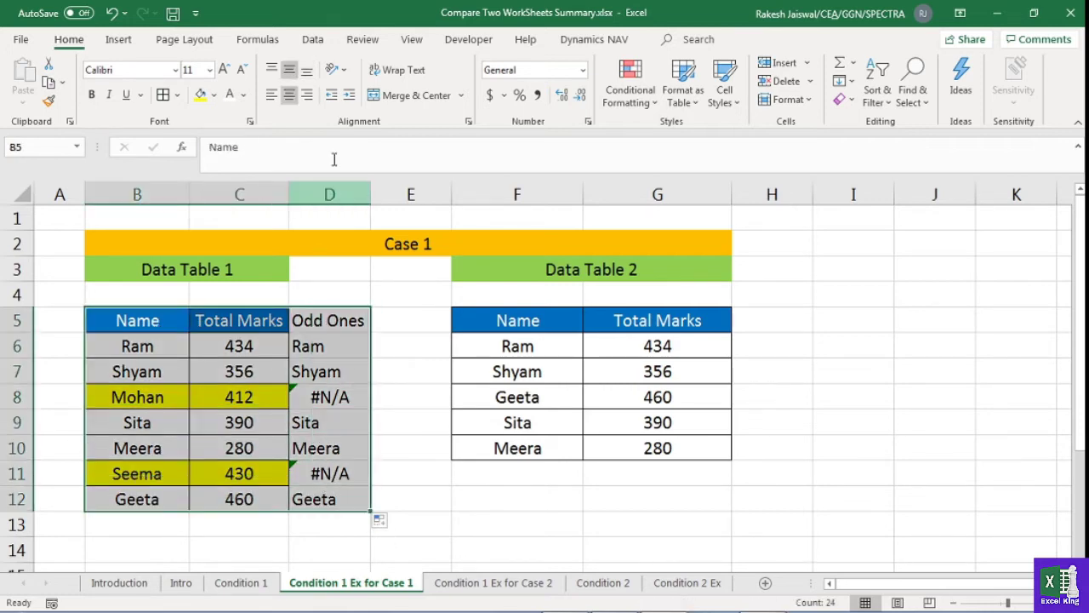
left_click(313, 39)
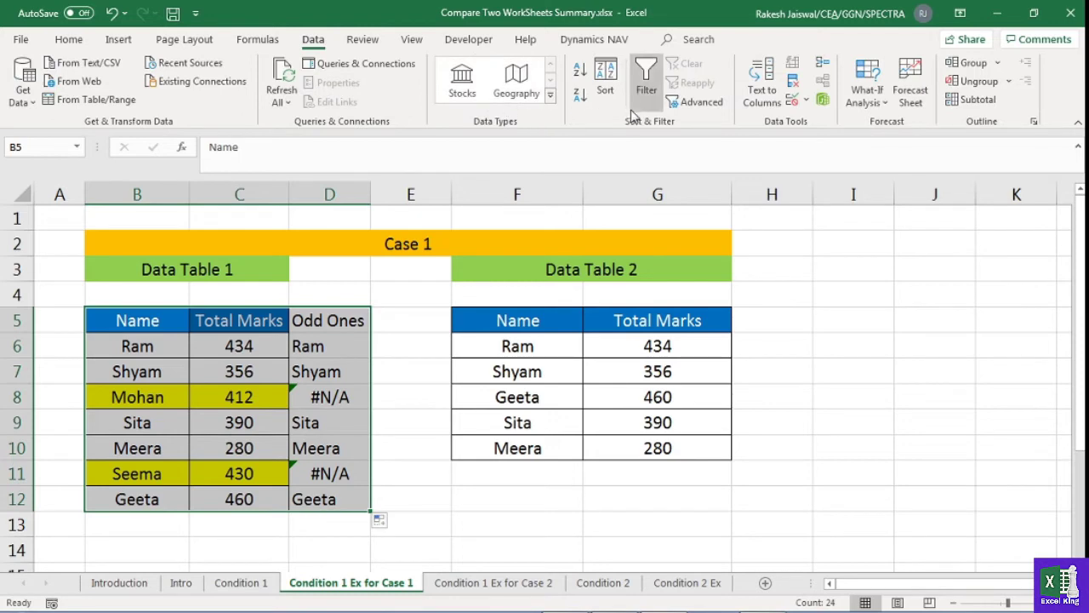
left_click(646, 78)
left_click(363, 324)
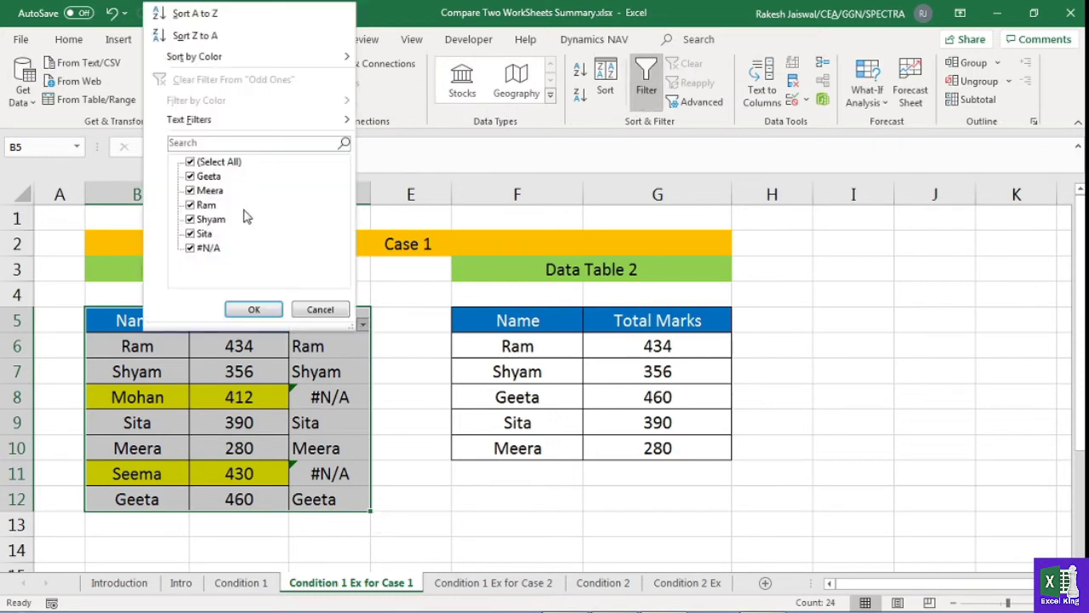
left_click(213, 161)
left_click(208, 247)
left_click(253, 309)
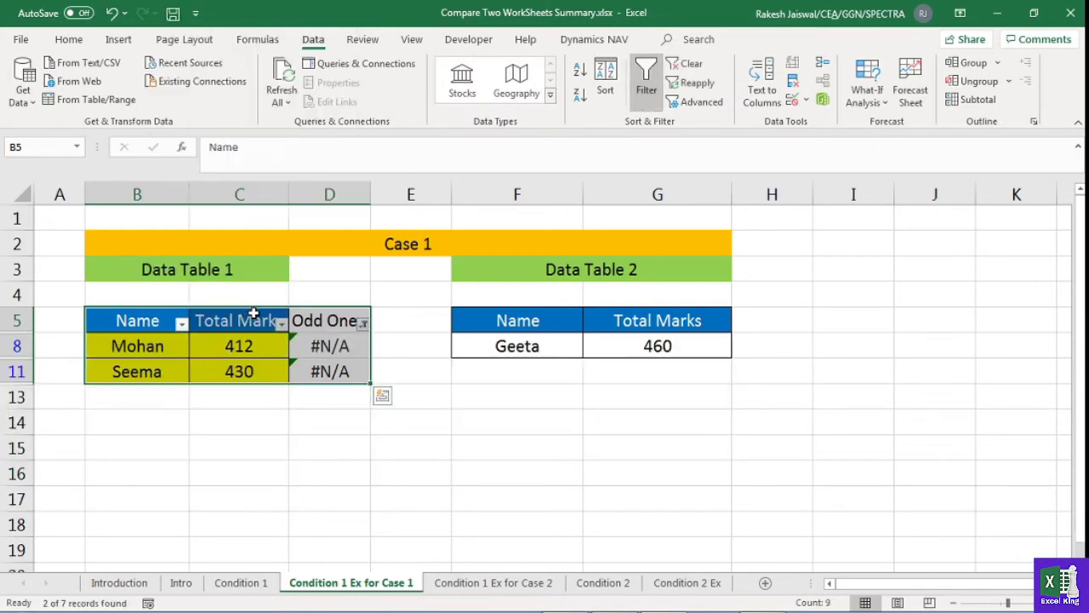
- Review the filtered odd records of Data Table 1 and remove the filter from the table
left_click_drag(162, 347, 341, 375)
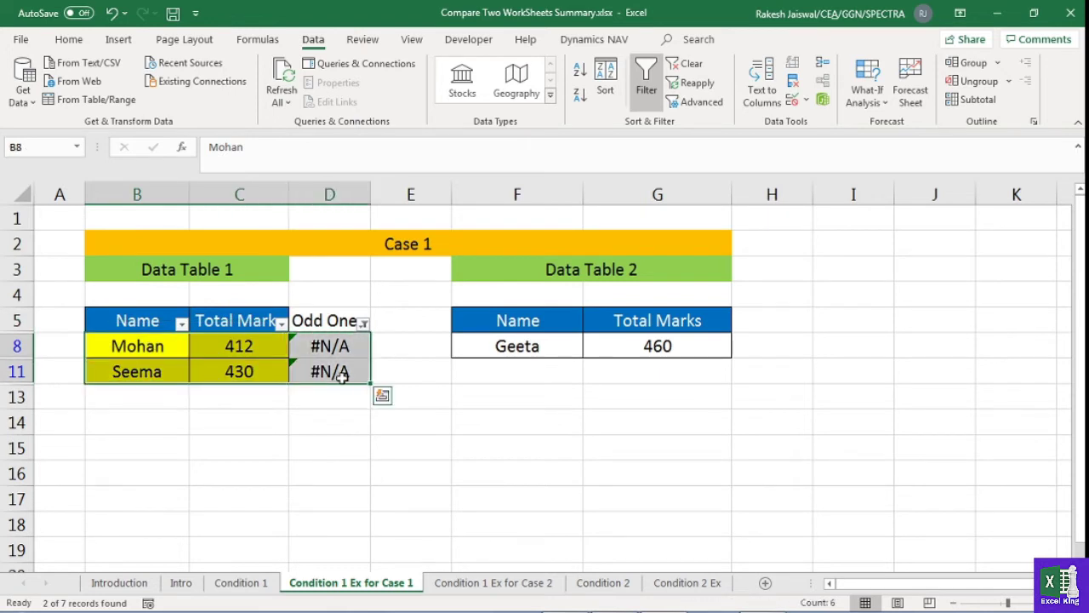
left_click(339, 321)
key("alt+d")
key("f")
key("f")
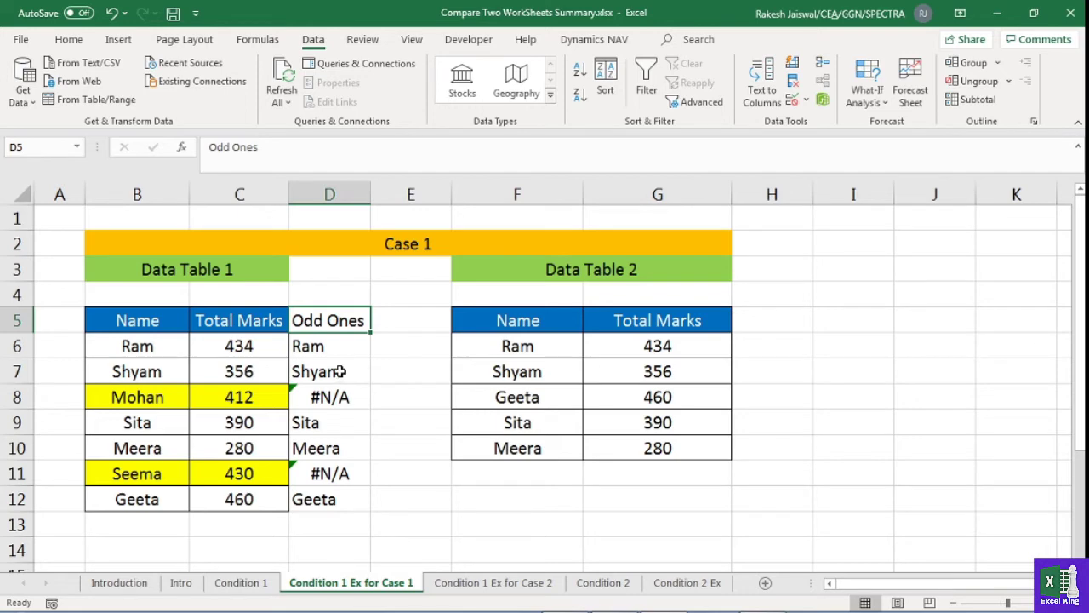
- On the Condition 1 Ex for Case 2 sheet, highlight the odd records F6:G6 and F12:G12 in Data Table 2 with yellow fill
left_click(461, 585)
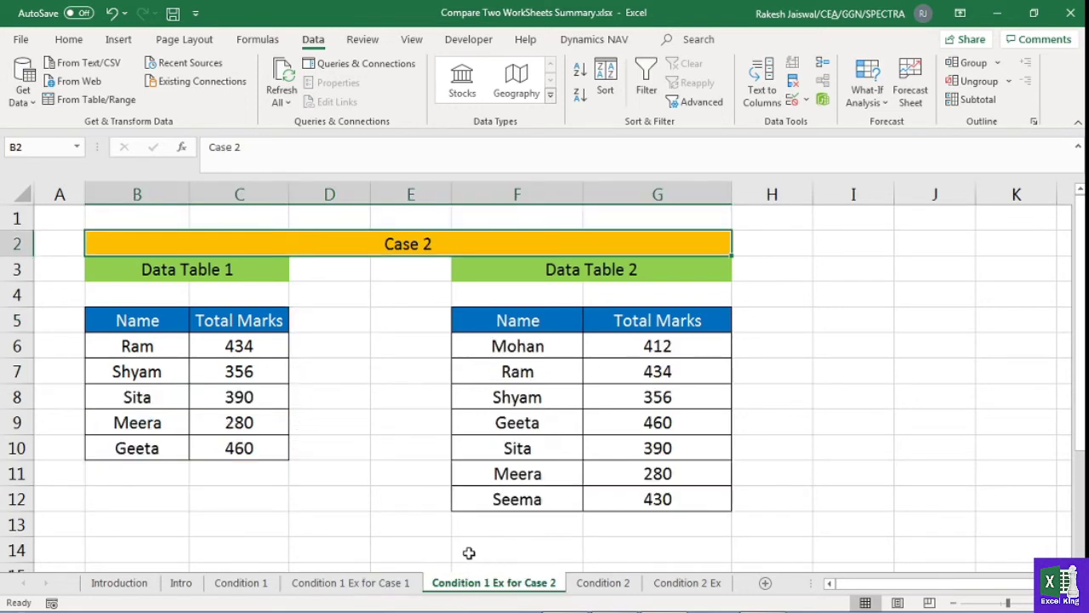
left_click(572, 349)
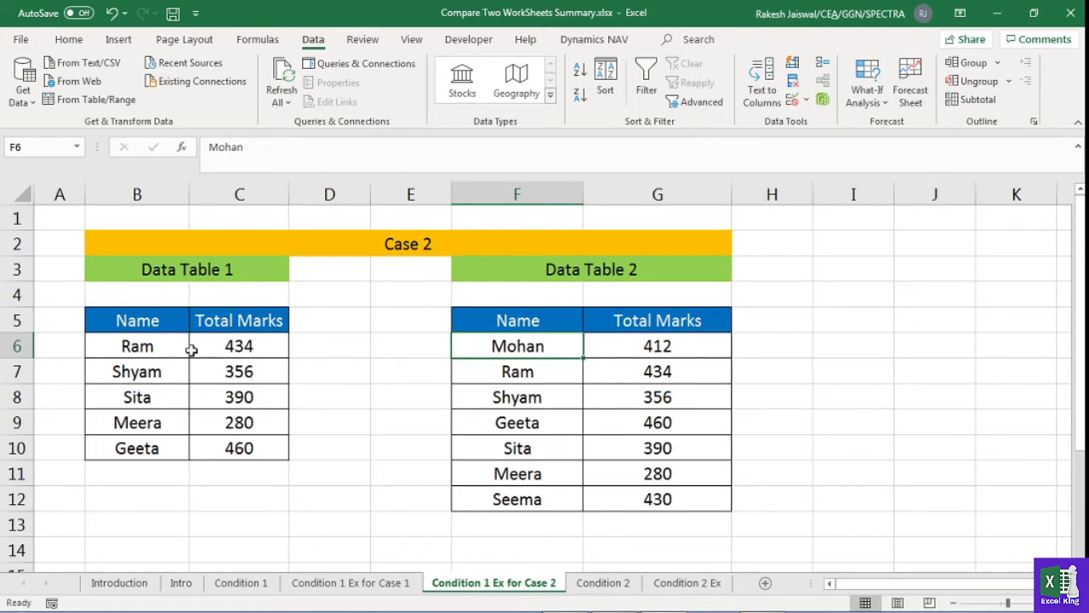
left_click_drag(517, 346, 627, 344)
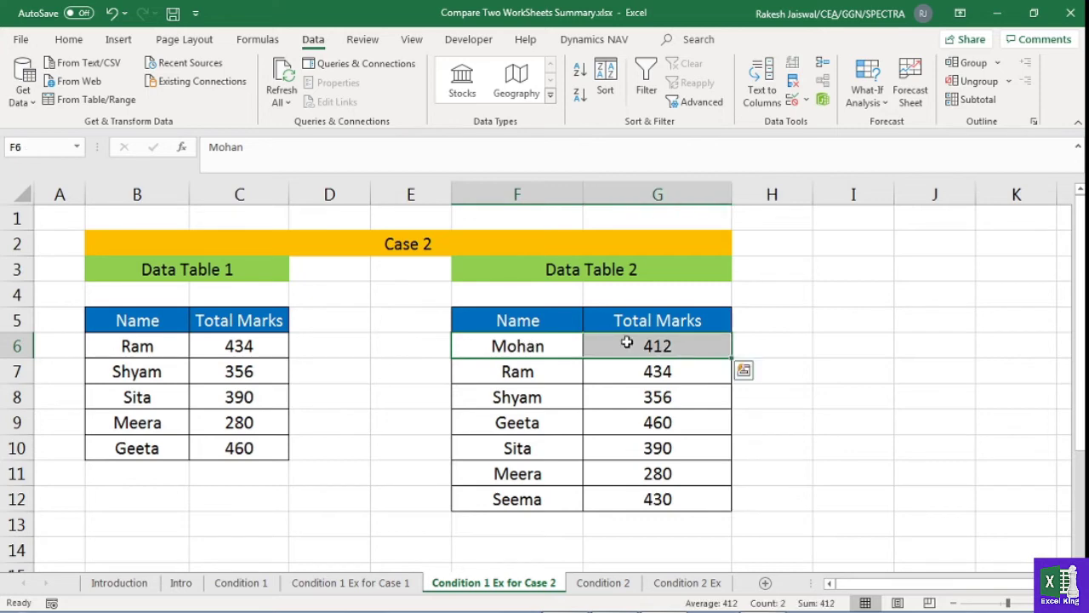
left_click(68, 39)
left_click(200, 96)
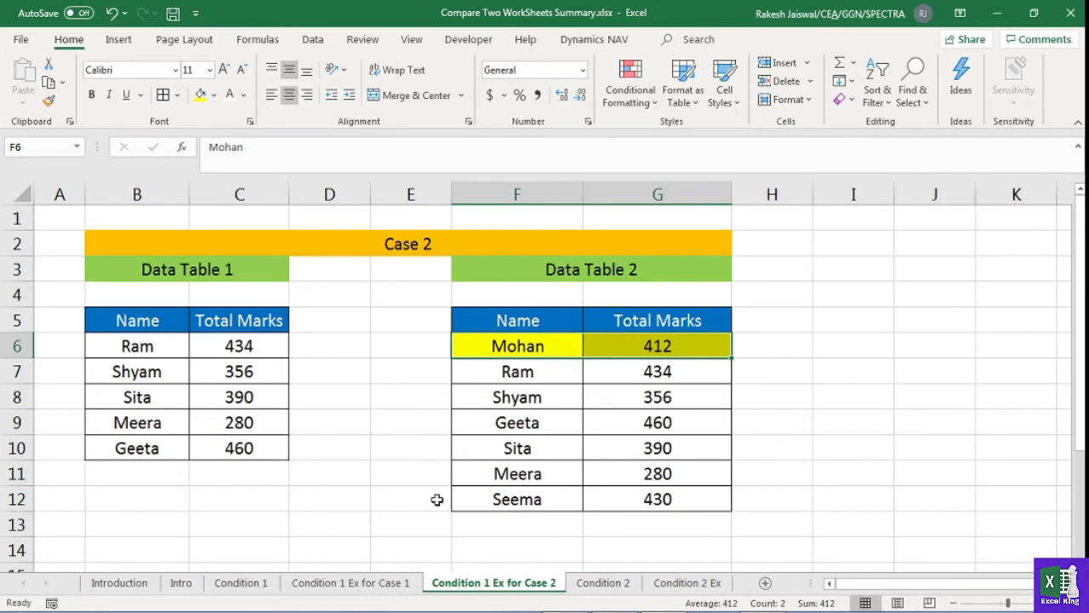
left_click(507, 498)
left_click(668, 499, "shift")
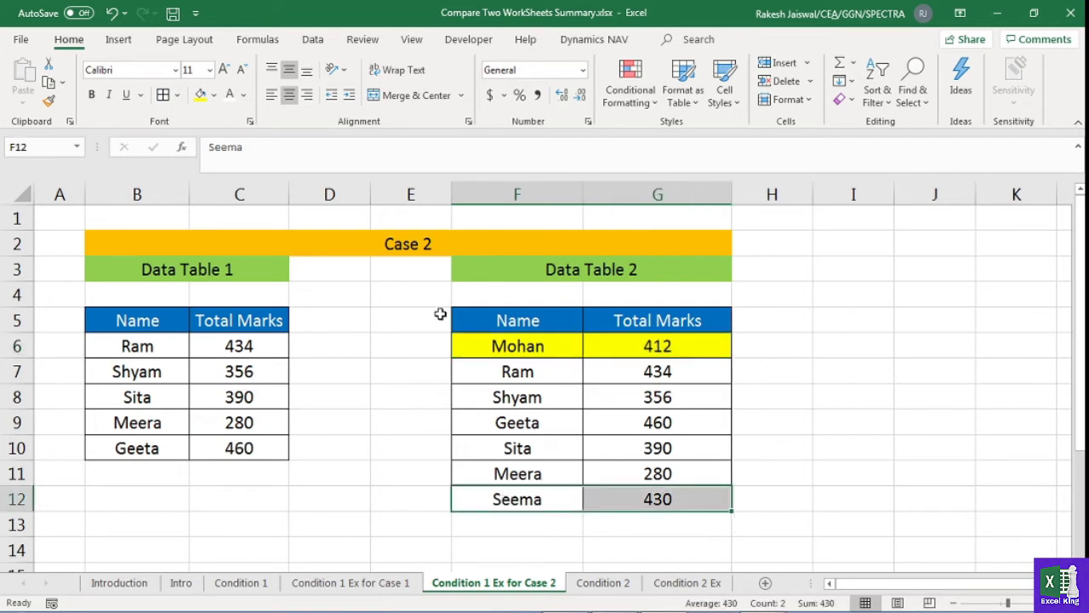
left_click(203, 95)
left_click(605, 340)
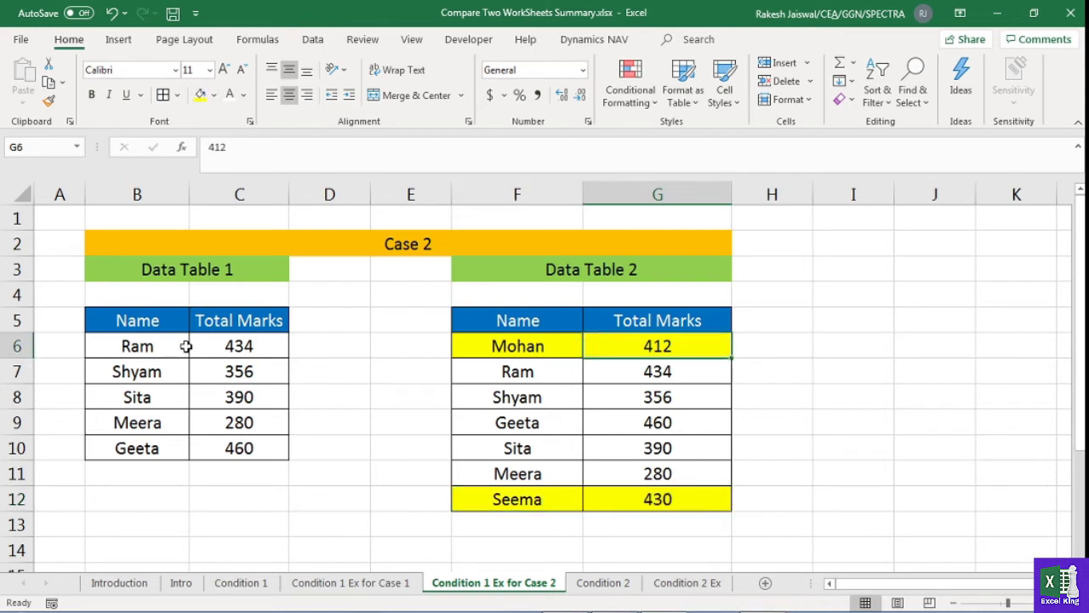
- Add an Odd Ones header in H5 beside Data Table 2
left_click(761, 324)
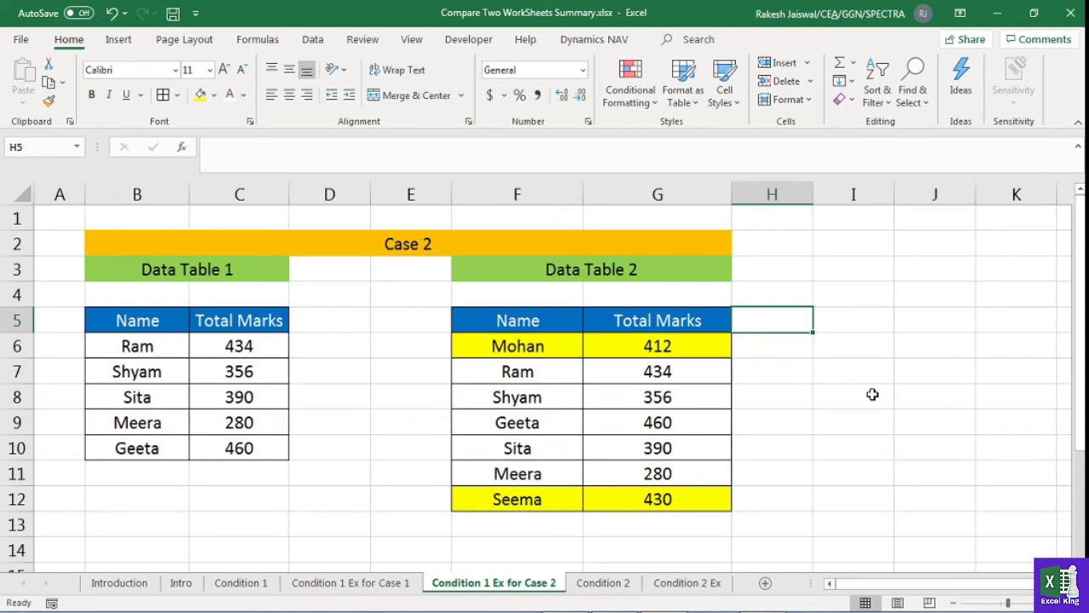
type("Odd Ones")
key("Return")
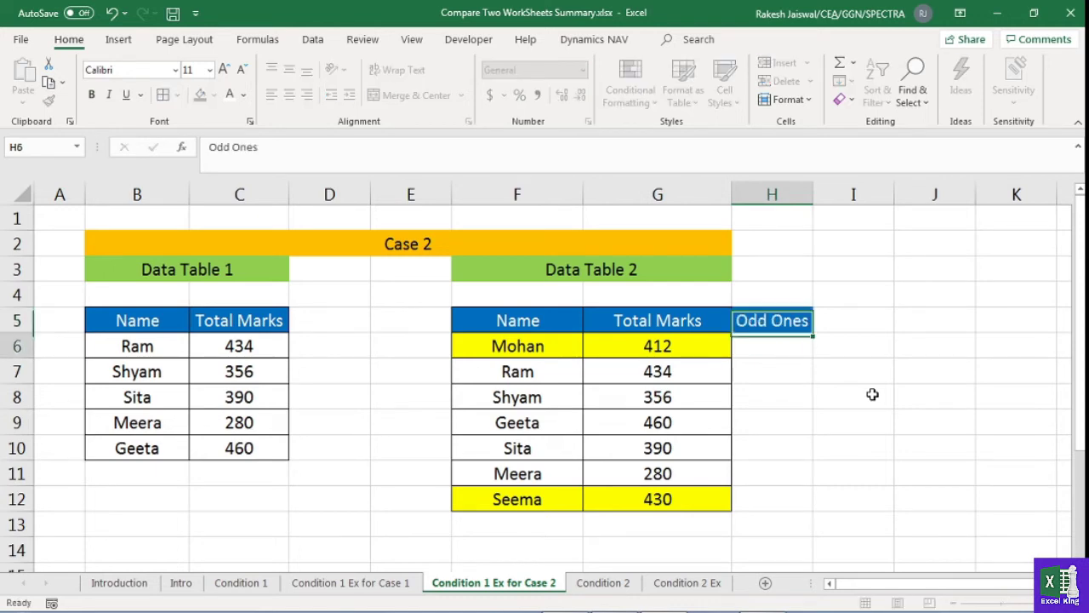
- Start a VLOOKUP formula in H6 with F6 as the lookup value and the absolute range $B$5:$C$10 as the table array
type("=vl")
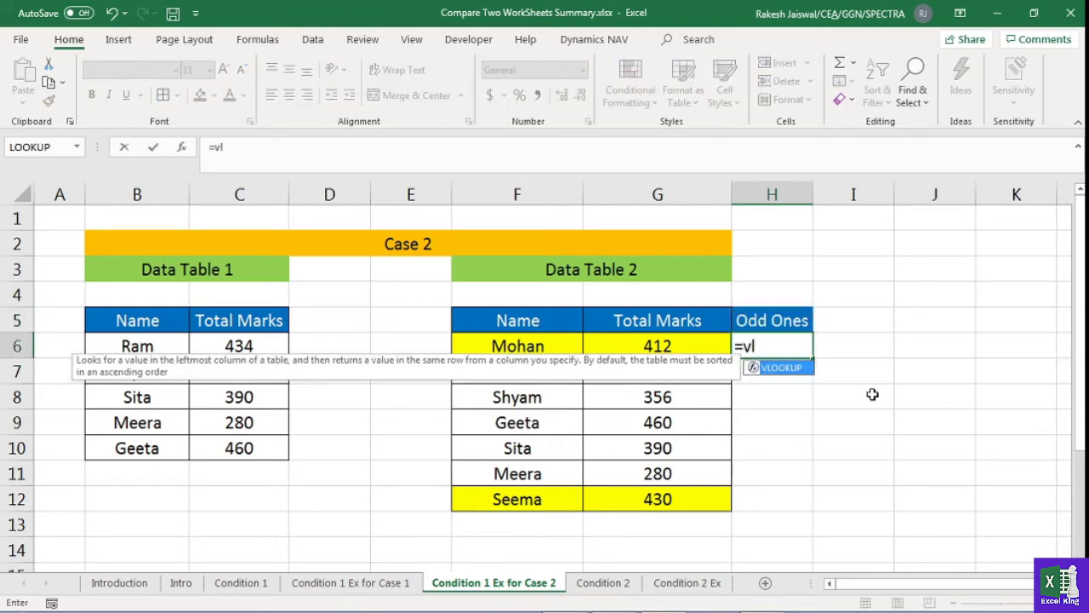
key("Tab")
key("Left")
key("Left")
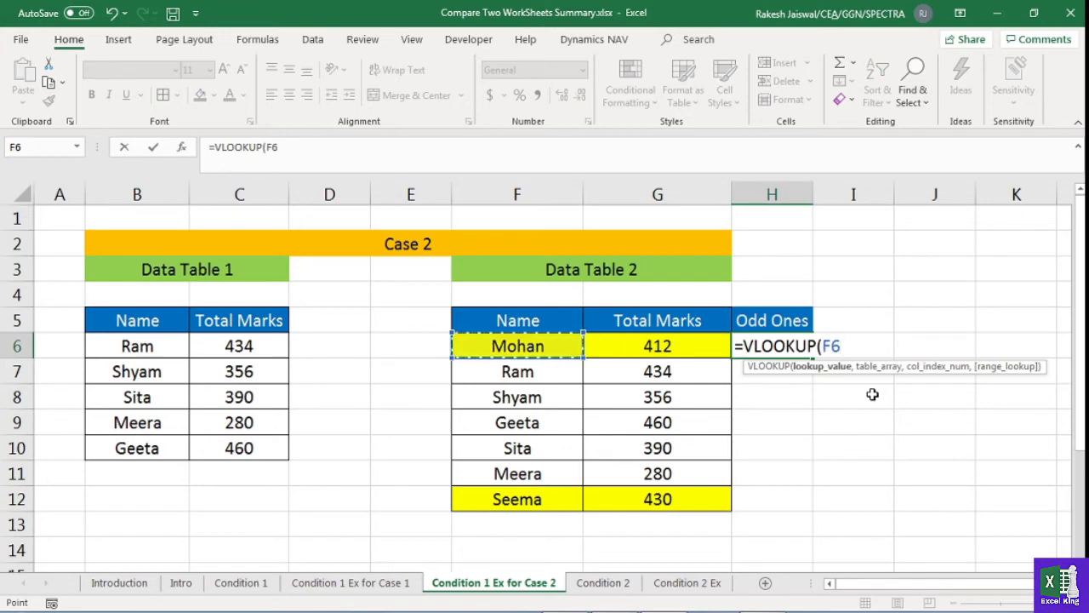
type(",")
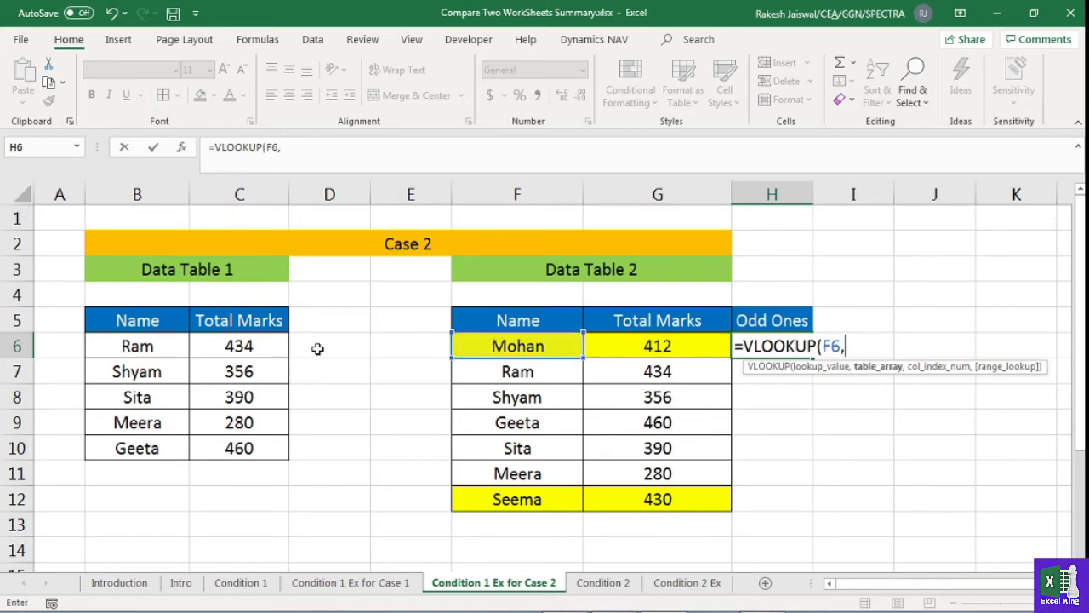
left_click_drag(166, 322, 265, 443)
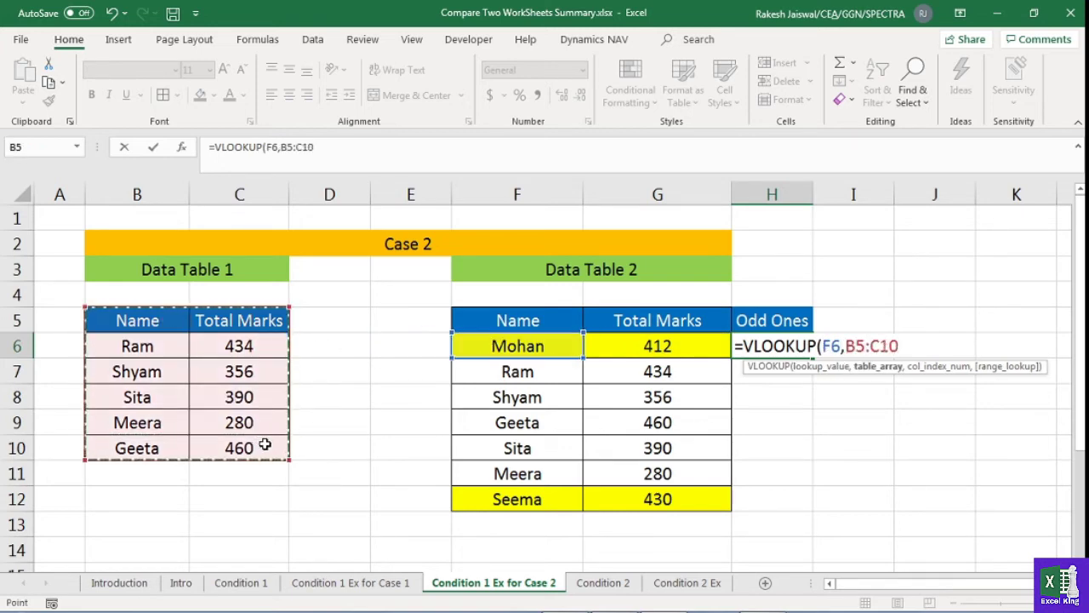
key("F4")
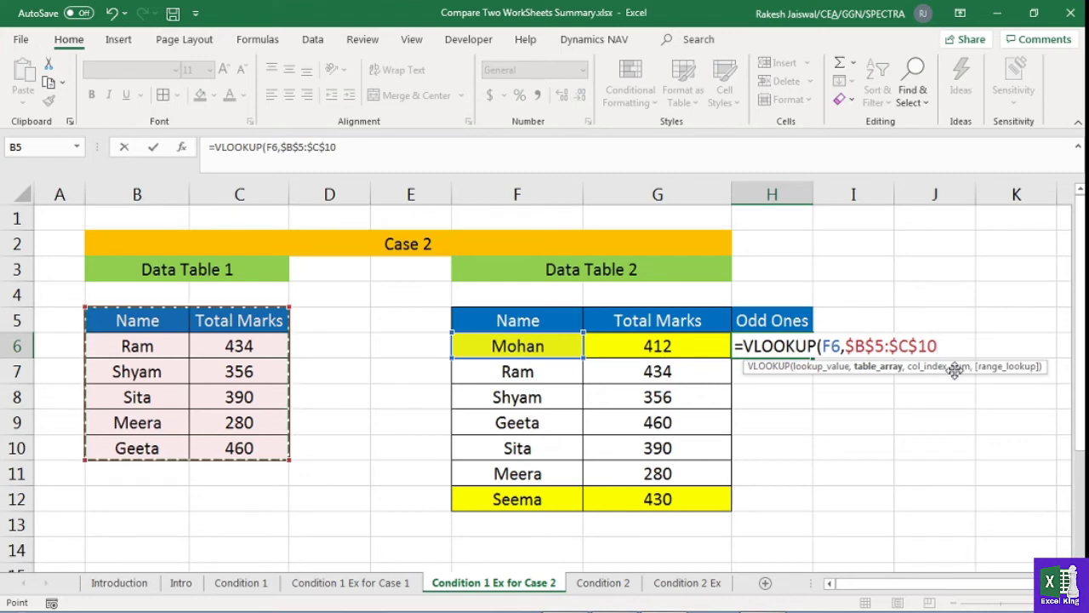
- Complete the H6 VLOOKUP with column index 1 and exact match 0, and fill the formula down to H12
type(",")
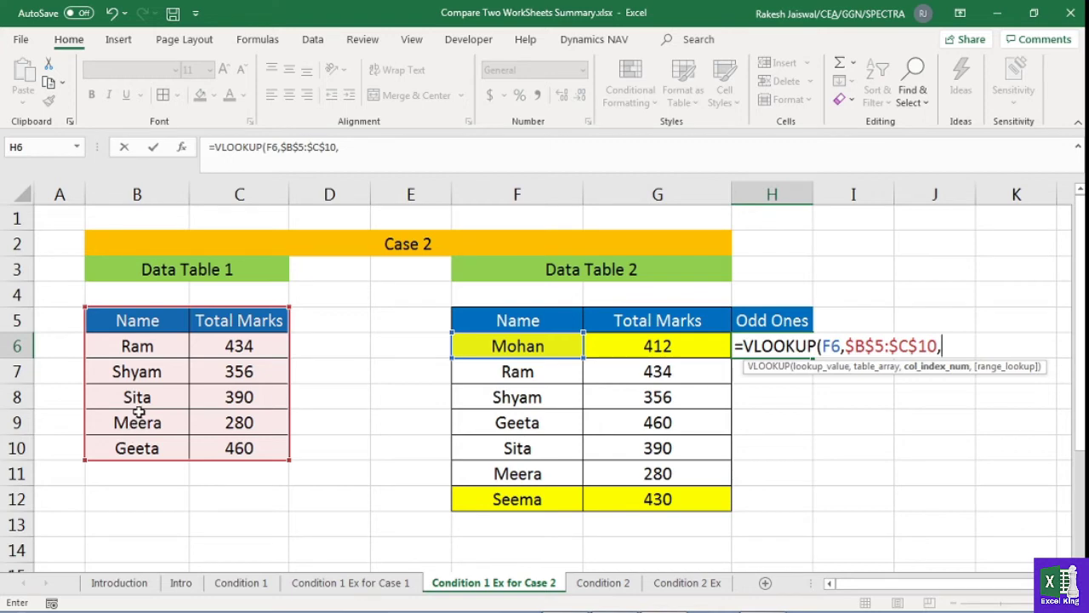
type(",0")
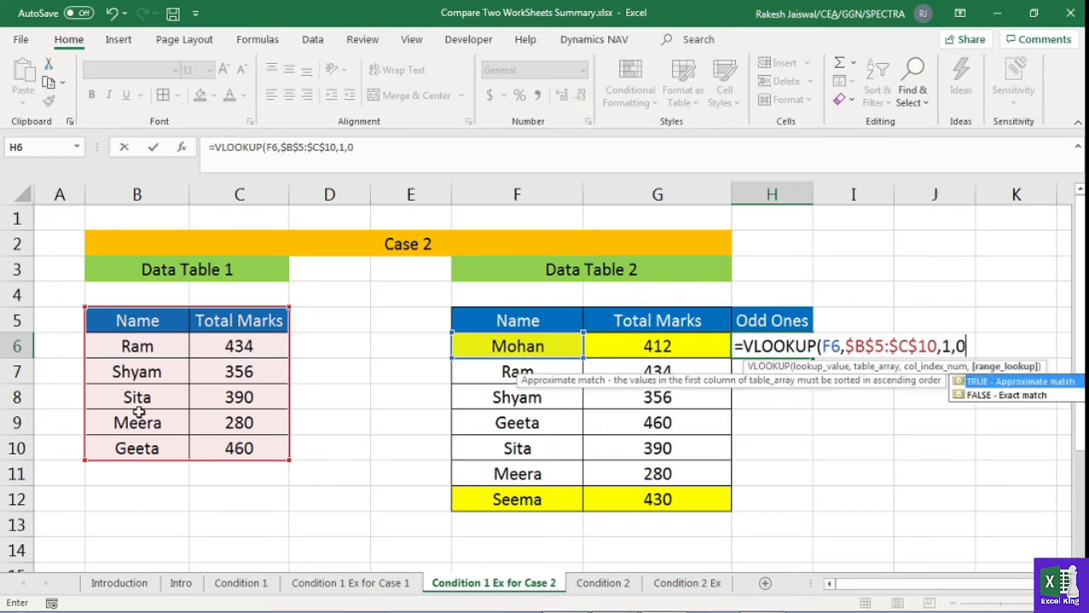
key("Return")
left_click(790, 344)
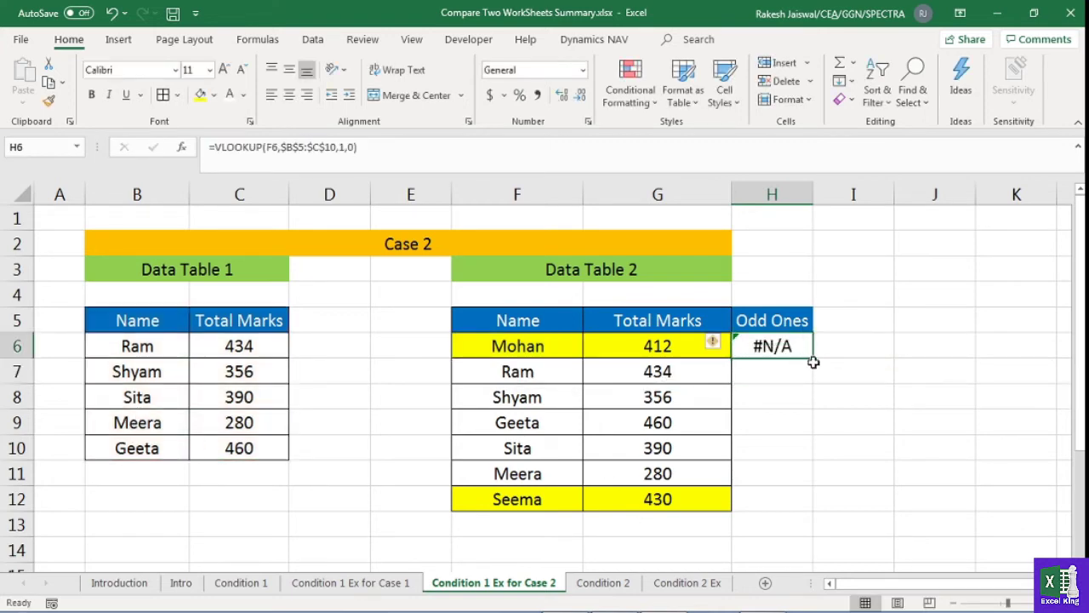
left_click_drag(813, 358, 805, 505)
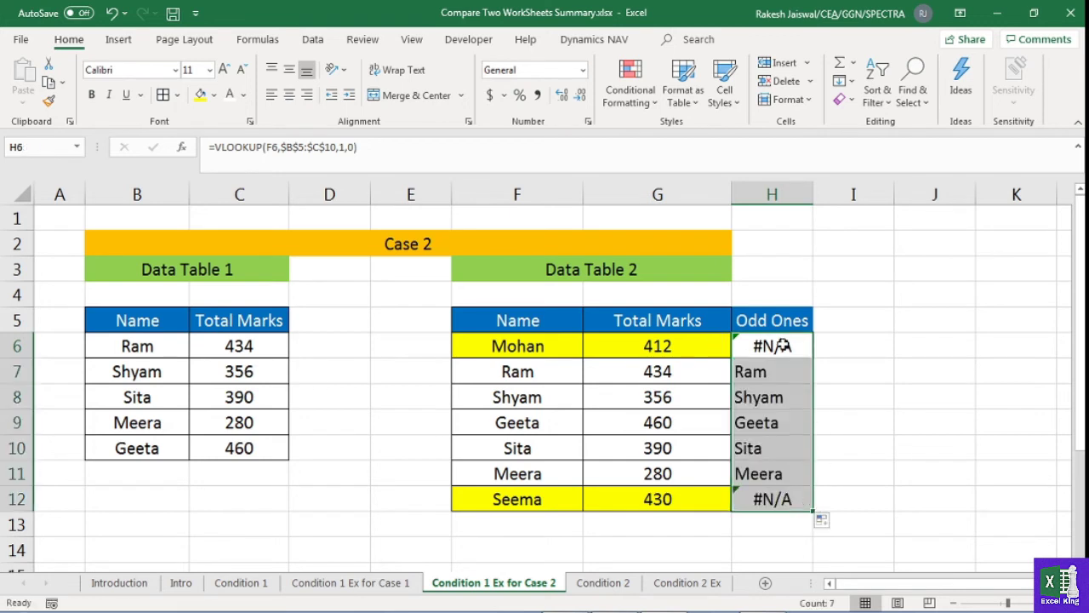
- Check the Odd Ones results in H6 and H12 against the highlighted records in rows 6 and 12
left_click(783, 342)
left_click_drag(715, 345, 742, 343)
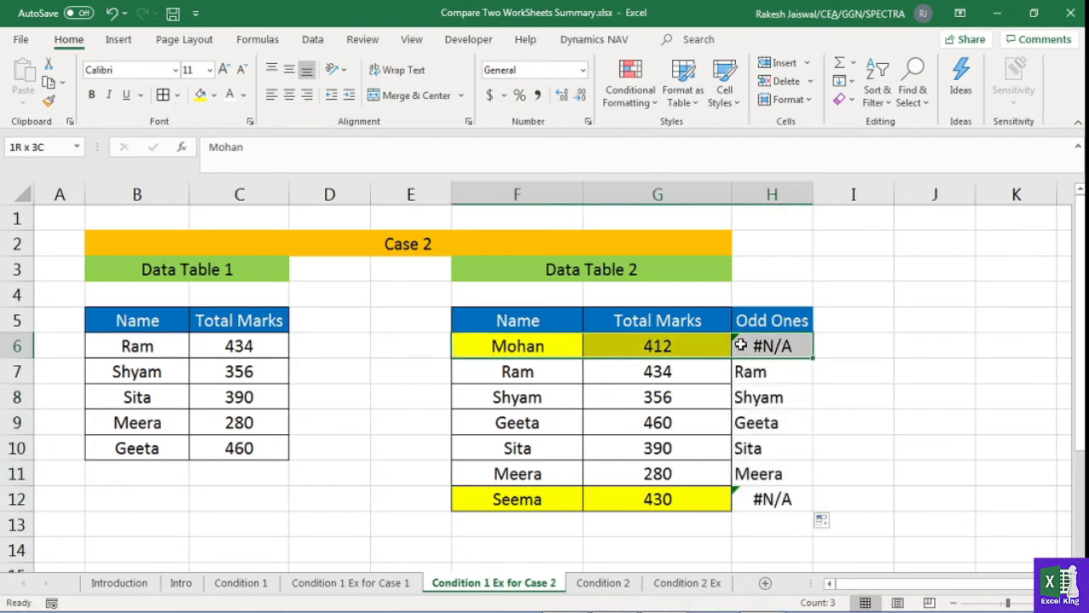
left_click_drag(510, 503, 776, 499)
left_click(675, 323)
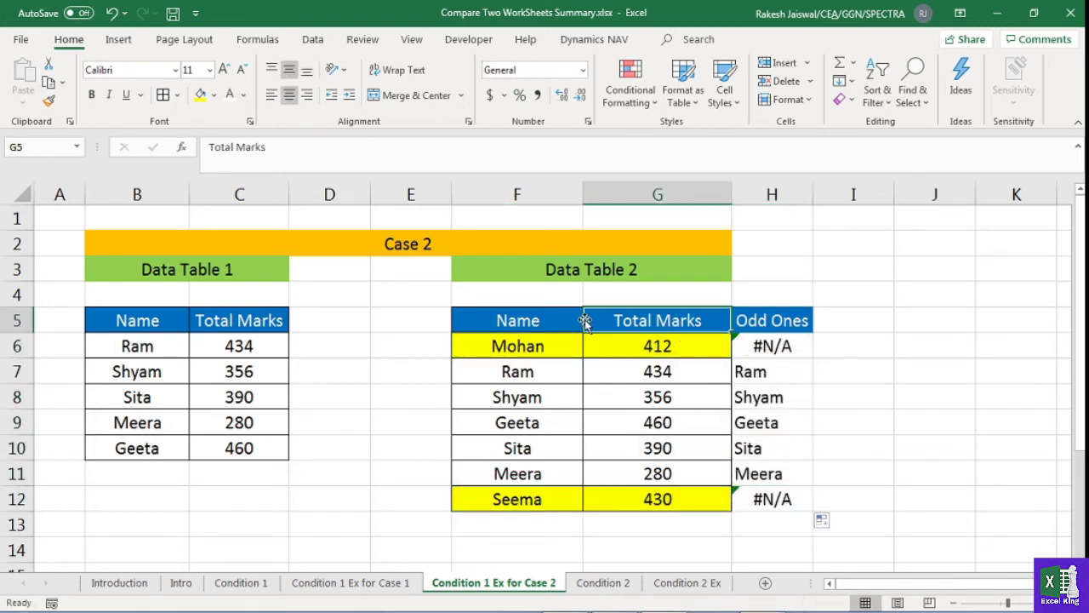
- Add a filter to F5:H12 and filter the Odd Ones column to show only the #N/A rows
left_click_drag(581, 317, 754, 503)
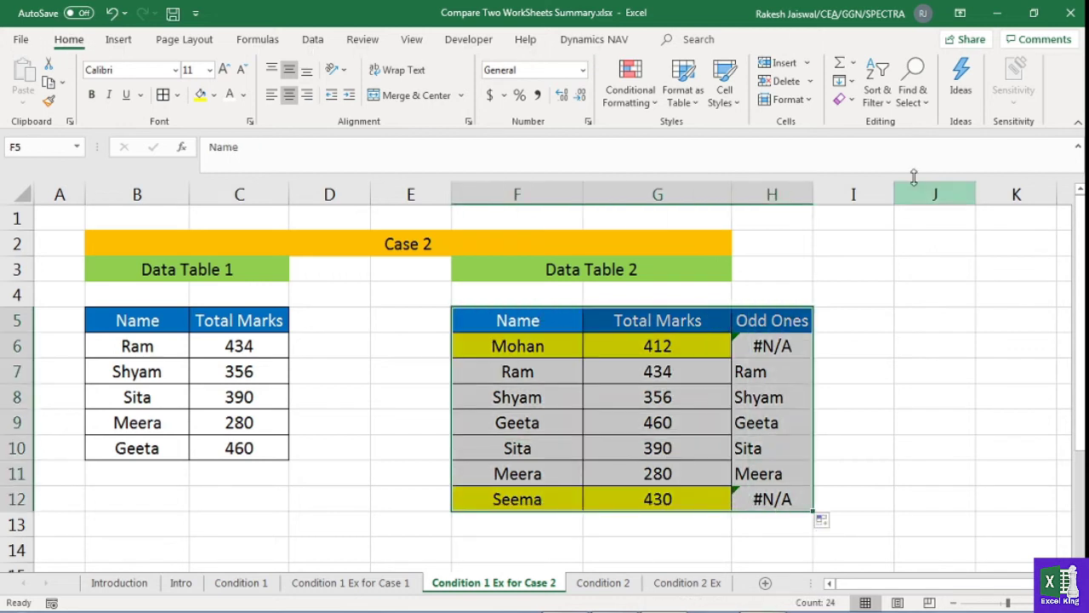
left_click(879, 96)
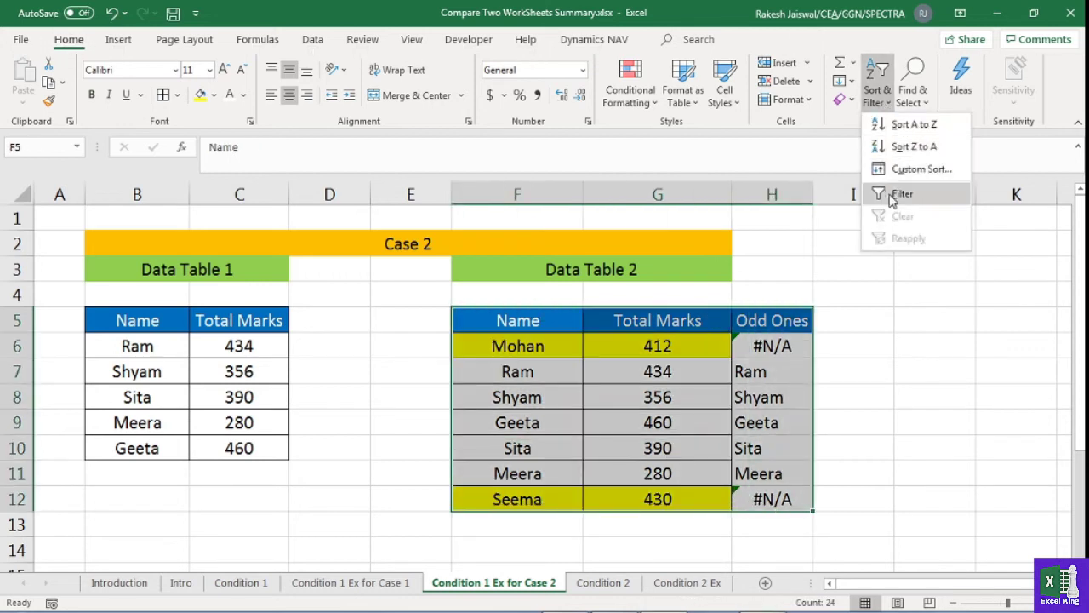
left_click(896, 195)
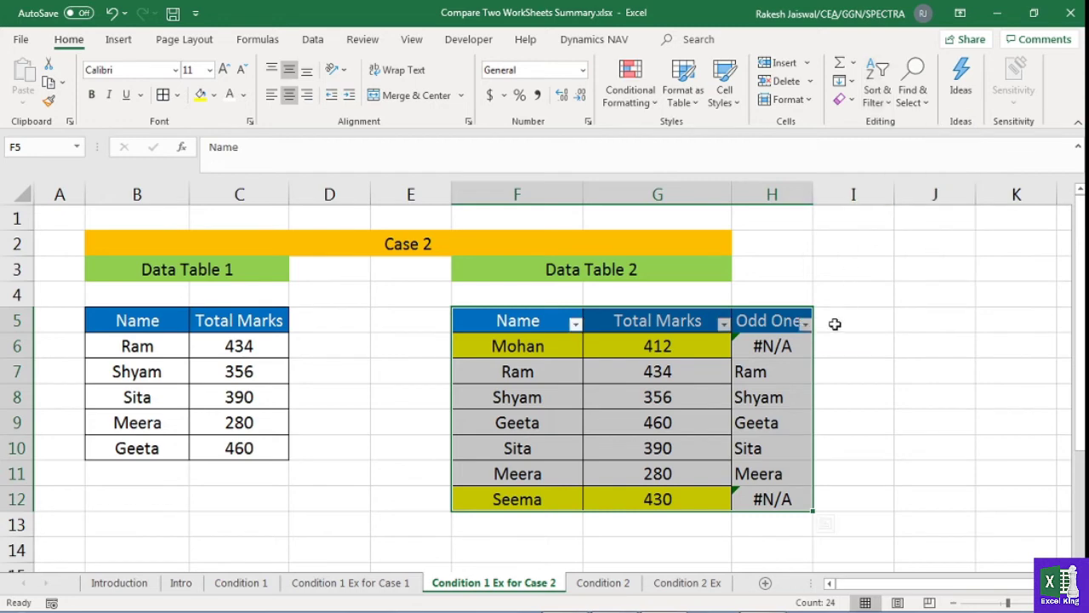
left_click(805, 324)
left_click(634, 162)
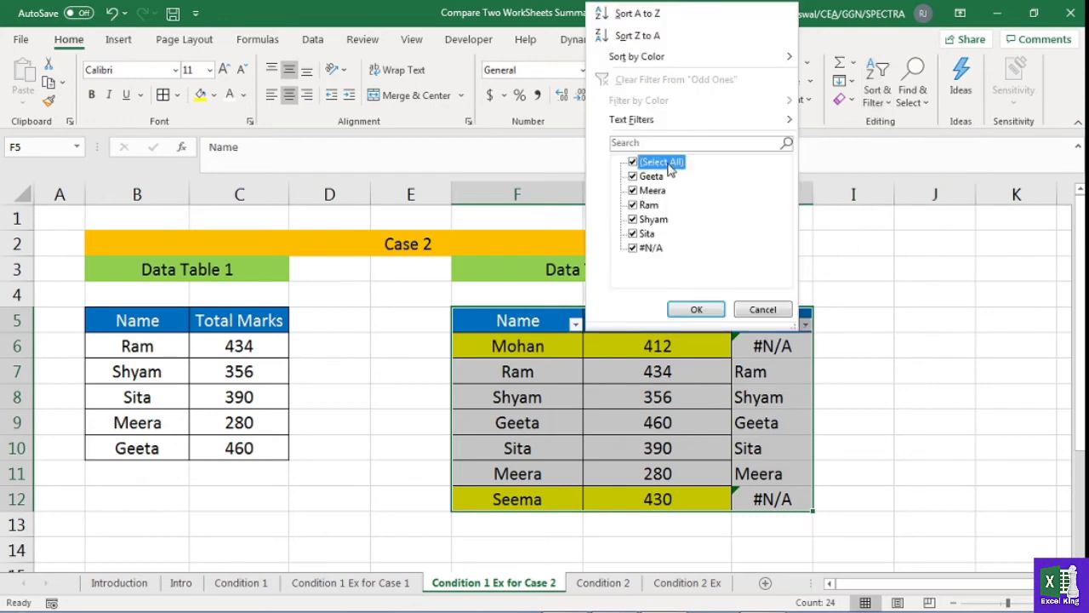
left_click(645, 249)
left_click(696, 309)
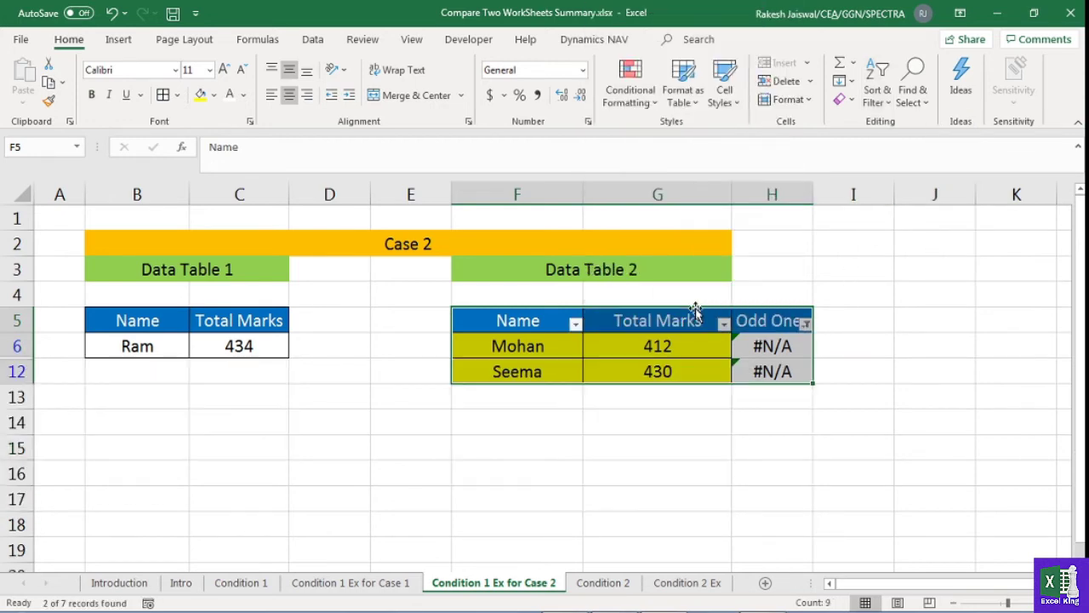
- Review the filtered odd records of Data Table 2 and remove the filter from the table
left_click(779, 324)
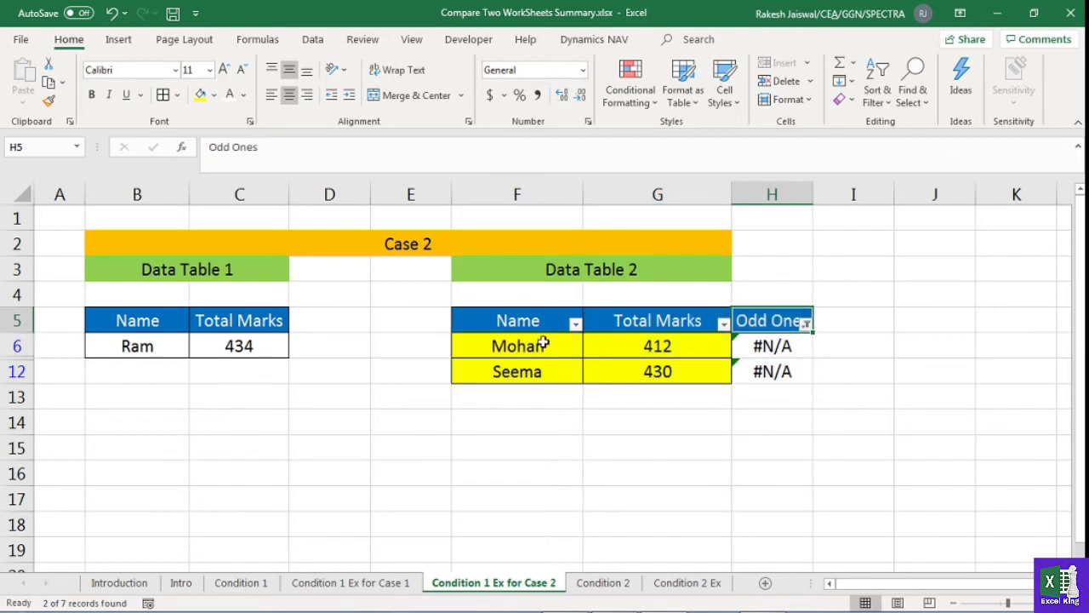
left_click_drag(543, 343, 652, 369)
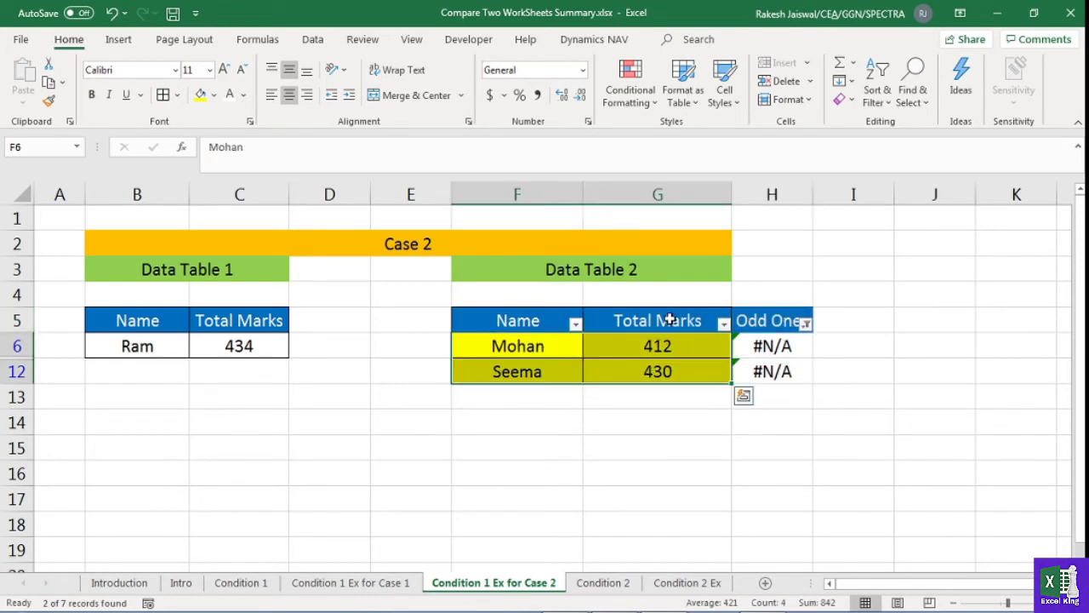
left_click(682, 320)
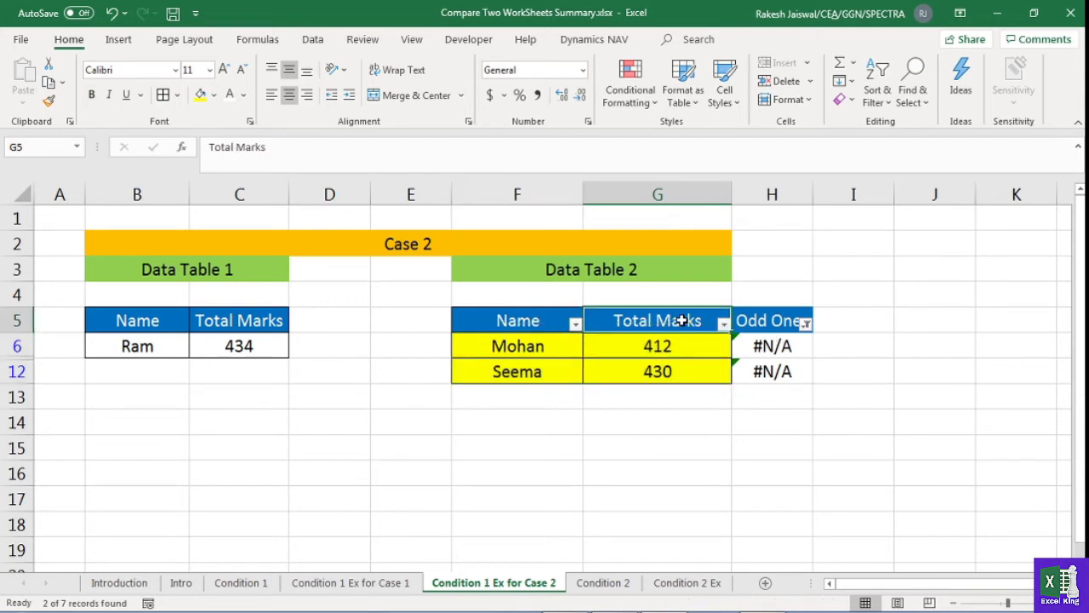
key("alt+d")
key("f")
key("f")
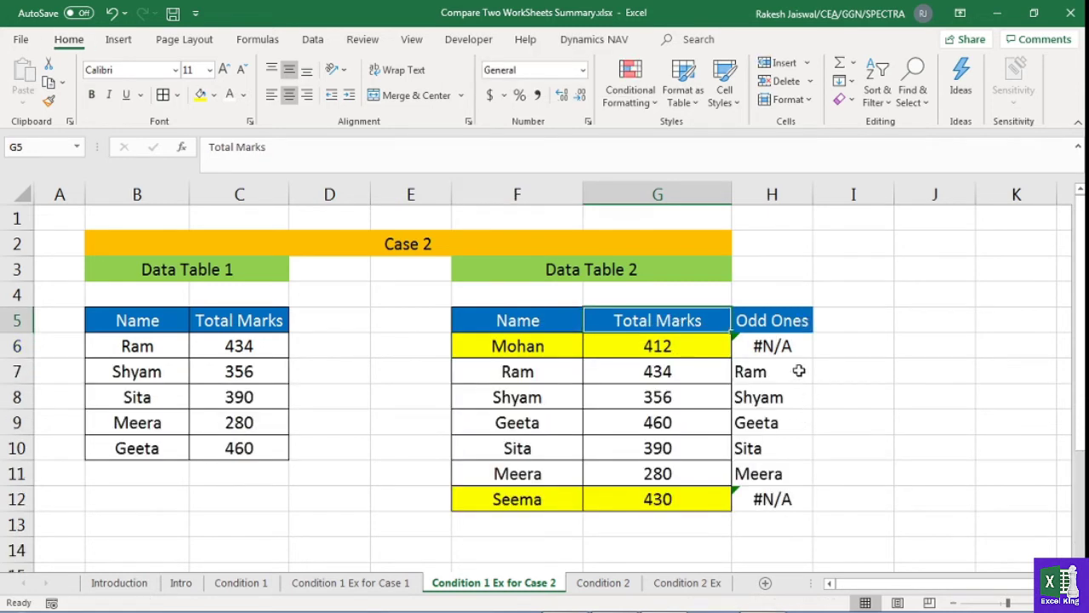
- Review the VLOOKUP in H6 against the Name columns of Data Table 1 and Data Table 2
left_click(789, 341)
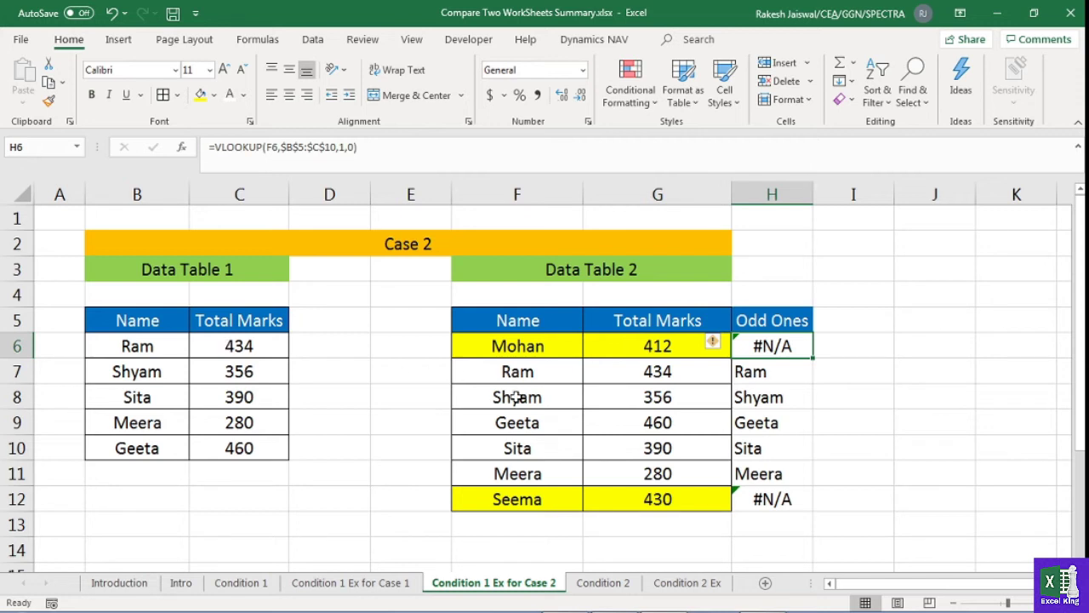
left_click_drag(521, 345, 529, 497)
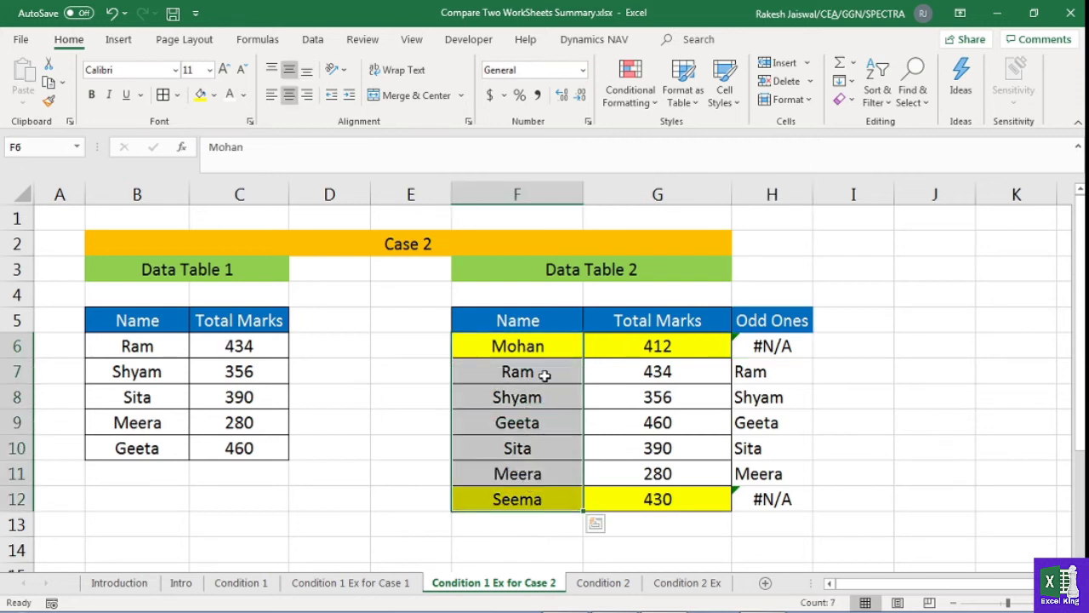
left_click(806, 348)
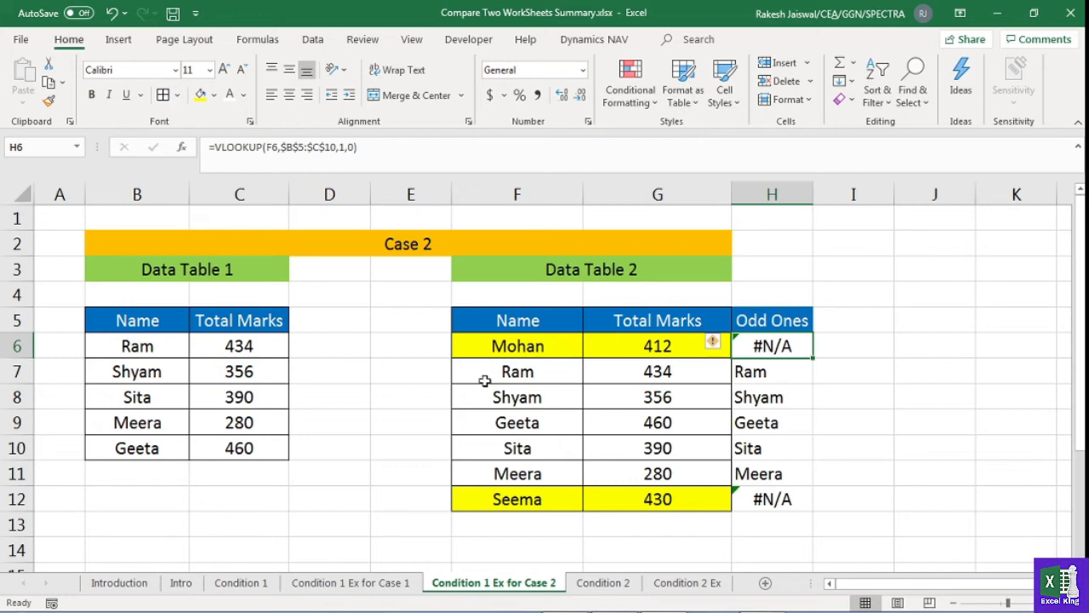
left_click(509, 333)
left_click_drag(509, 333, 502, 503)
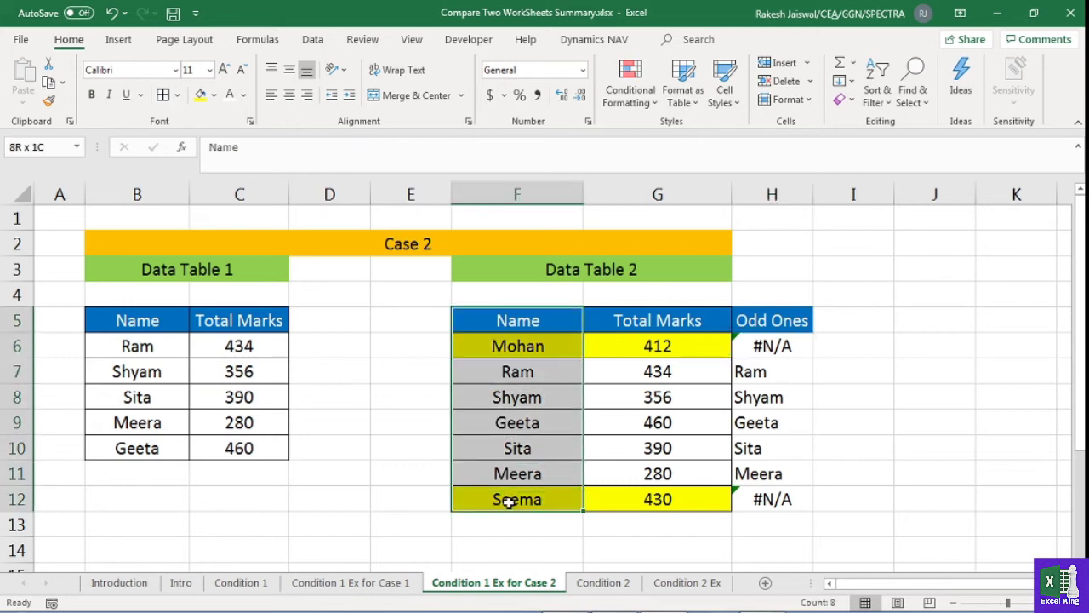
left_click_drag(131, 322, 125, 499)
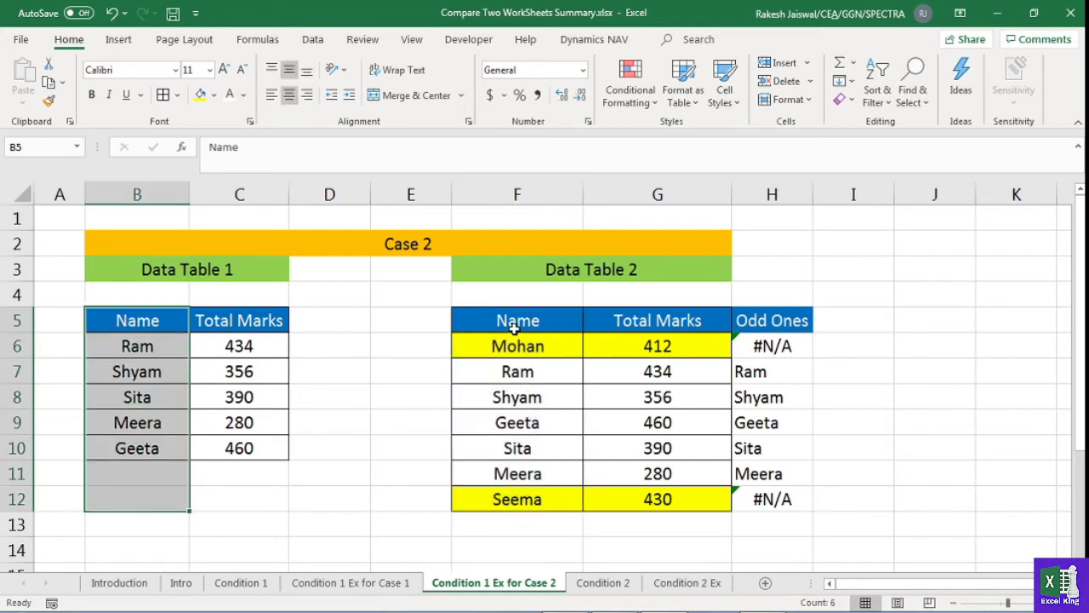
left_click_drag(518, 322, 509, 500)
left_click_drag(175, 320, 164, 475)
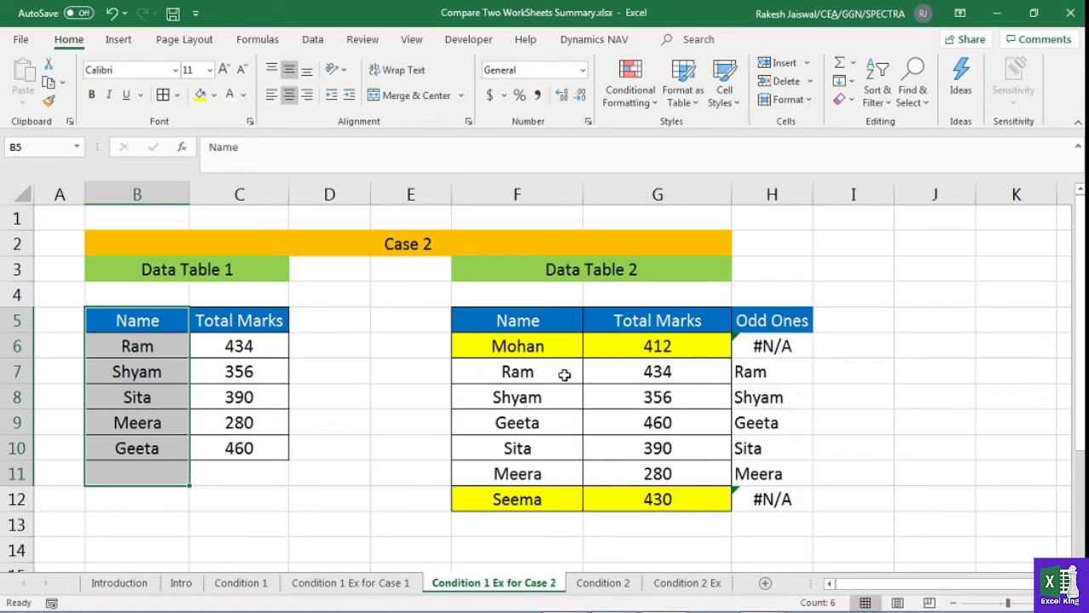
left_click_drag(563, 349, 558, 493)
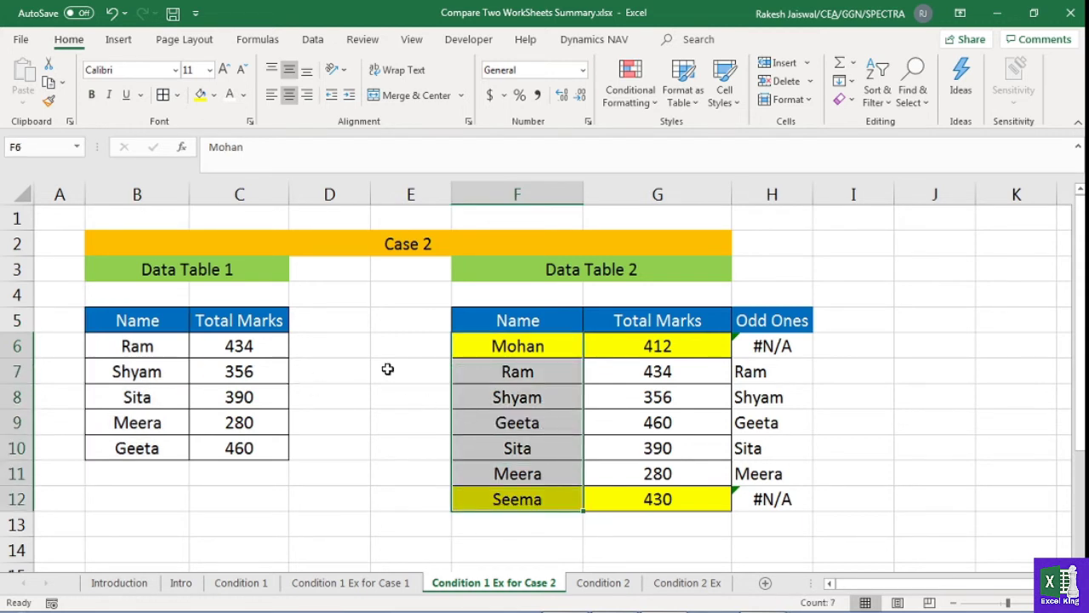
left_click(805, 349)
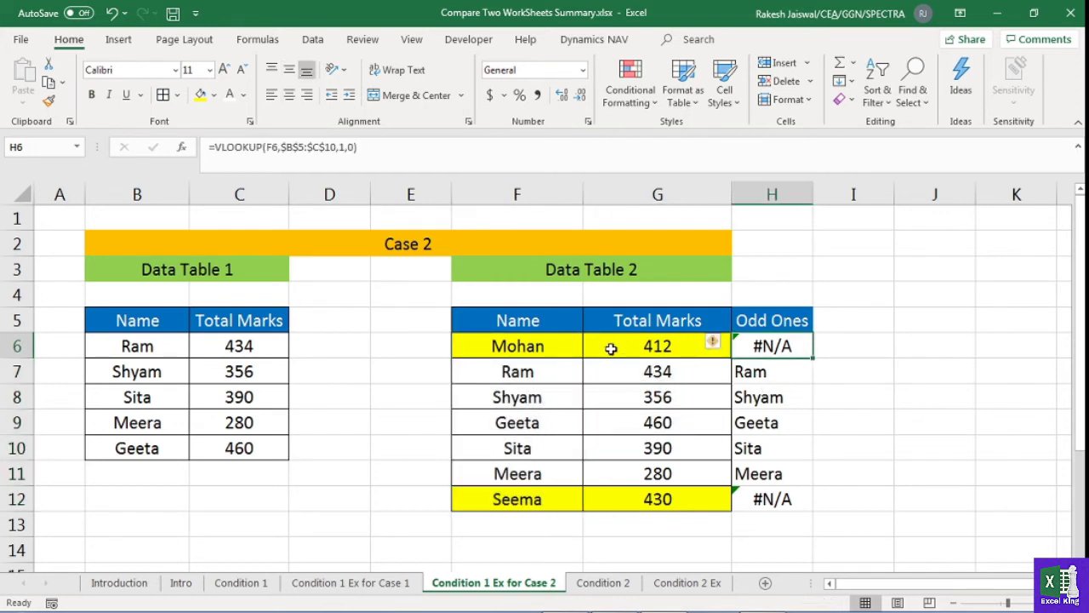
- Add a filter to the header row of Data Table 2, range F5:H12
left_click_drag(568, 321, 777, 497)
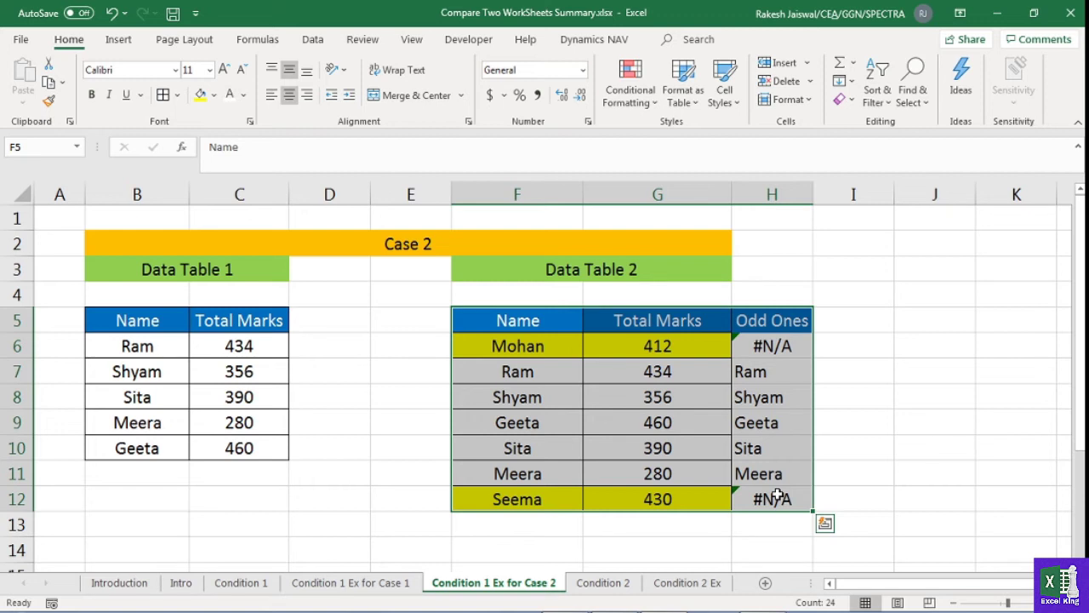
key("ctrl+shift+l")
key("ctrl+shift+l")
key("ctrl+shift+l")
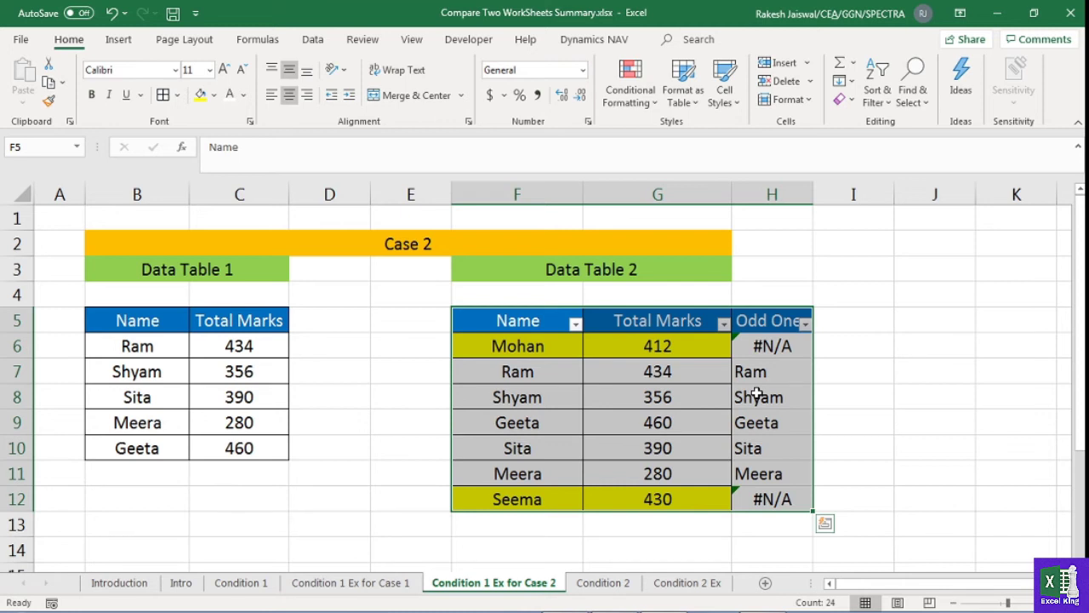
left_click(649, 322)
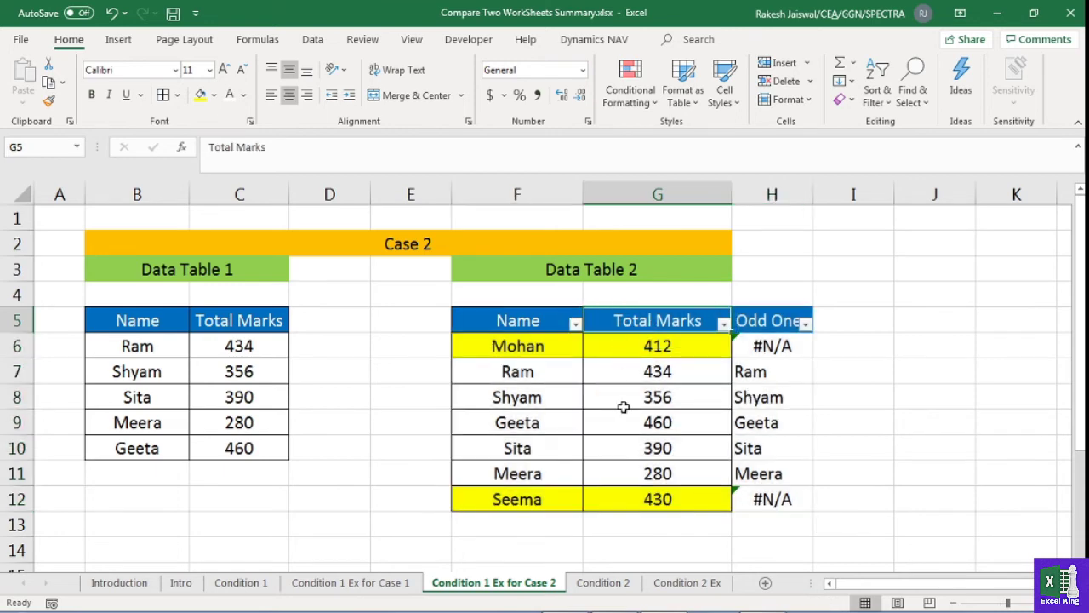
- Open the Condition 2 sheet and compare the blue matching records in both diagram tables
left_click(609, 583)
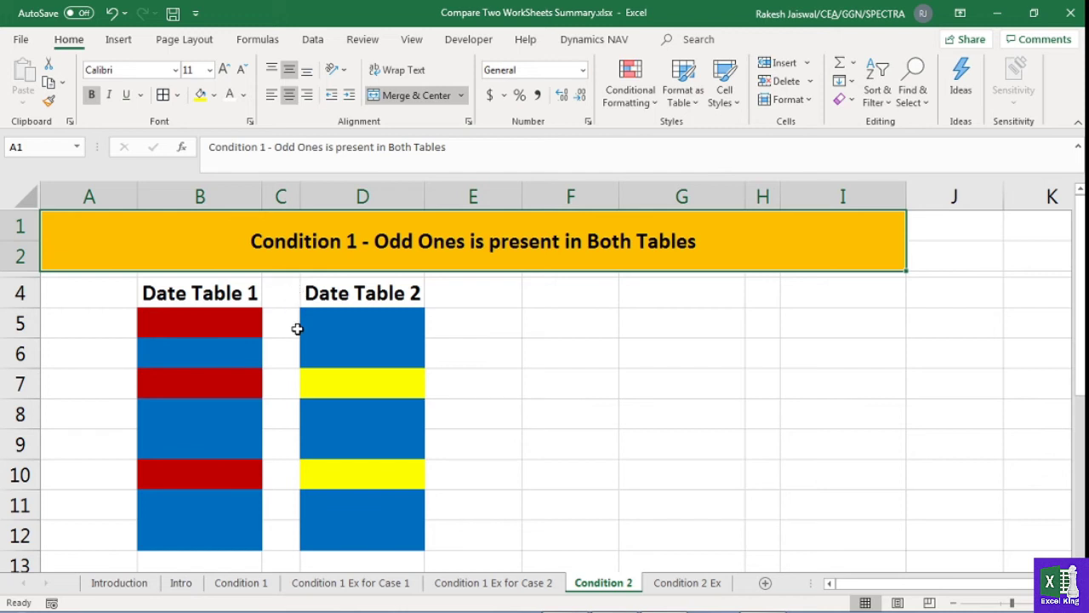
left_click(231, 330)
left_click_drag(232, 331, 227, 531)
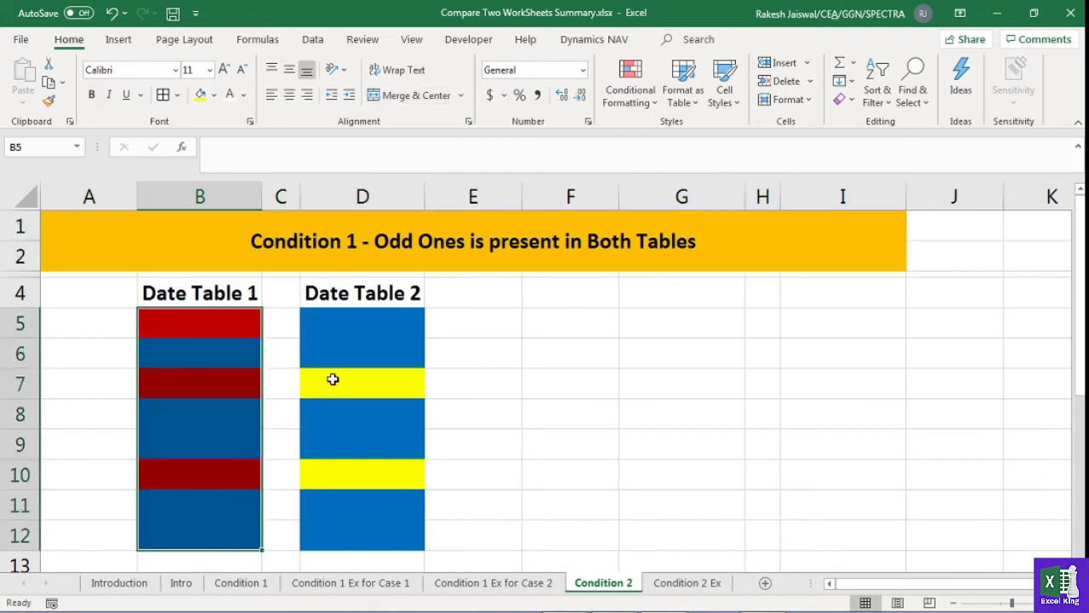
left_click_drag(362, 332, 366, 539)
left_click(238, 354)
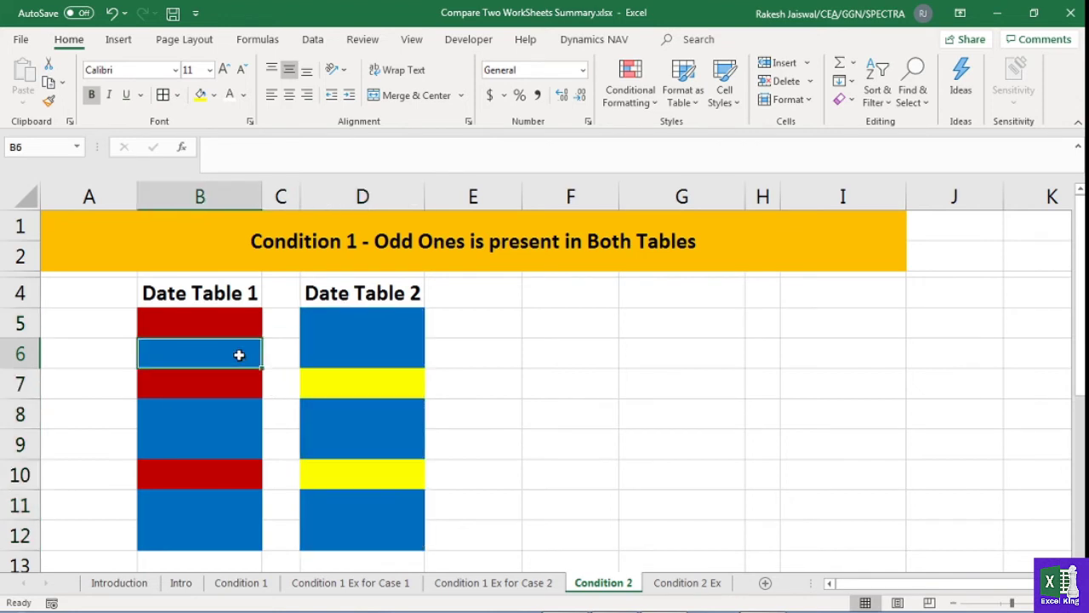
left_click(348, 346)
left_click(214, 355)
left_click_drag(362, 328, 363, 343)
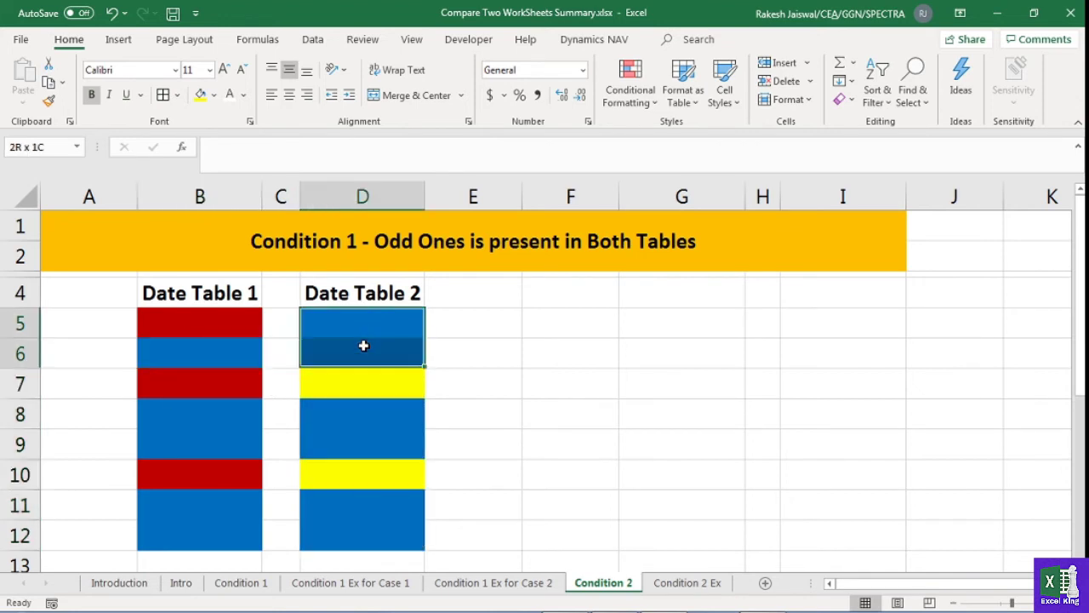
left_click(245, 355)
left_click(314, 421)
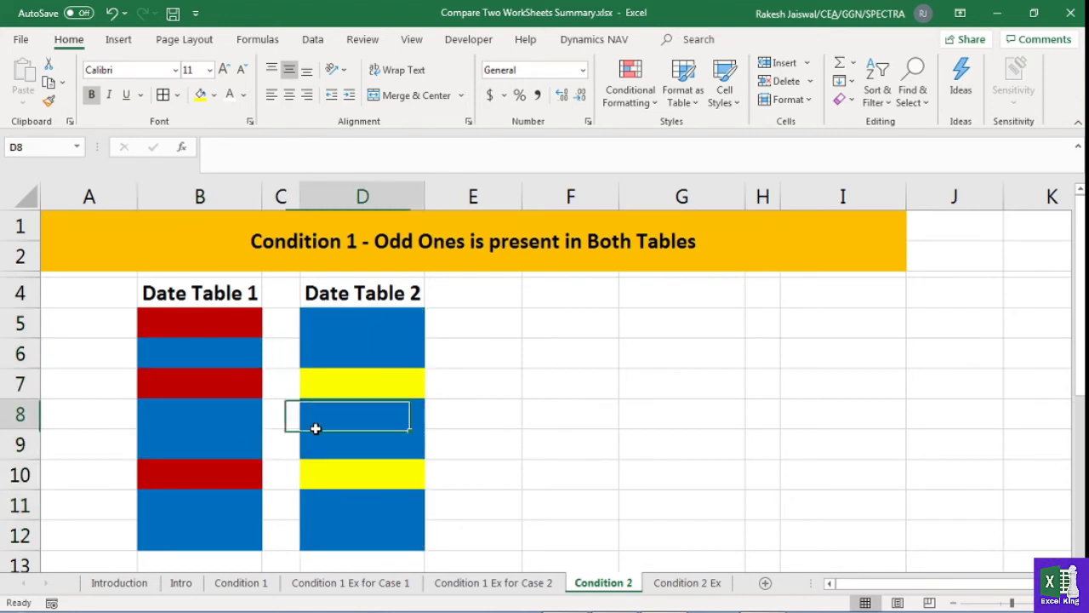
left_click(337, 324)
left_click(219, 527)
left_click(334, 512)
left_click(189, 515)
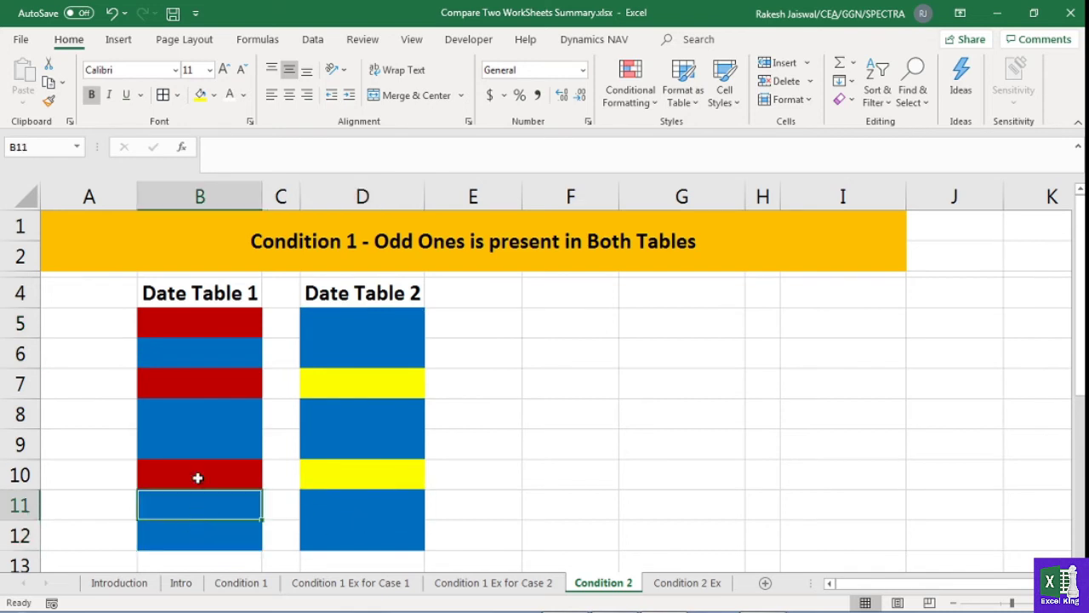
- Examine the red odd records in B5, B7 and B10 against the records of the second diagram table, including yellow D7
left_click(206, 325)
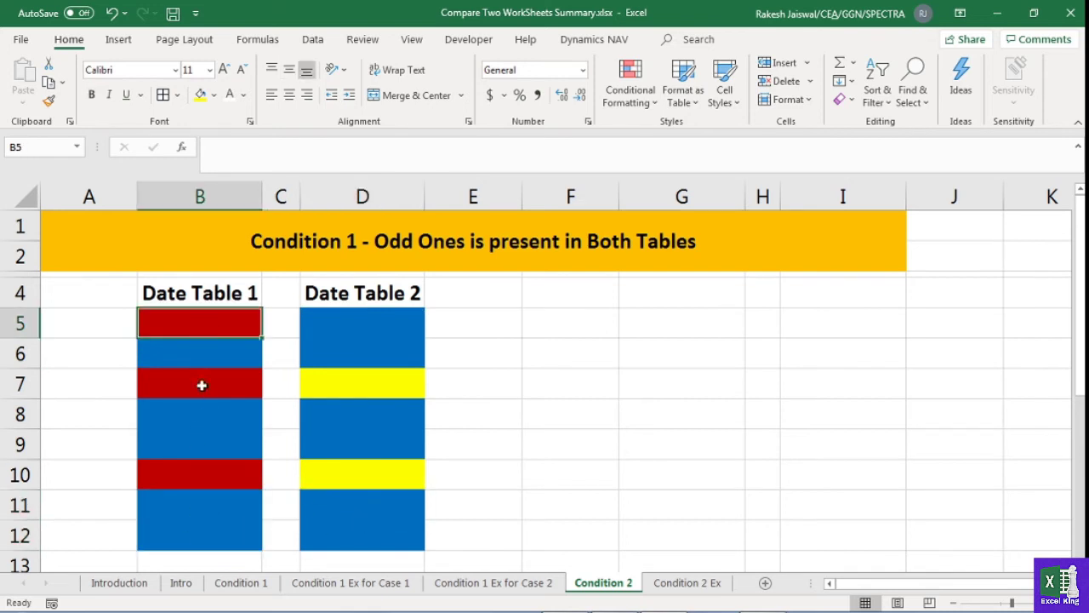
left_click(201, 385)
left_click(197, 474)
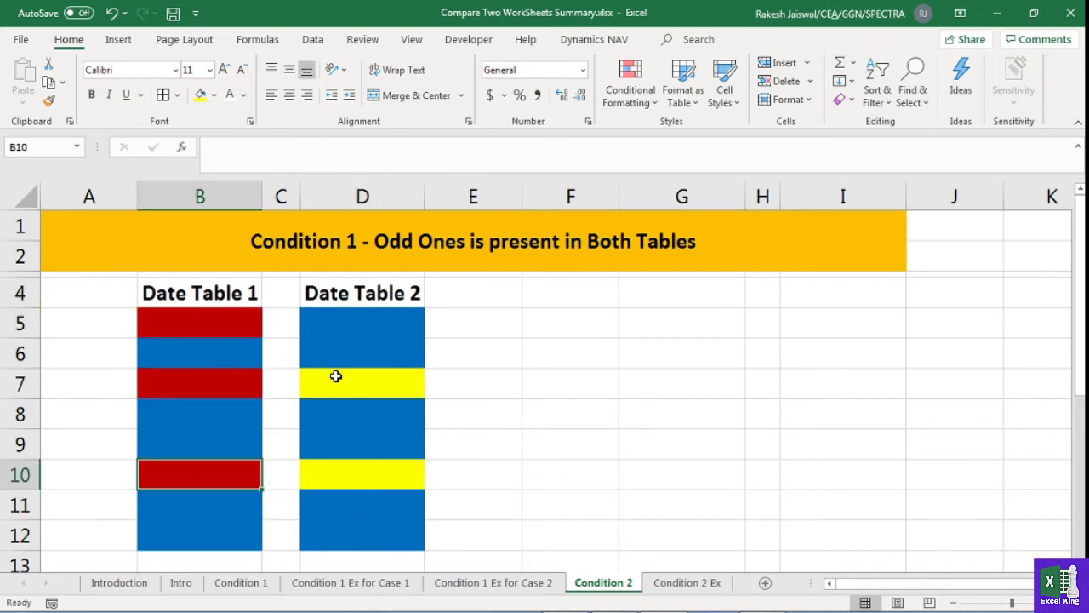
left_click(207, 320)
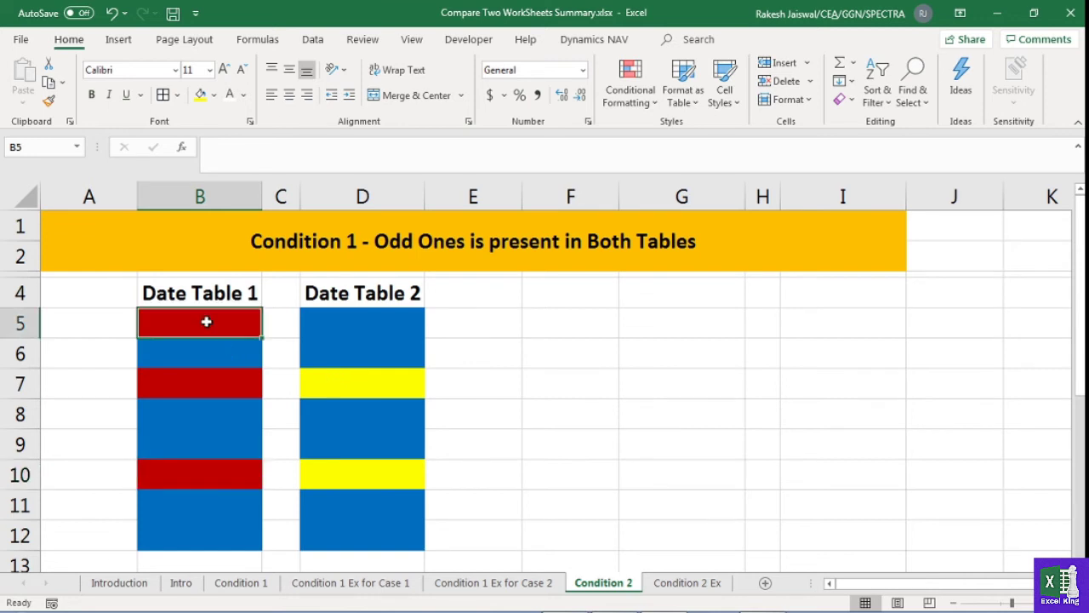
left_click(347, 320)
left_click(174, 320)
left_click(394, 328)
left_click(397, 387)
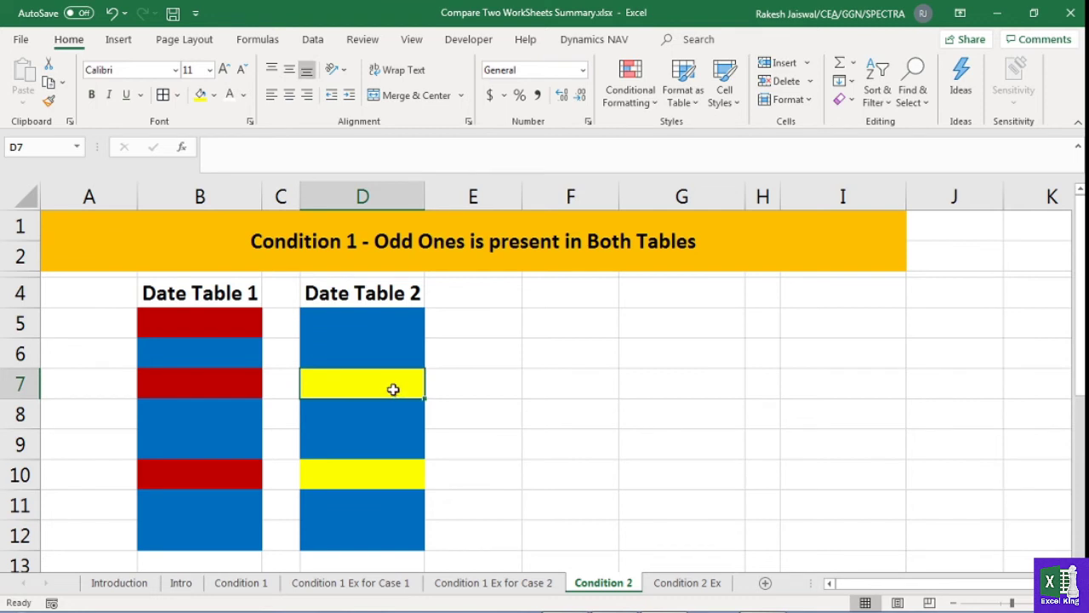
left_click(227, 322)
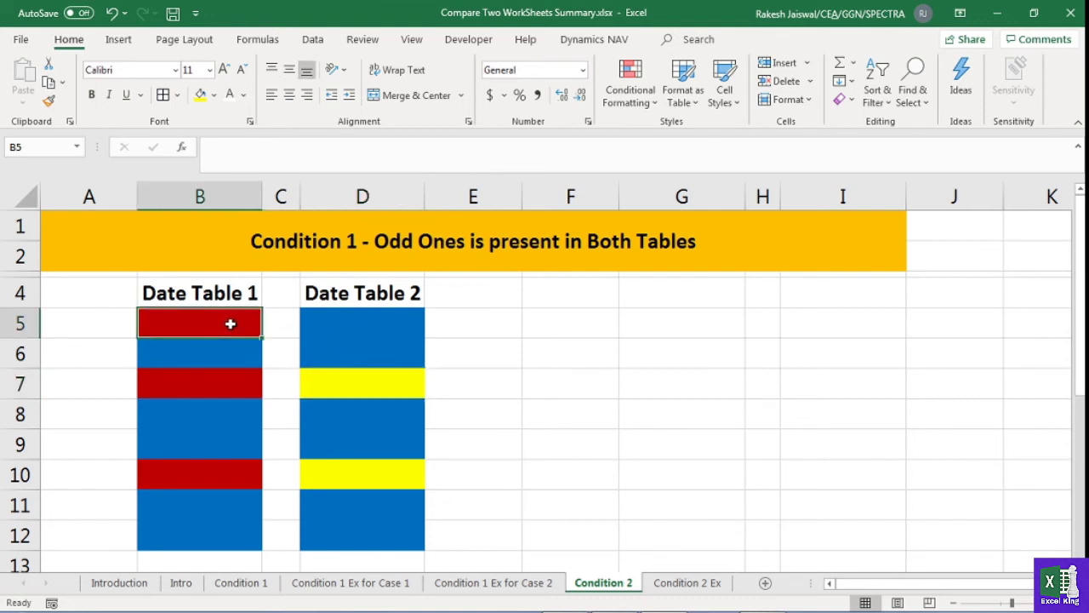
left_click(201, 382)
left_click(209, 471)
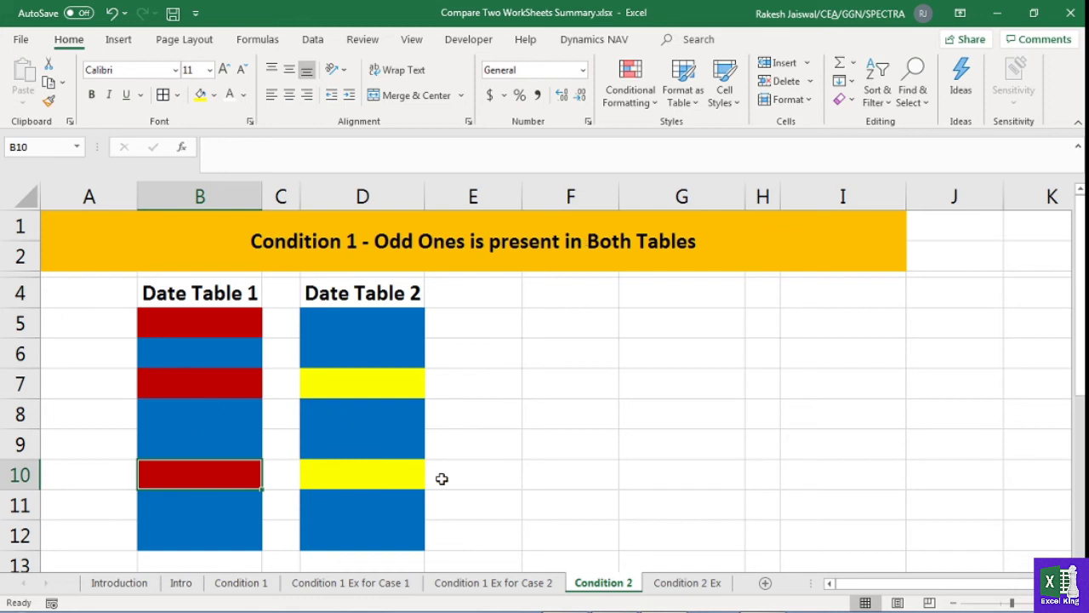
- On the Condition 2 Ex sheet, highlight the odd records of Data Table 1 in B5:C5 and B7:C7 with yellow fill
left_click(686, 583)
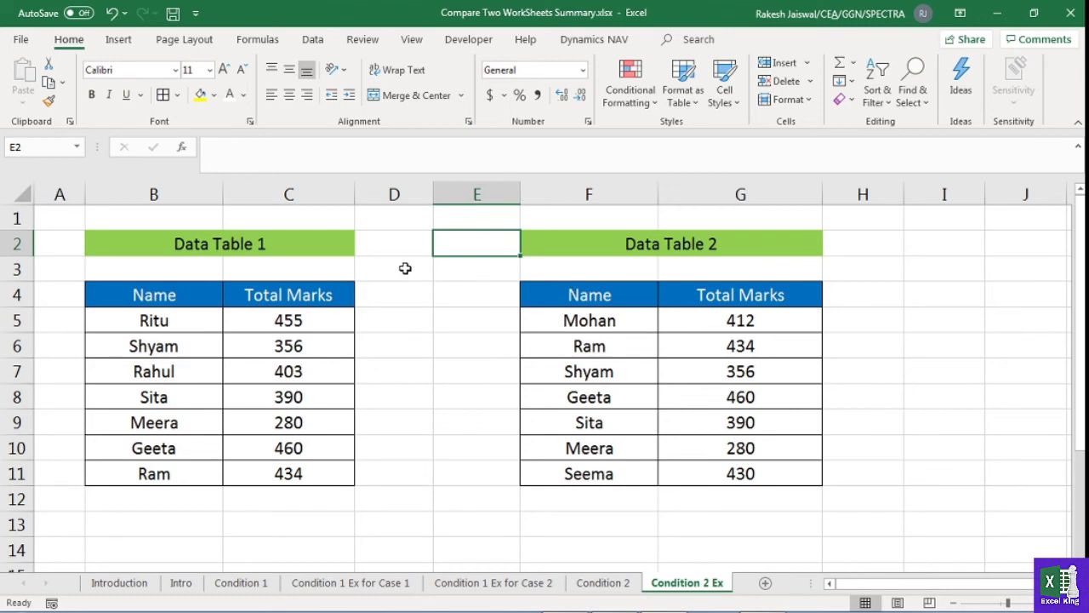
left_click(391, 245)
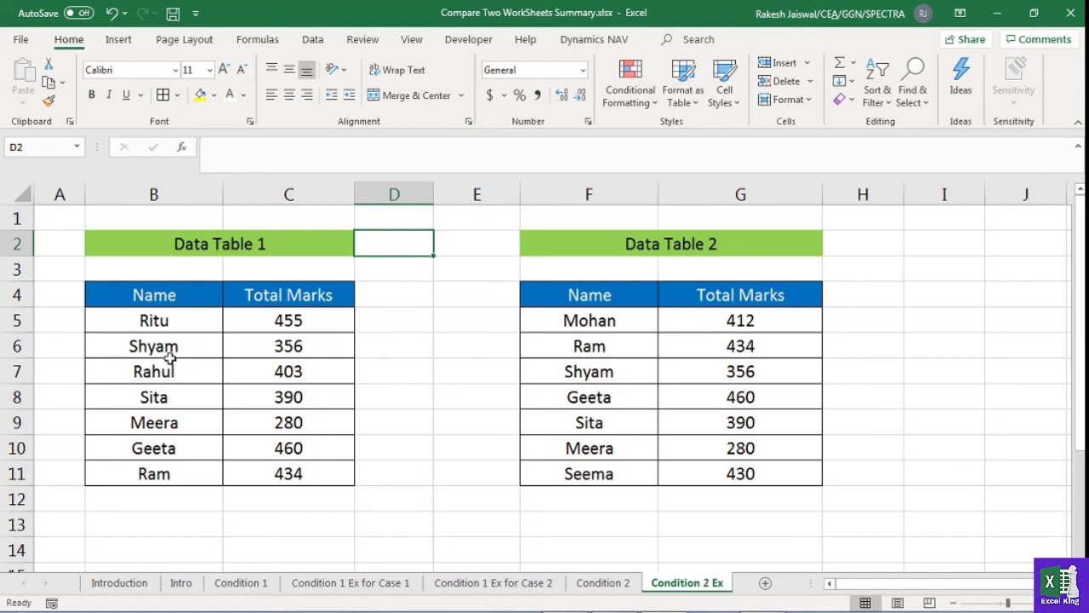
left_click(634, 321)
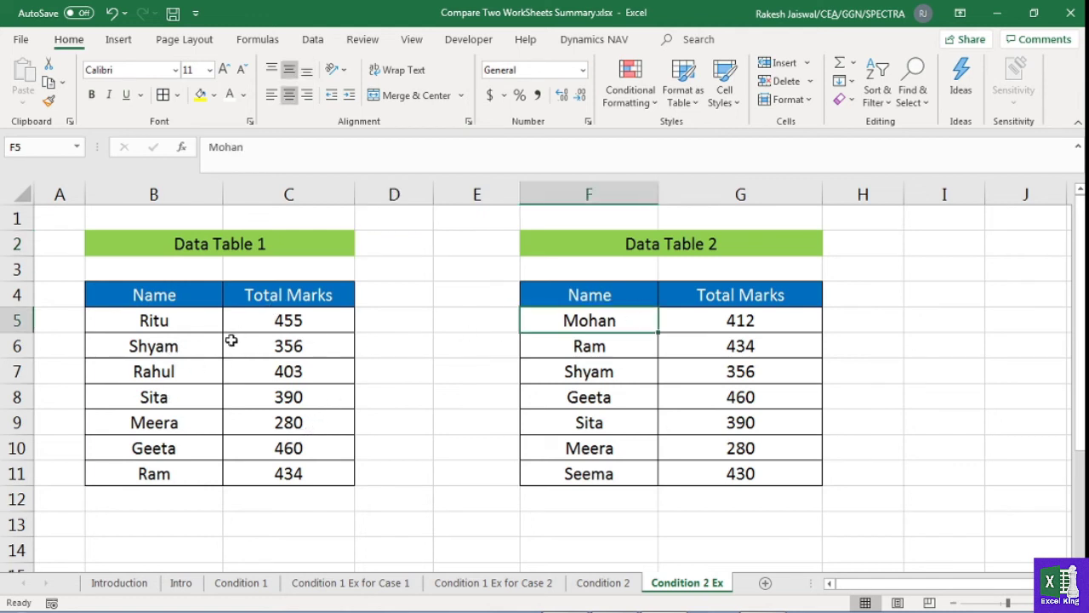
left_click(206, 325)
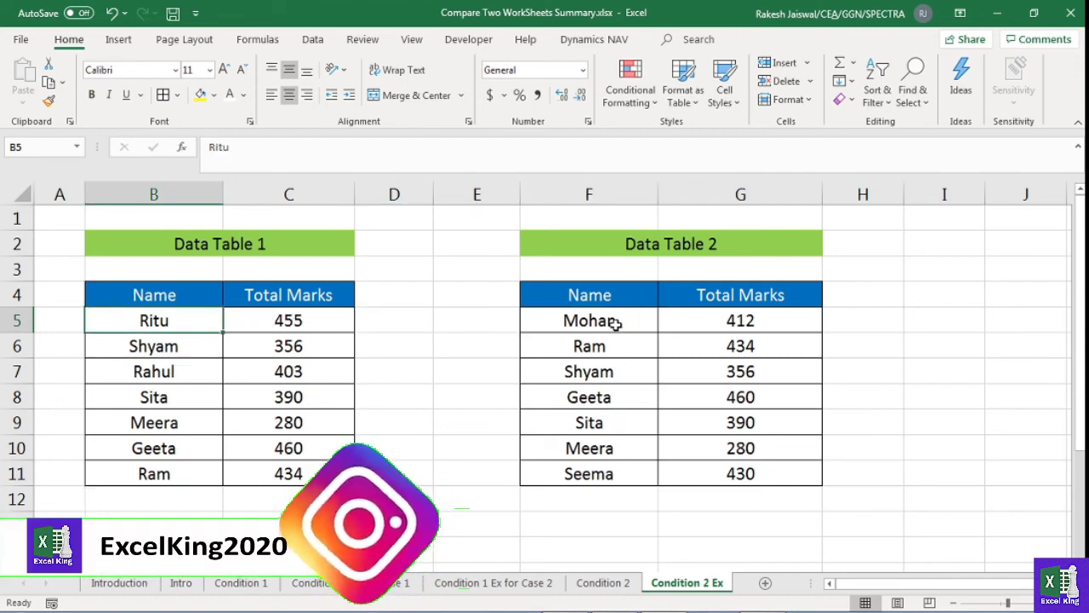
left_click_drag(211, 321, 290, 322)
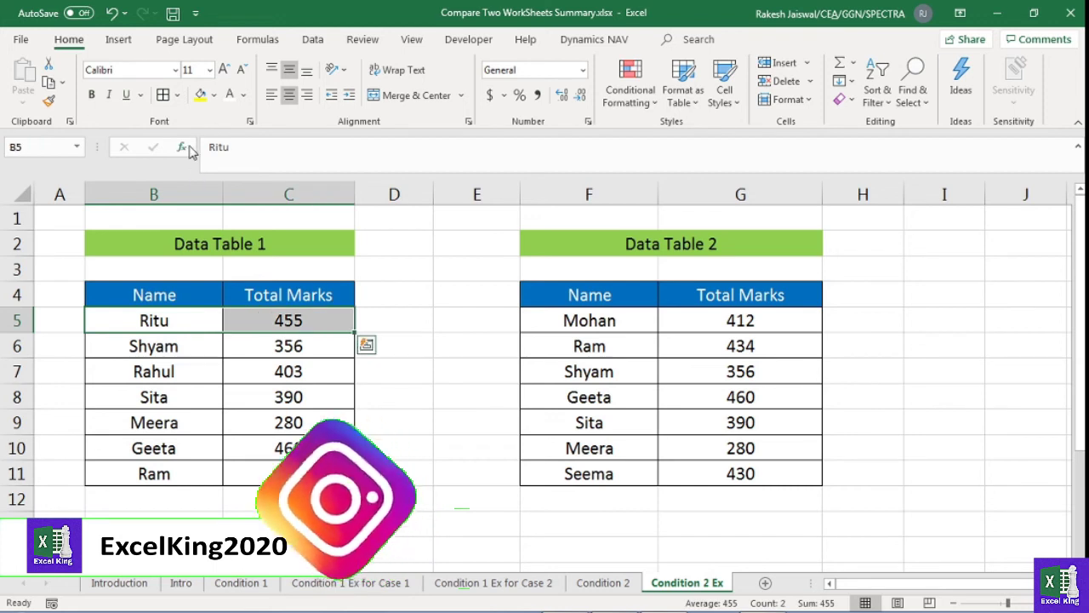
left_click(200, 94)
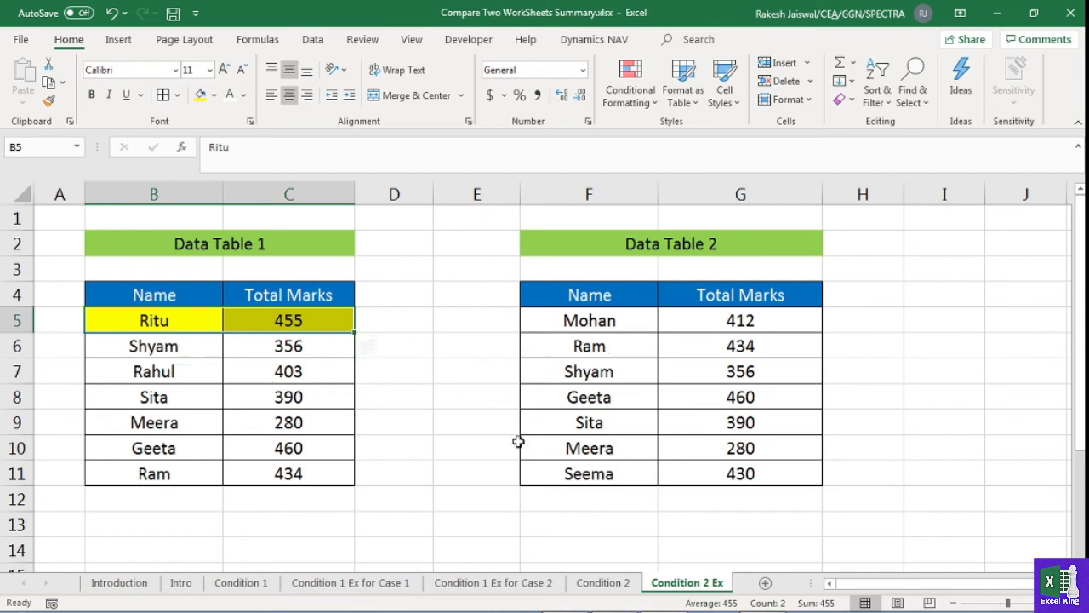
left_click_drag(212, 372, 304, 366)
left_click(201, 95)
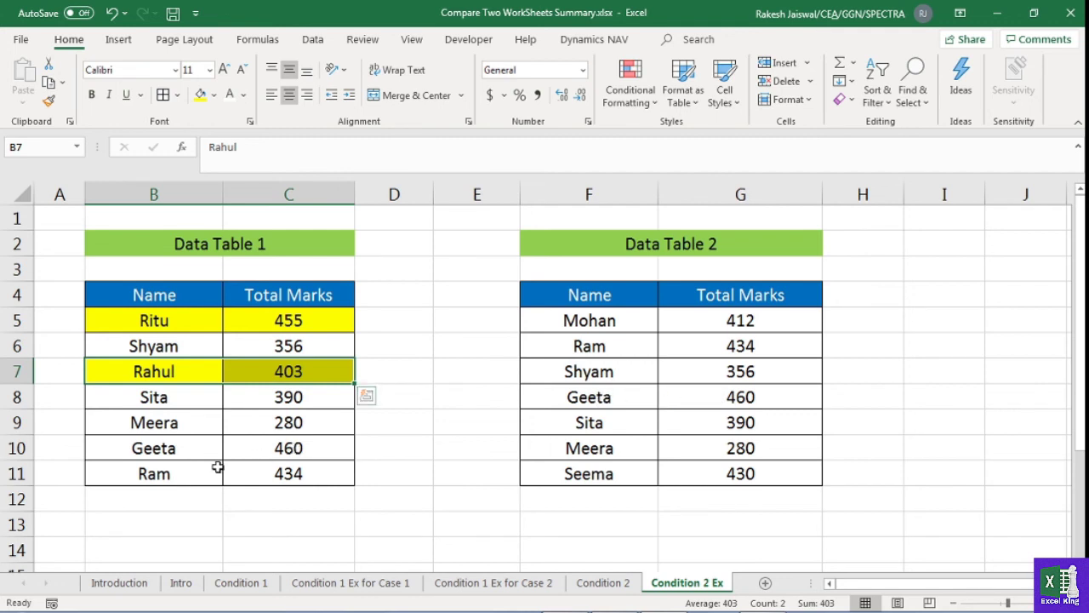
- Highlight the odd records of Data Table 2 in F5:G5 and F11:G11 with red fill
left_click(591, 320)
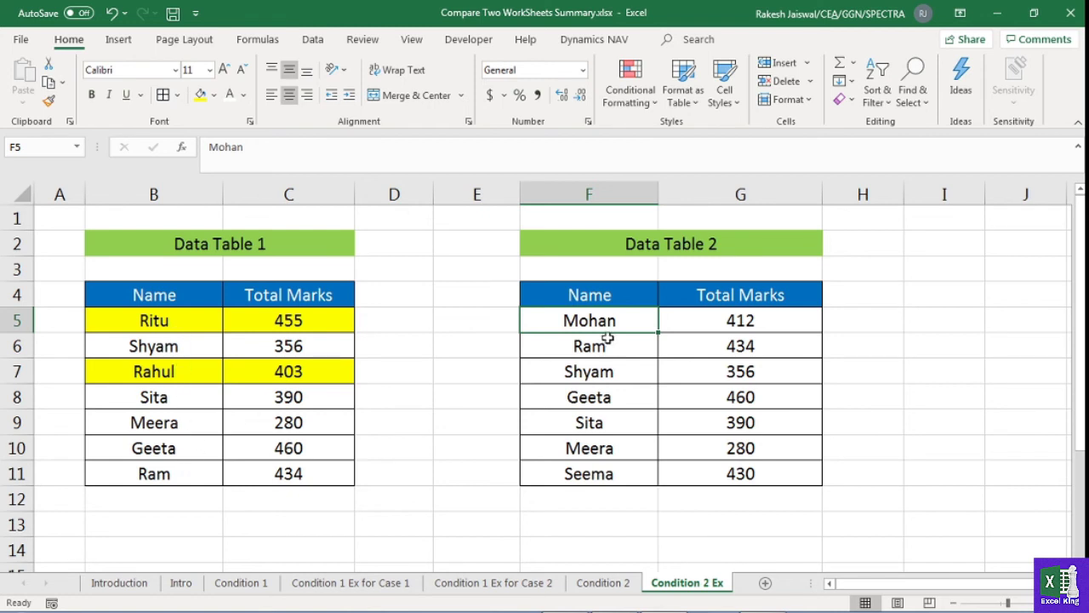
left_click_drag(605, 322, 711, 320)
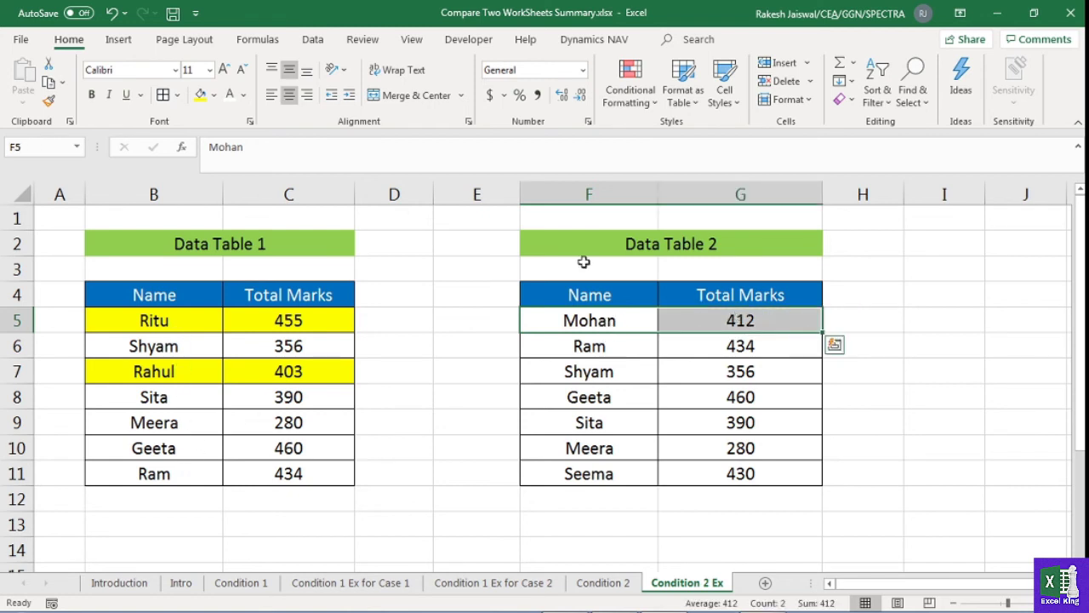
left_click(214, 94)
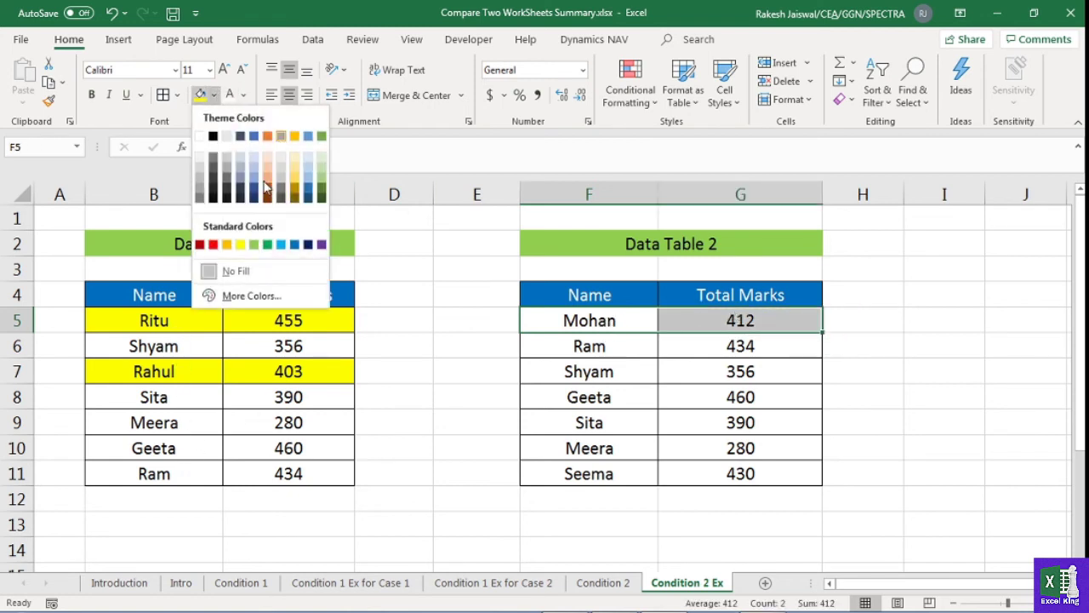
left_click(218, 246)
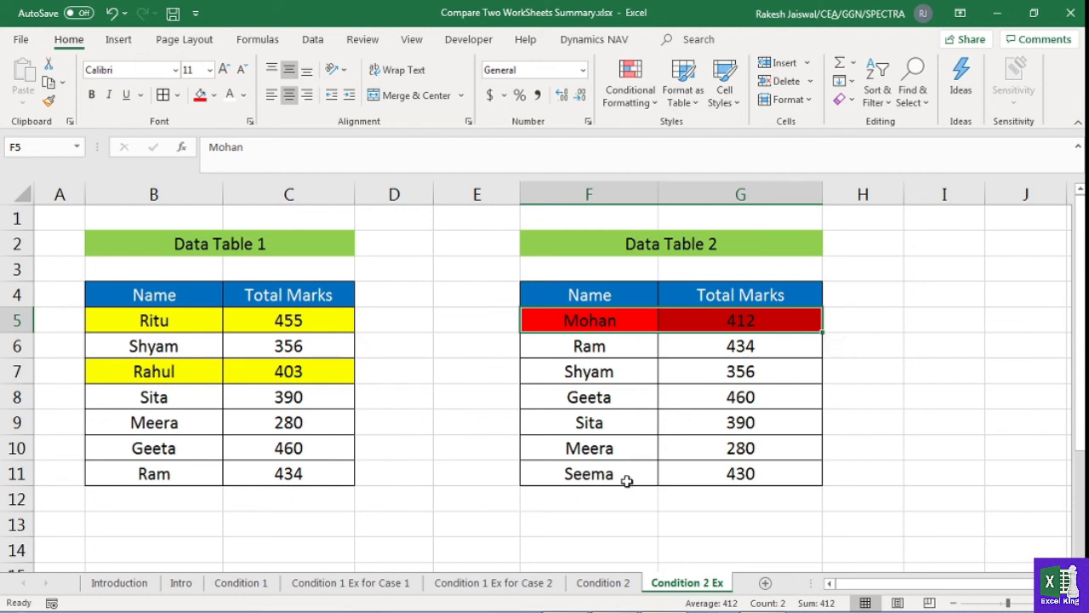
left_click_drag(627, 481, 740, 475)
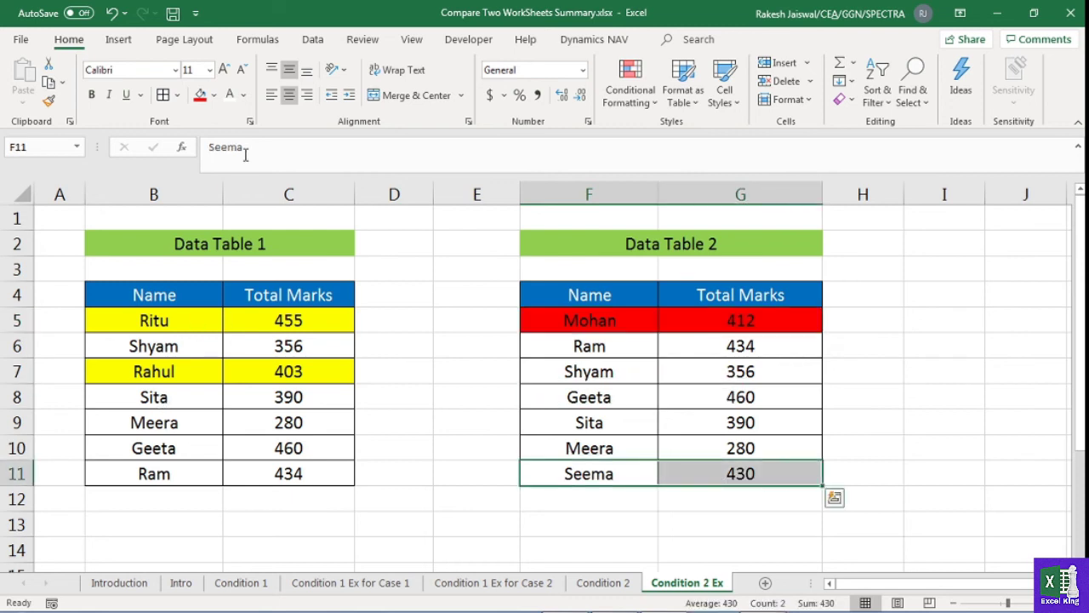
left_click(200, 94)
- Compare the yellow odd records of Data Table 1 with the red odd records of Data Table 2
left_click(589, 417)
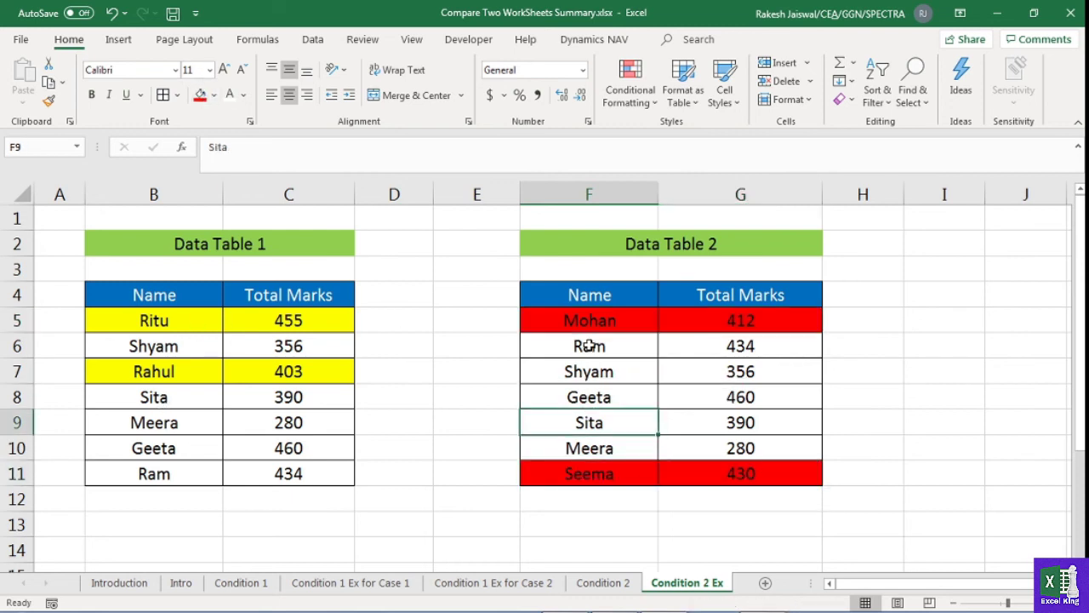
left_click(596, 315)
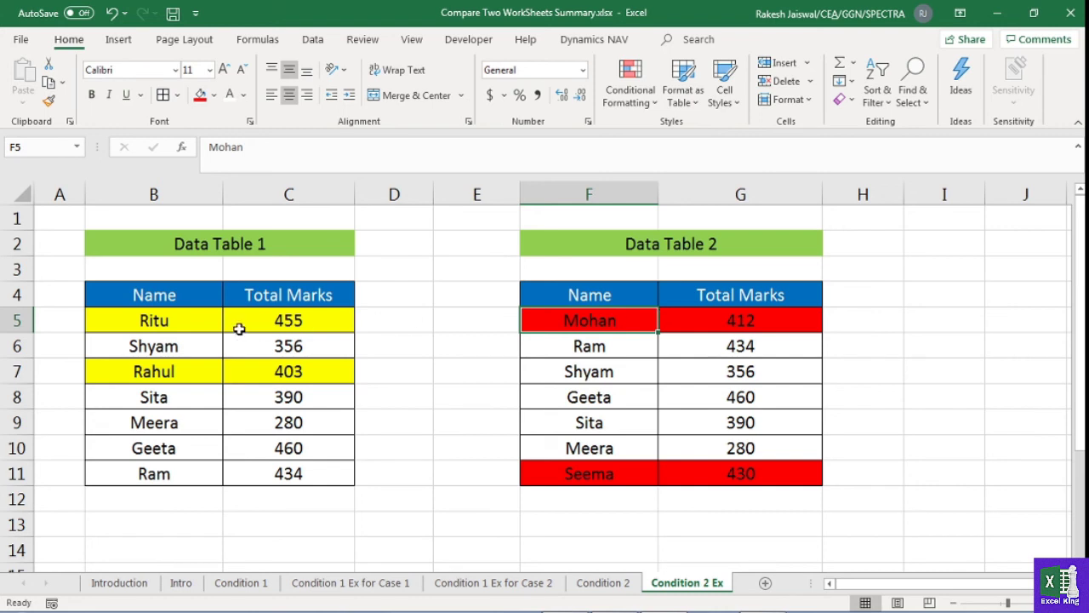
left_click(175, 319)
left_click(169, 375)
left_click(653, 388)
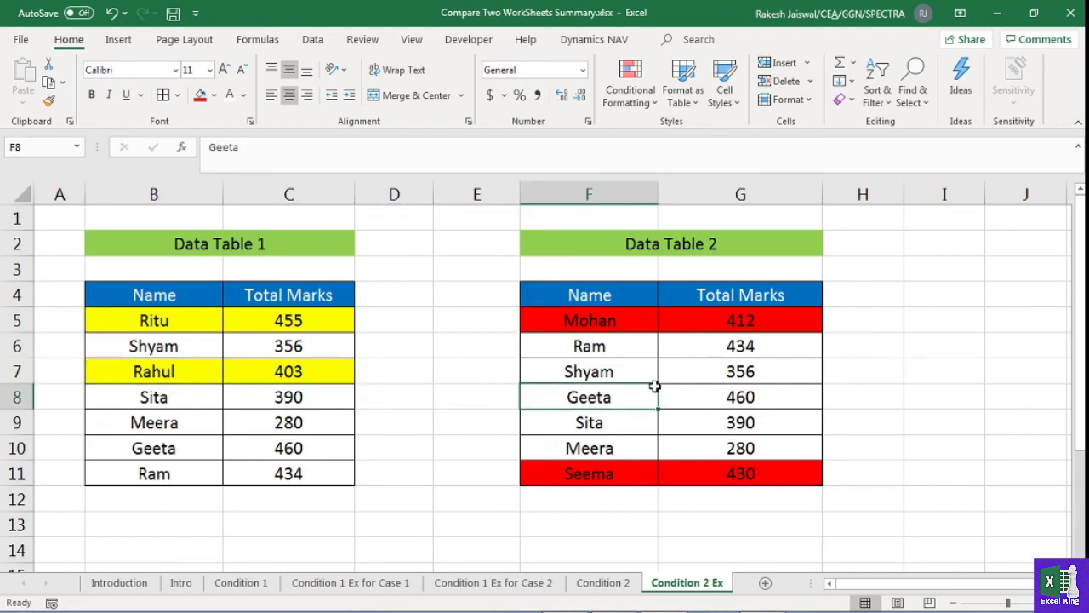
left_click(611, 320)
left_click(608, 470)
left_click(231, 369)
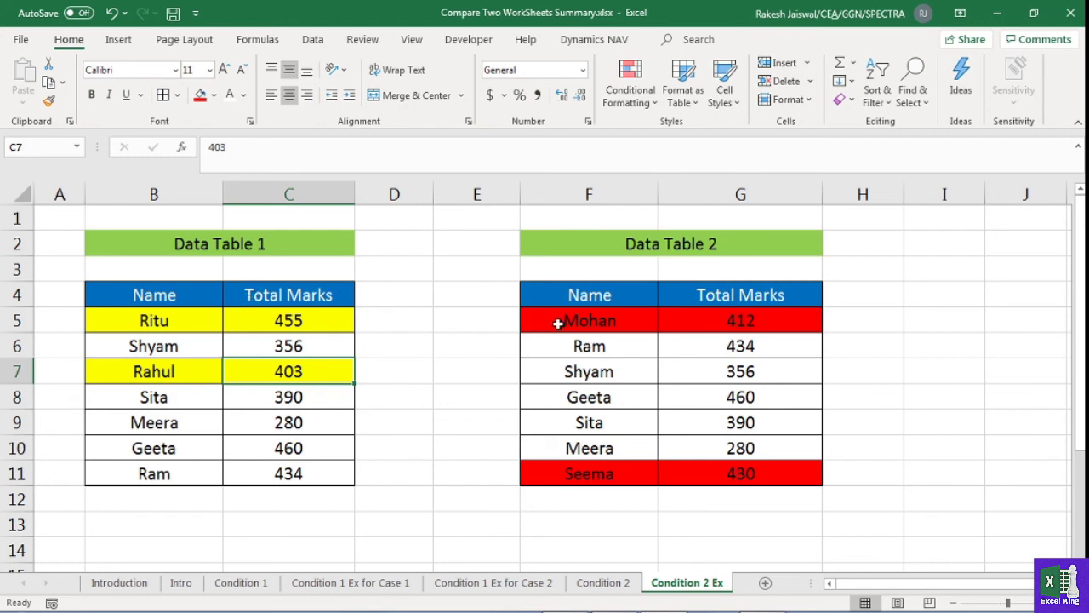
- Add the column header "Odd Ones" in D4 beside Data Table 1
left_click(396, 284)
type("Odd")
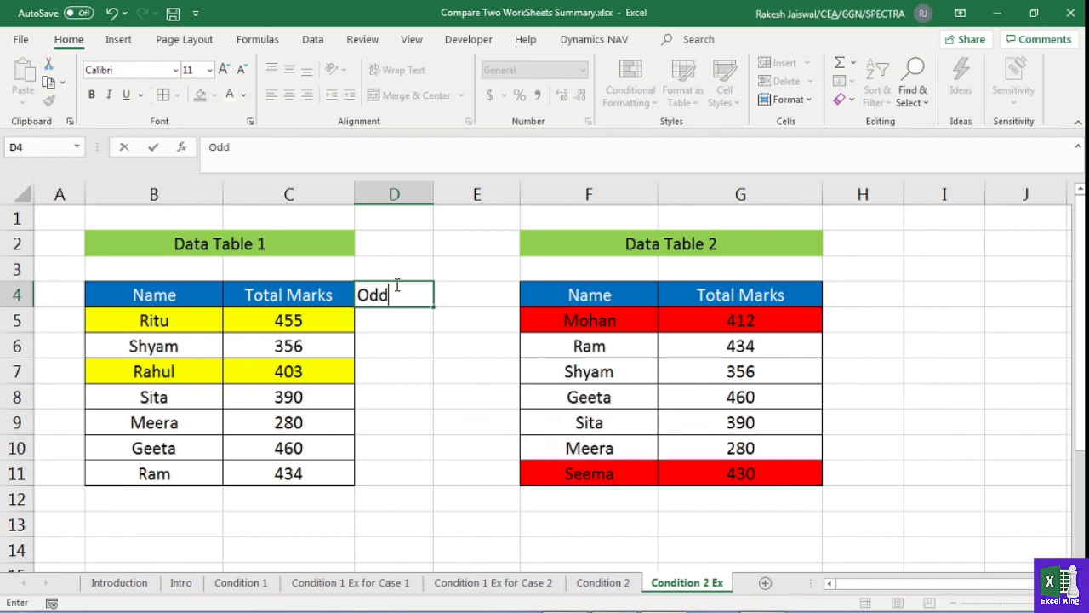
type("s on")
type("es")
key("Return")
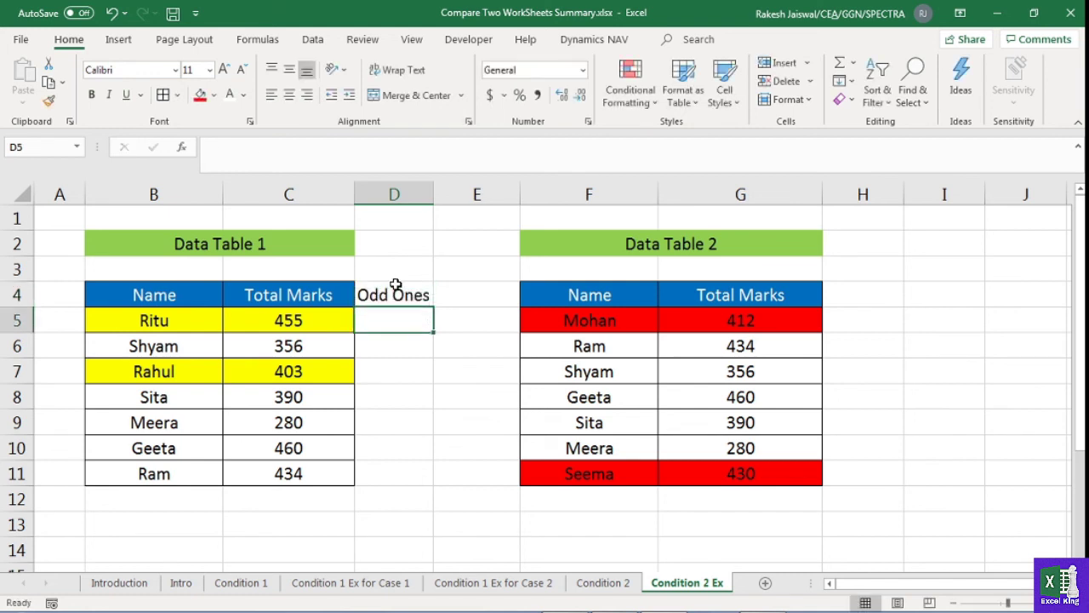
- Enter =VLOOKUP(B5,$F$4:$G$11,1,0) in D5 to look up the Data Table 1 name in Data Table 2
type("=vl")
key("Tab")
key("Left")
key("Left")
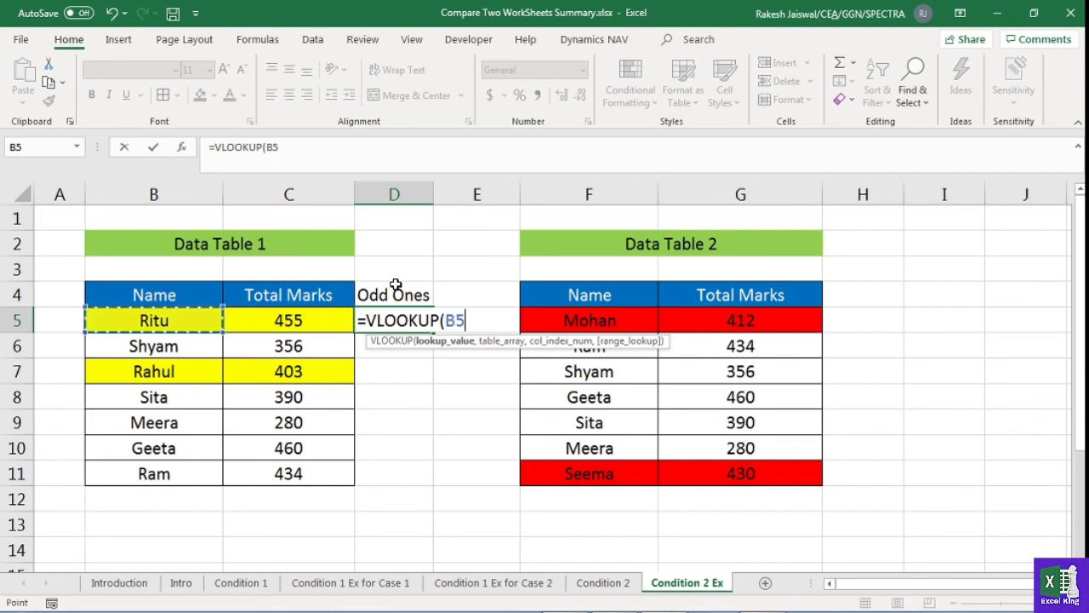
type(",")
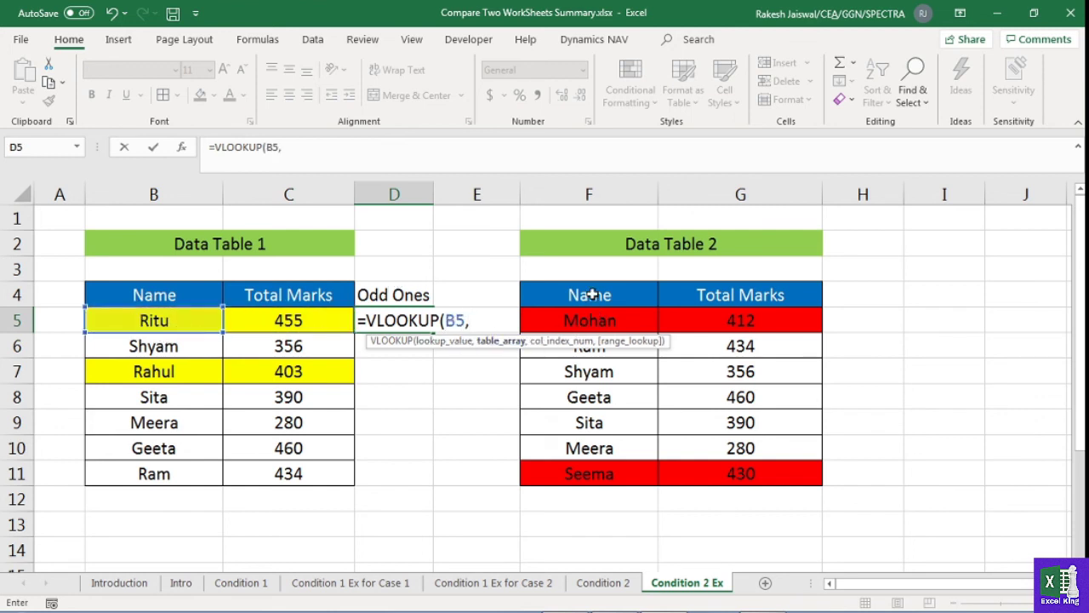
left_click_drag(589, 293, 789, 479)
key("F4")
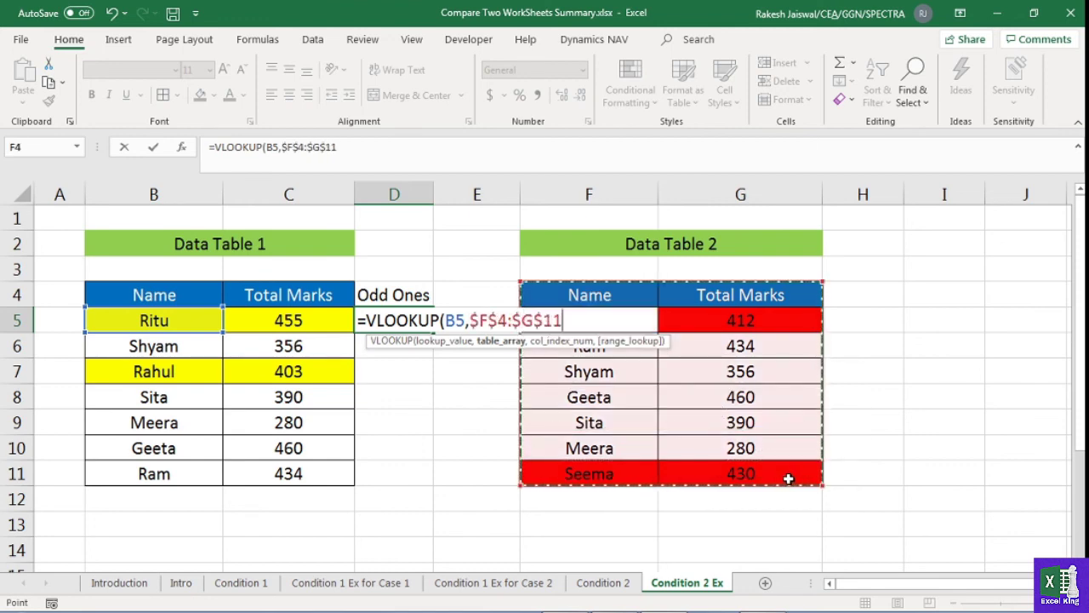
type(",")
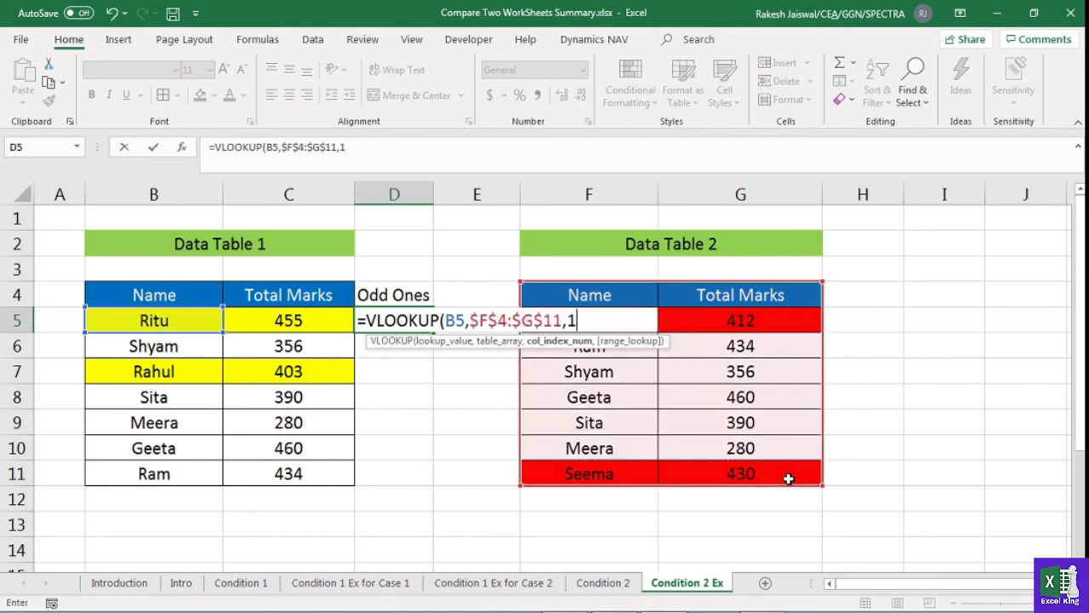
type("1,")
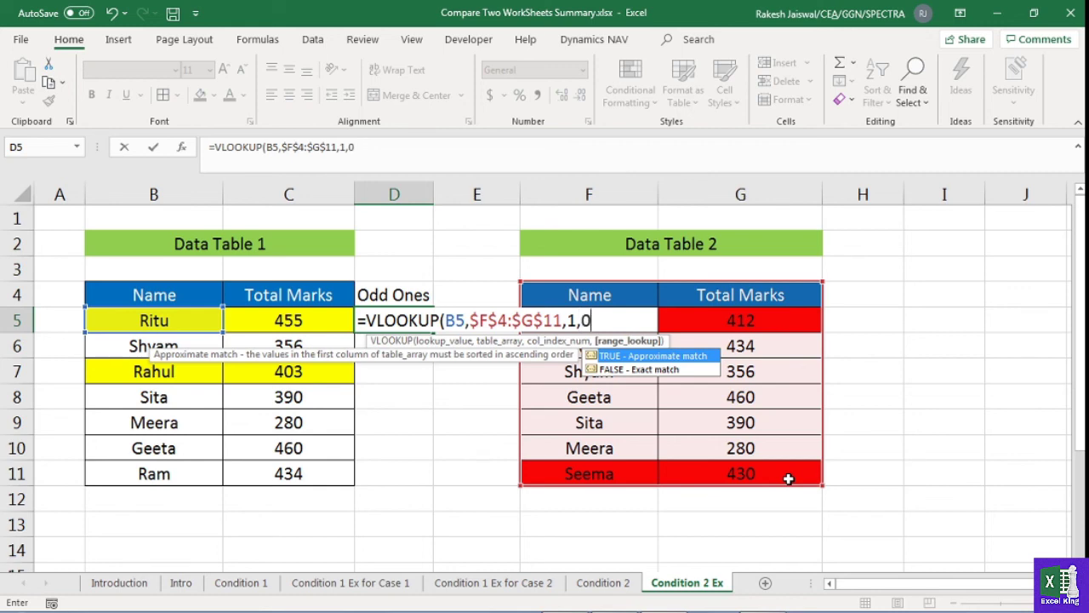
type("0")
key("Return")
- Copy the lookup formula from D5 down to D11
left_click(409, 316)
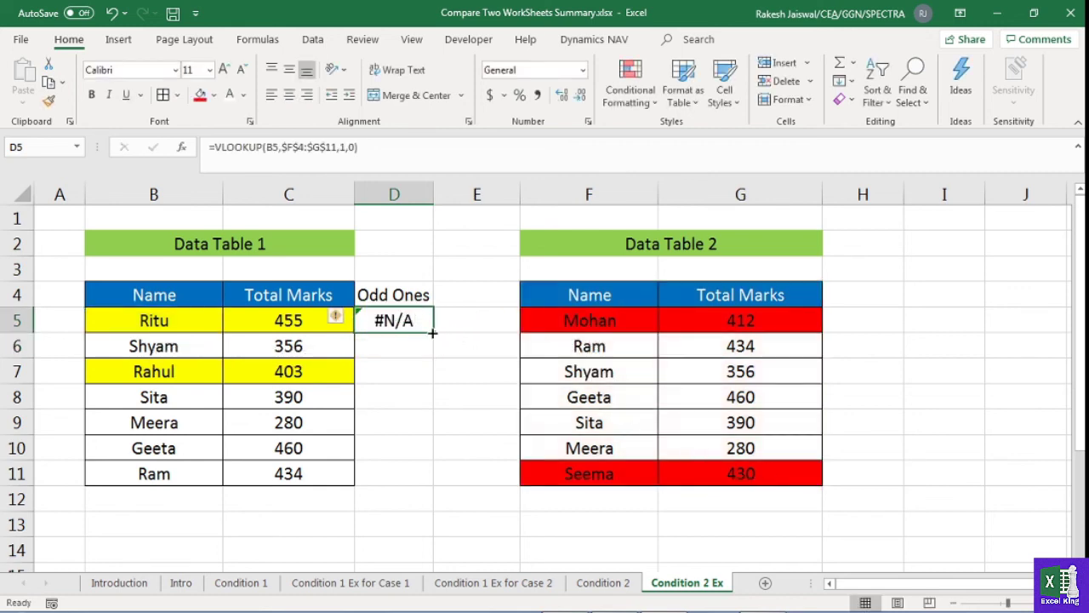
left_click_drag(432, 334, 436, 484)
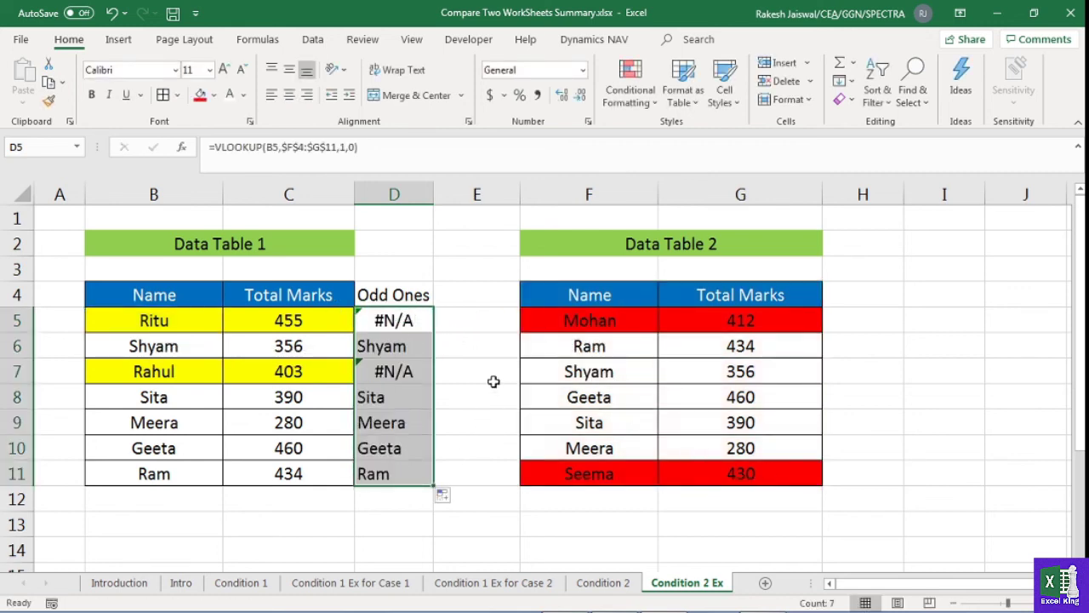
left_click(390, 321)
left_click(419, 374)
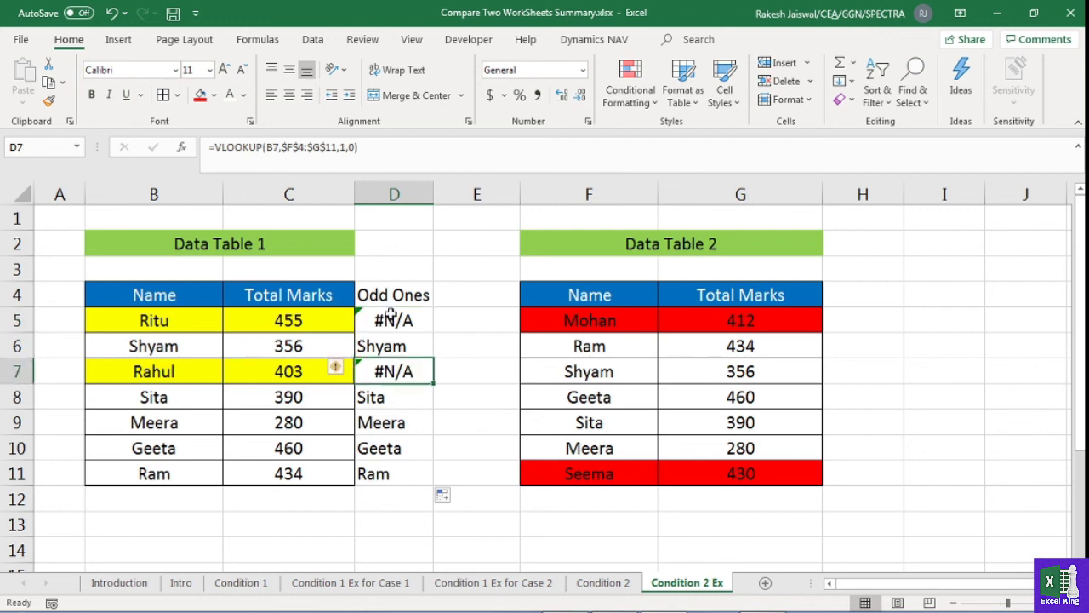
- Copy the "Odd Ones" header from D4 to H4 beside Data Table 2
left_click(864, 303)
left_click(419, 292)
key("ctrl+c")
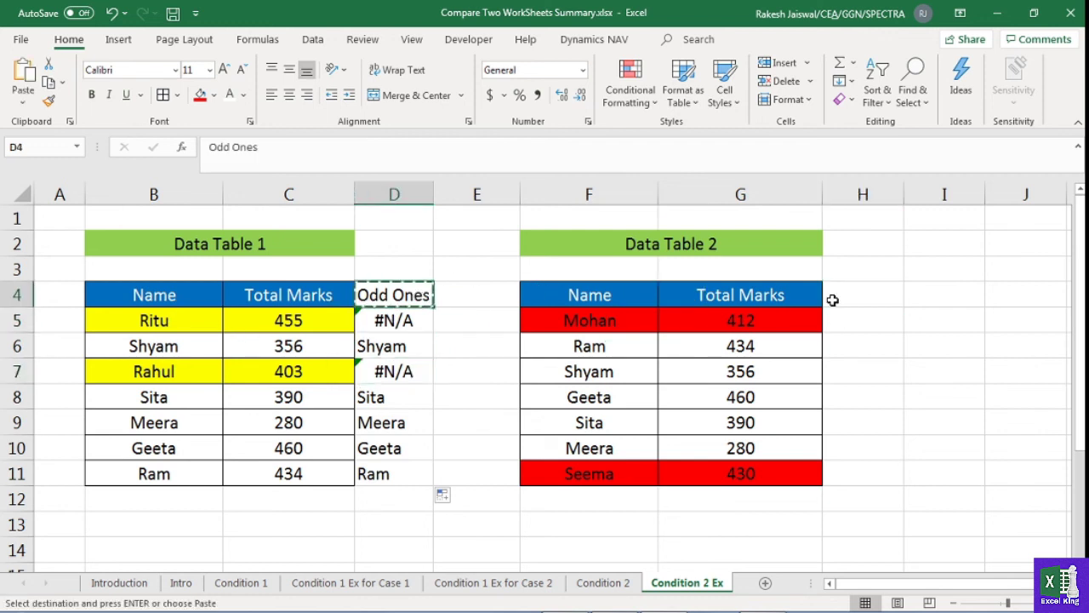
left_click(868, 299)
key("ctrl+v")
- Begin a VLOOKUP formula in H5 with lookup value F5 and the Data Table 1 range B4:C11
left_click(868, 316)
double_click(876, 321)
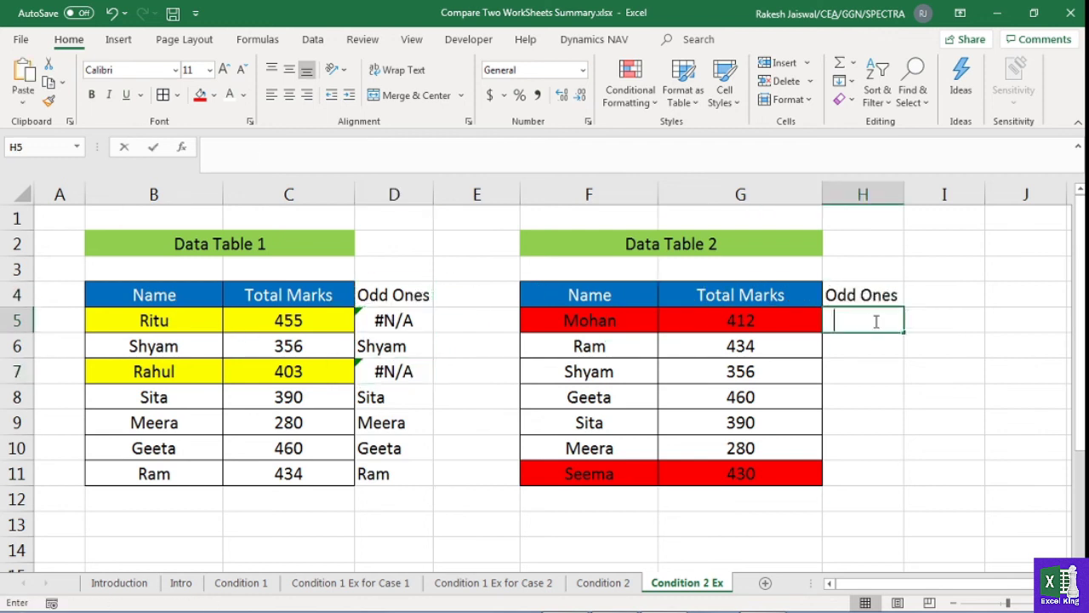
type("=VLOOKUP(")
key("Left")
key("Left")
type(",")
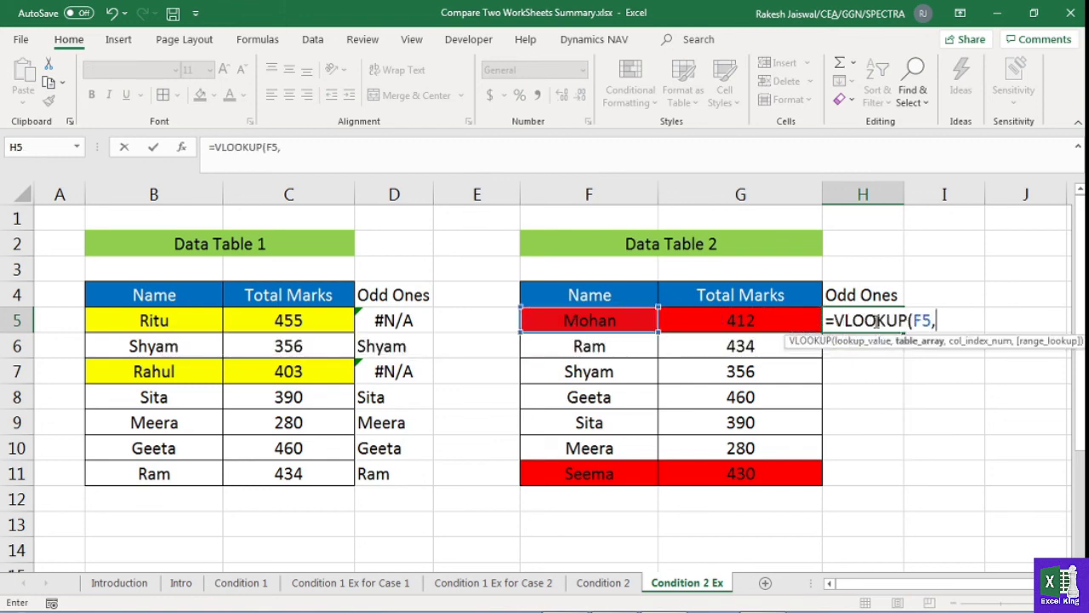
left_click_drag(198, 297, 321, 478)
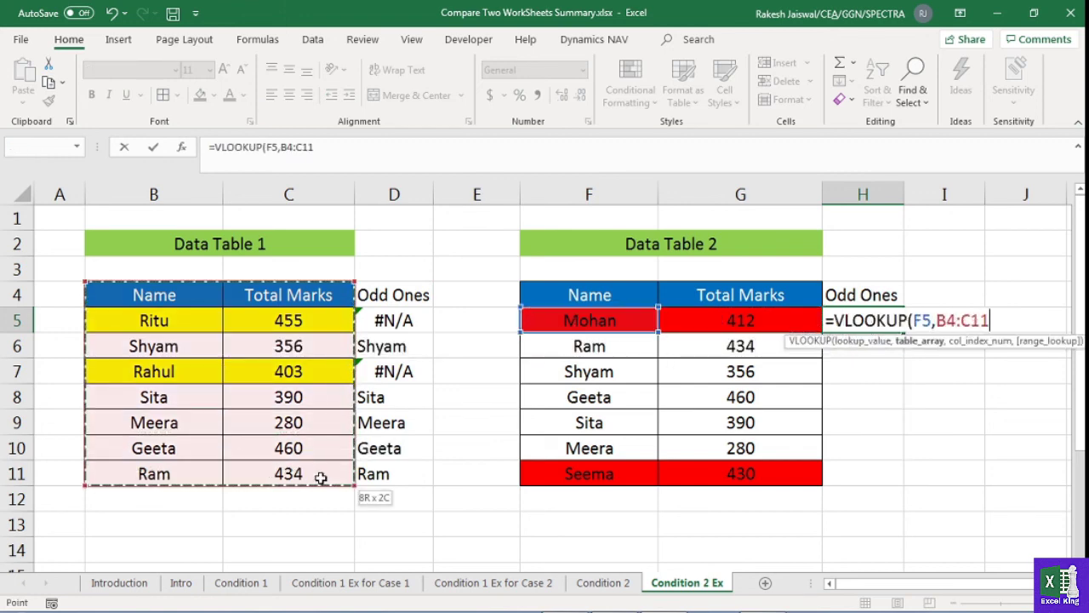
type(",")
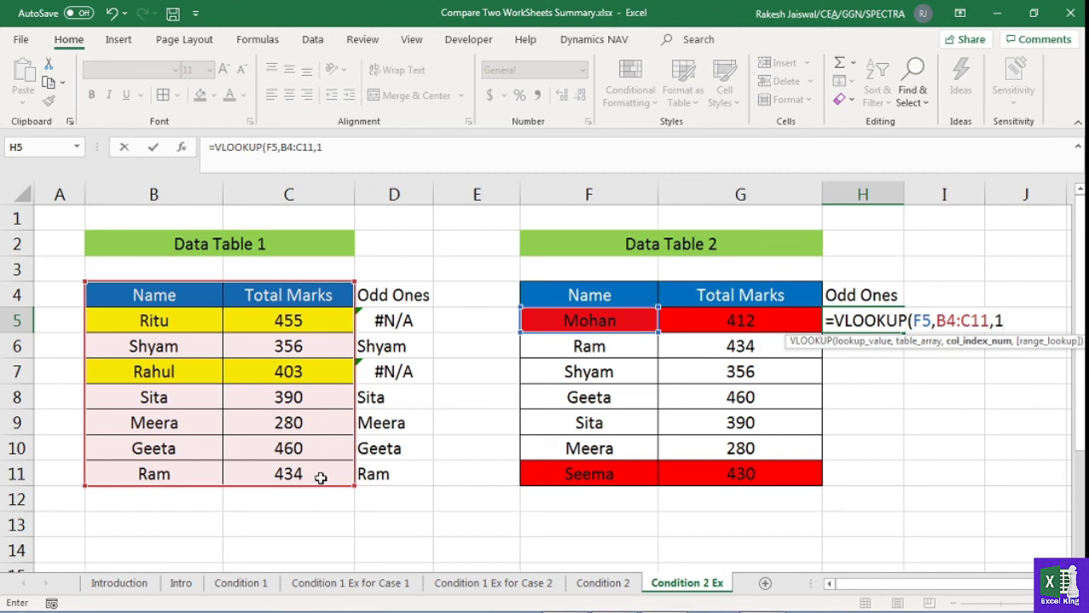
- Make the H5 lookup range absolute as $B$4:$C$11 and complete the formula with column index 1 and match type 0
key("BackSpace")
key("Return")
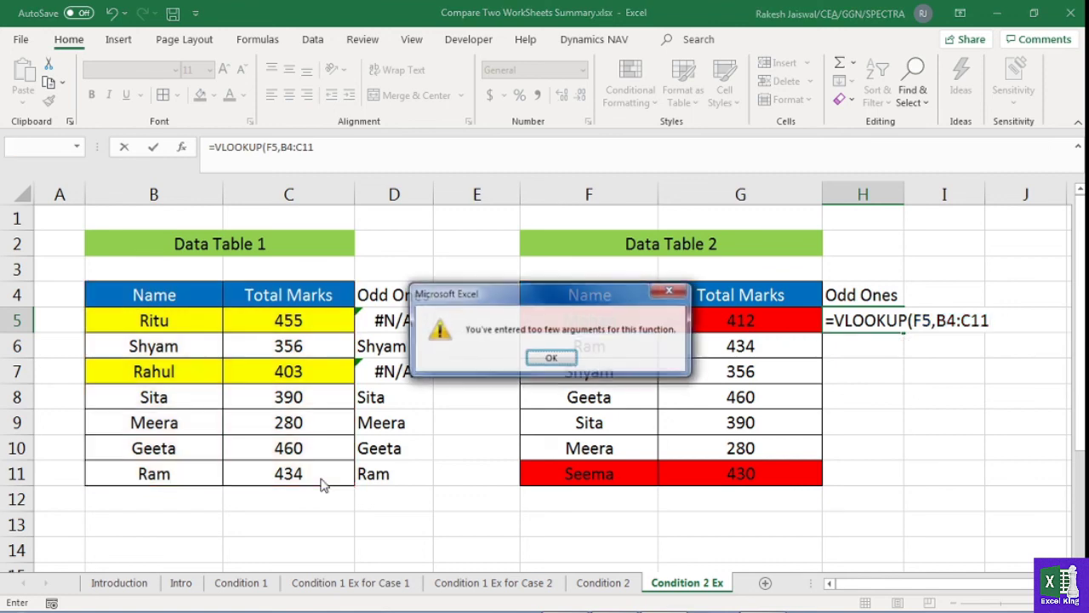
key("Return")
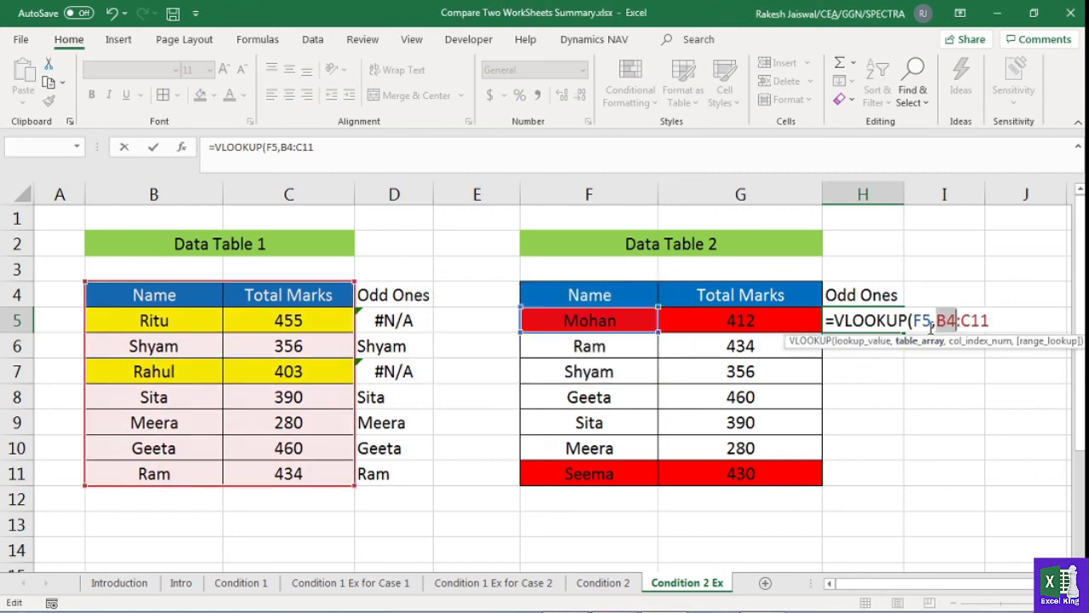
left_click(937, 320)
left_click_drag(937, 320, 998, 321)
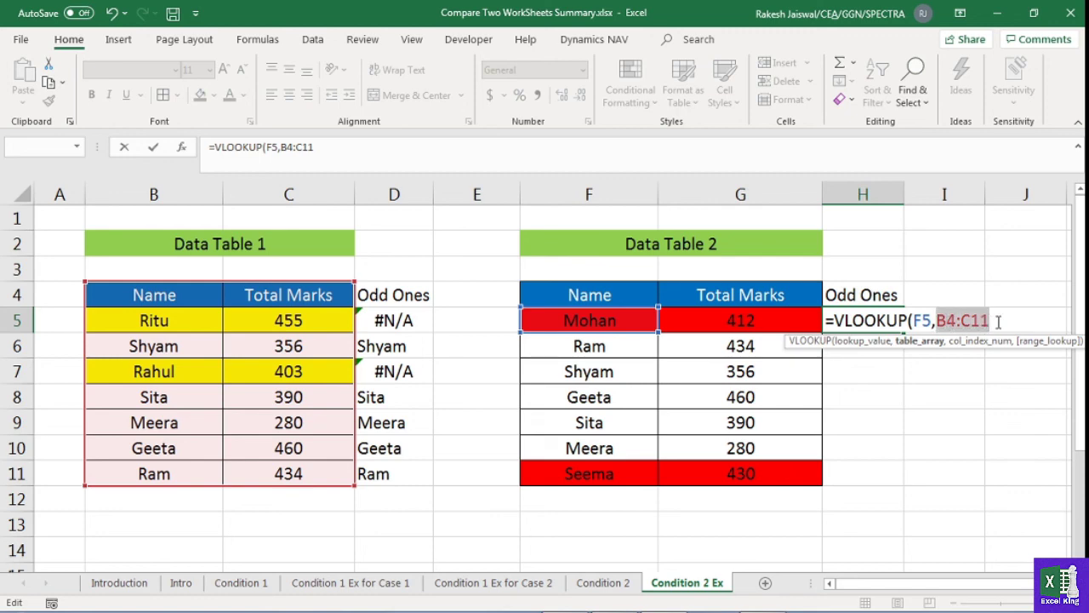
key("F4")
left_click(1035, 319)
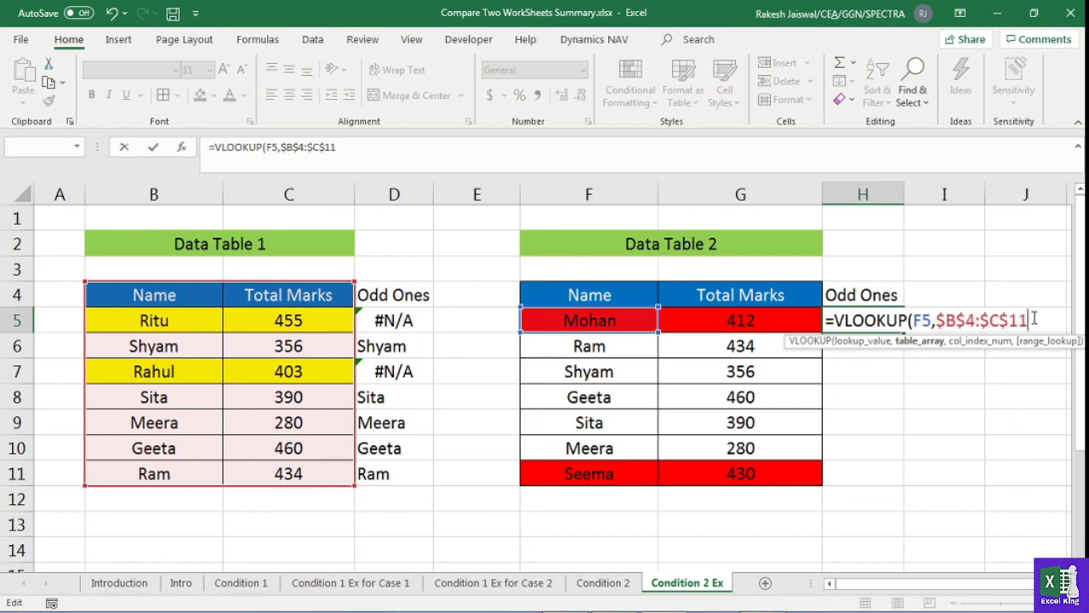
type(",1,0")
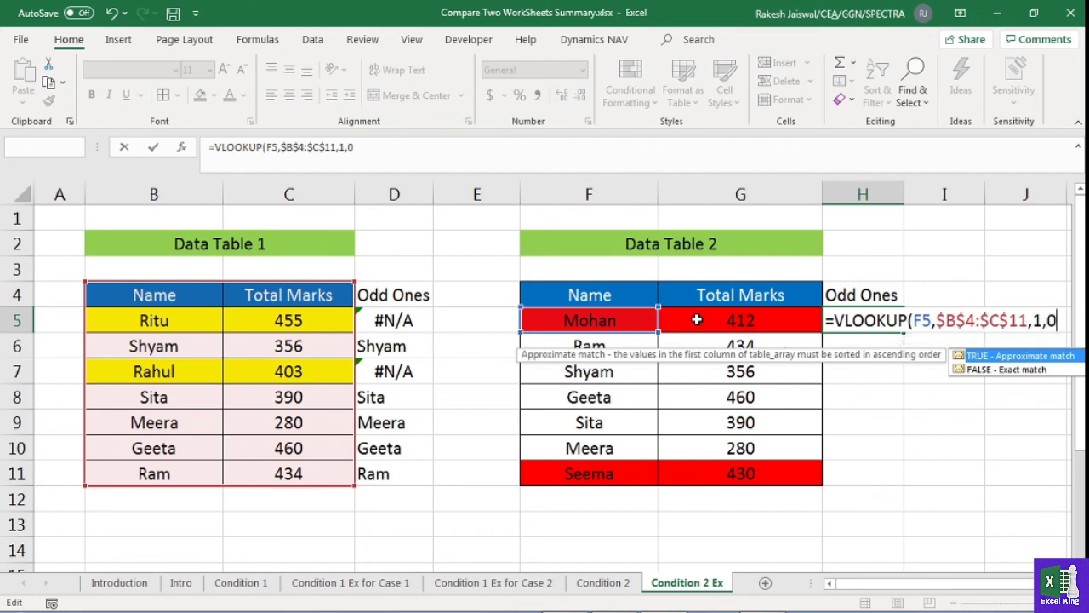
key("Return")
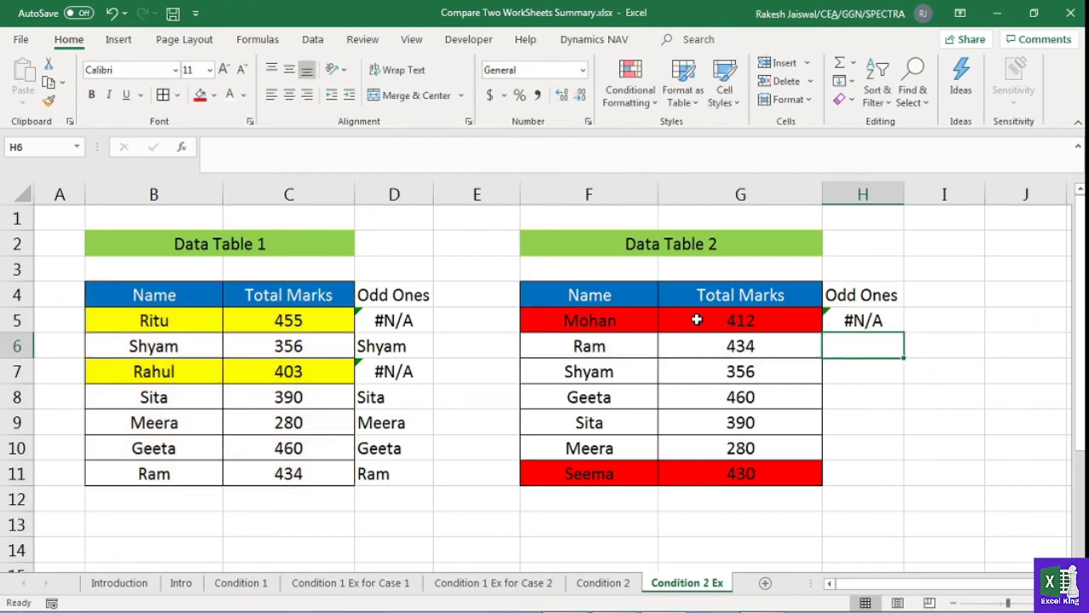
- Copy the lookup formula from H5 down to H11
left_click(887, 321)
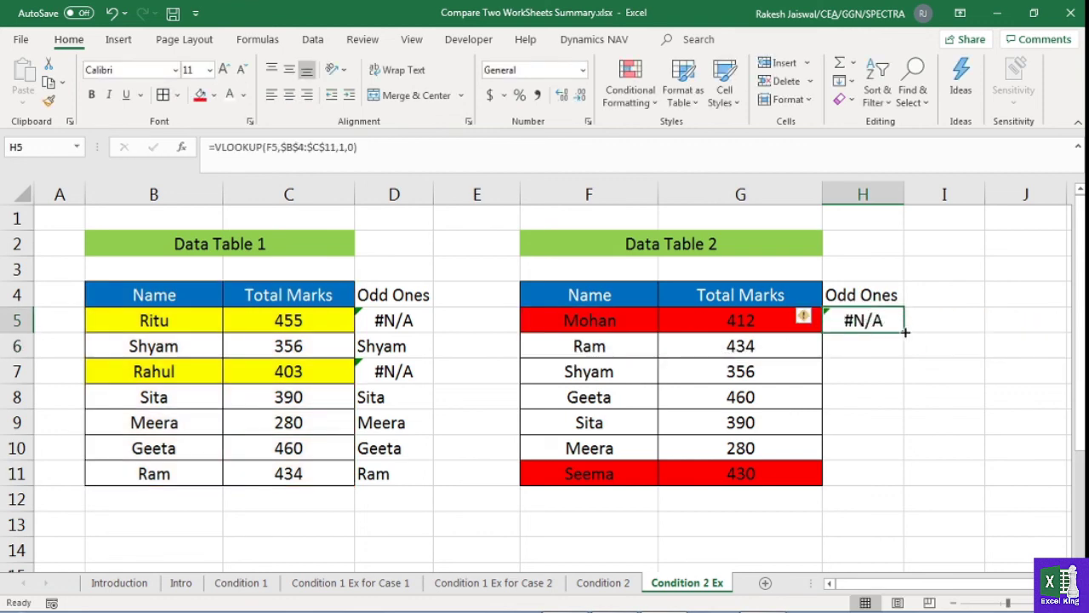
left_click_drag(905, 332, 907, 485)
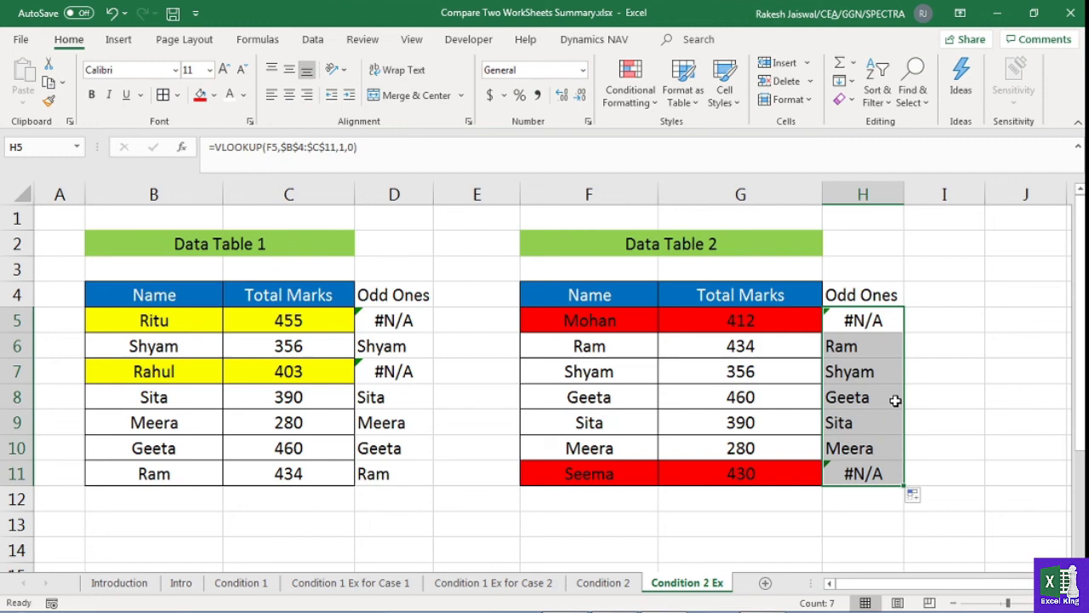
left_click(877, 320)
left_click(864, 473)
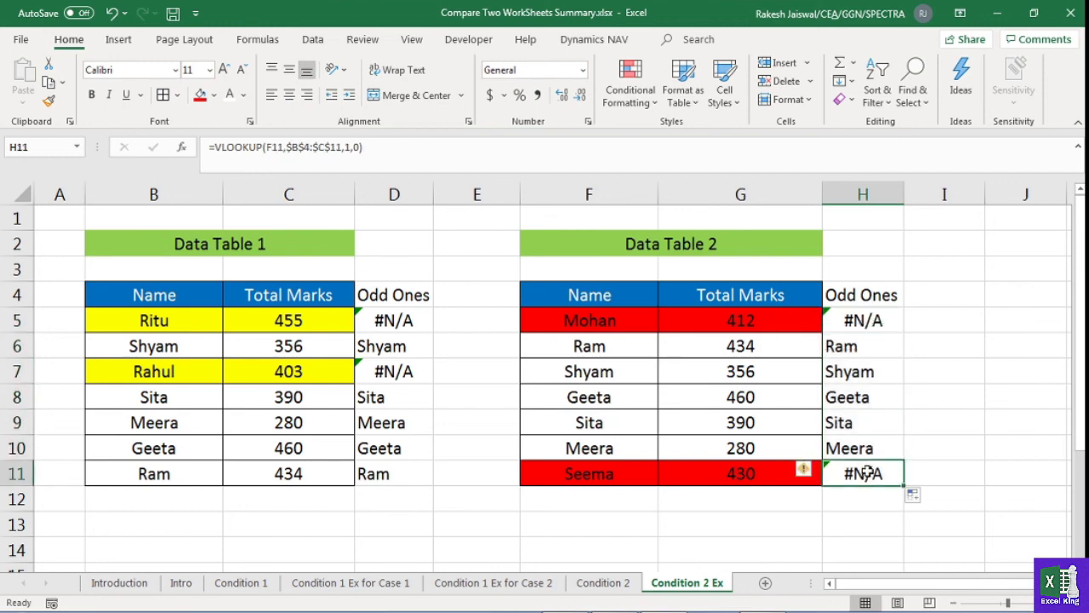
left_click(400, 323)
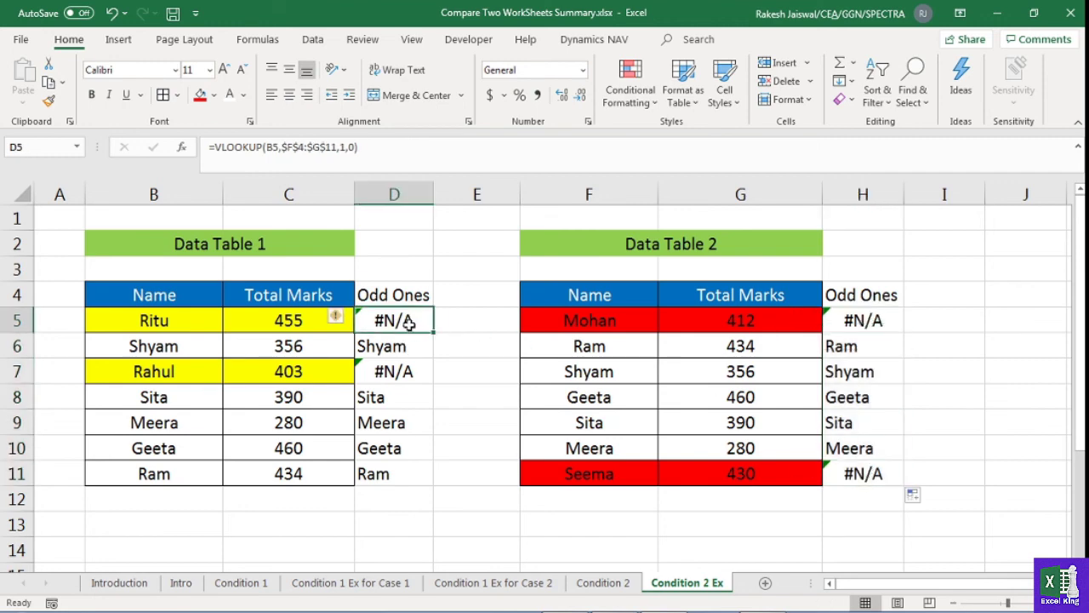
left_click_drag(177, 296, 414, 477)
left_click(404, 318)
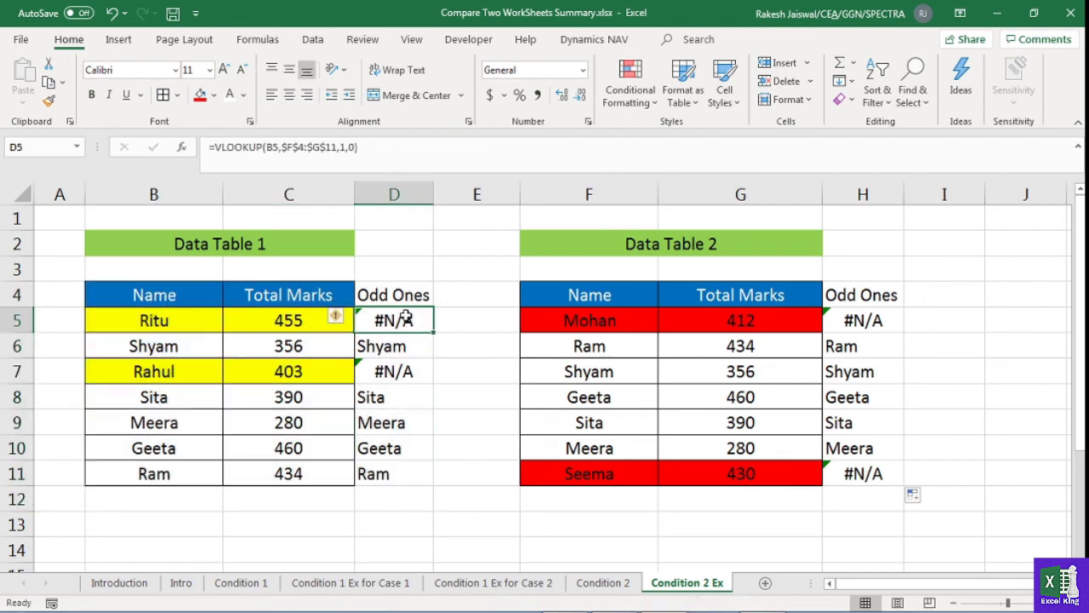
- Compare the Odd Ones lookup results in columns D and H with the highlighted rows of Data Table 1 and Data Table 2
left_click(386, 369)
left_click_drag(202, 326, 396, 321)
left_click_drag(326, 372, 396, 372)
left_click(892, 324)
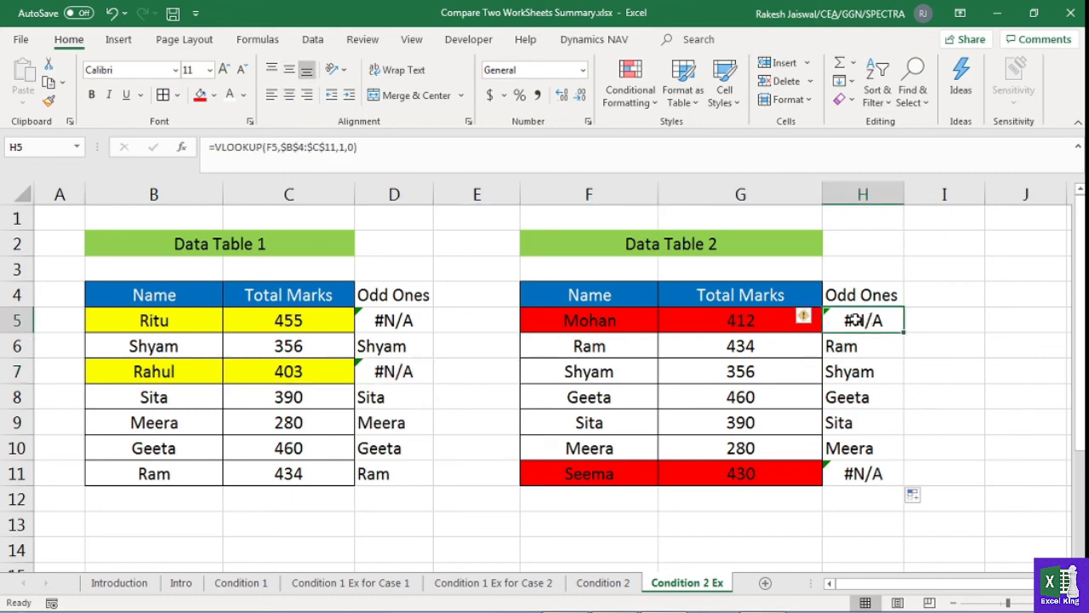
left_click_drag(857, 320, 749, 320)
left_click_drag(858, 476, 749, 479)
left_click(772, 320)
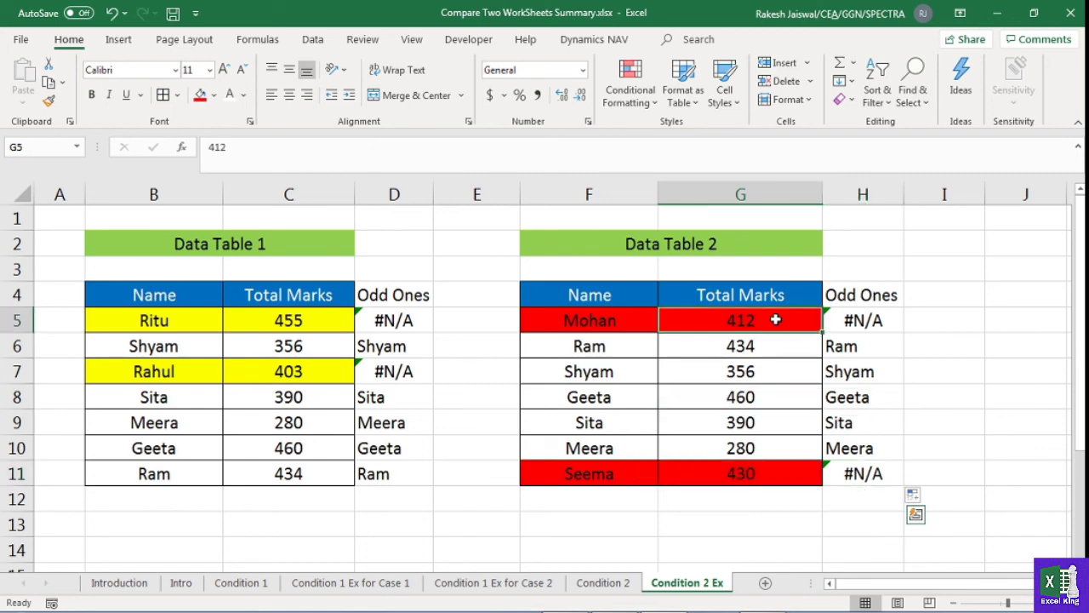
left_click(173, 320)
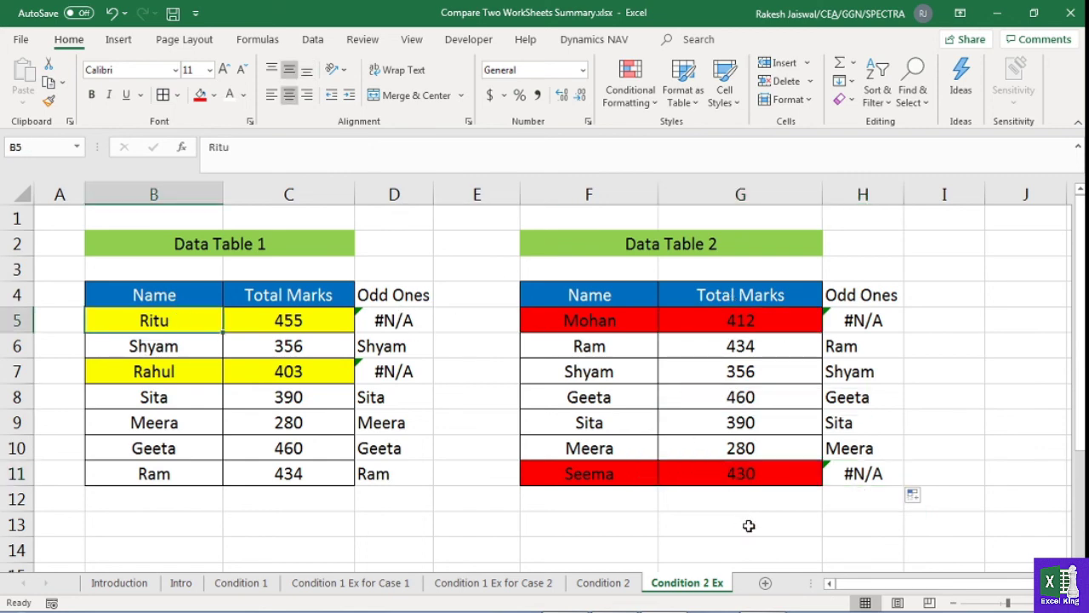
- Review the Condition 2, Condition 1 example, Condition 1 and Intro sheets, ending at the VLOOKUP comparison topic in B5 of the Introduction sheet
left_click(603, 583)
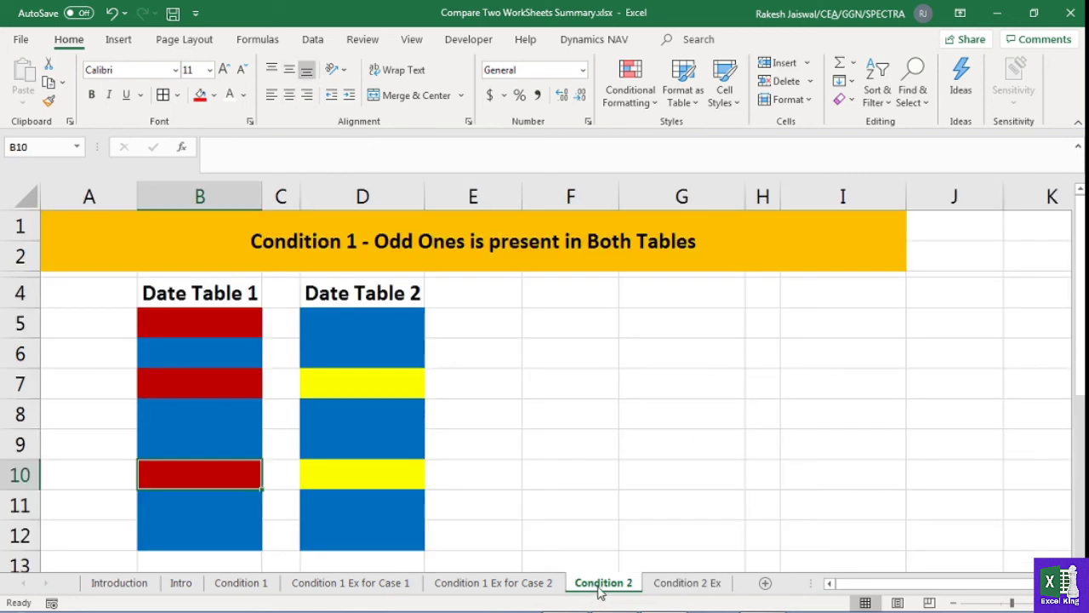
left_click(526, 584)
left_click(377, 584)
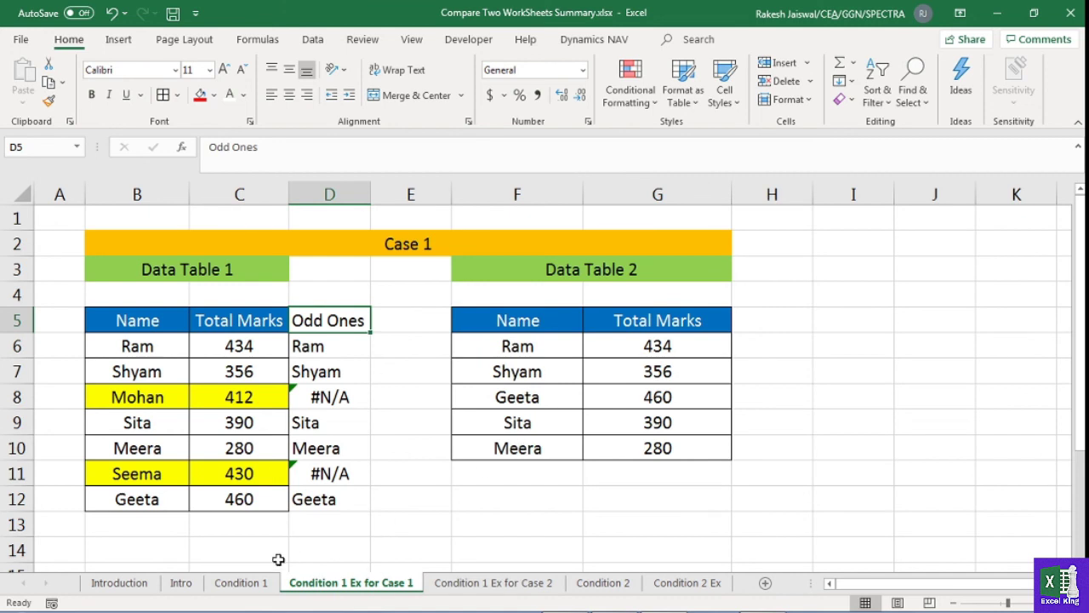
left_click(258, 584)
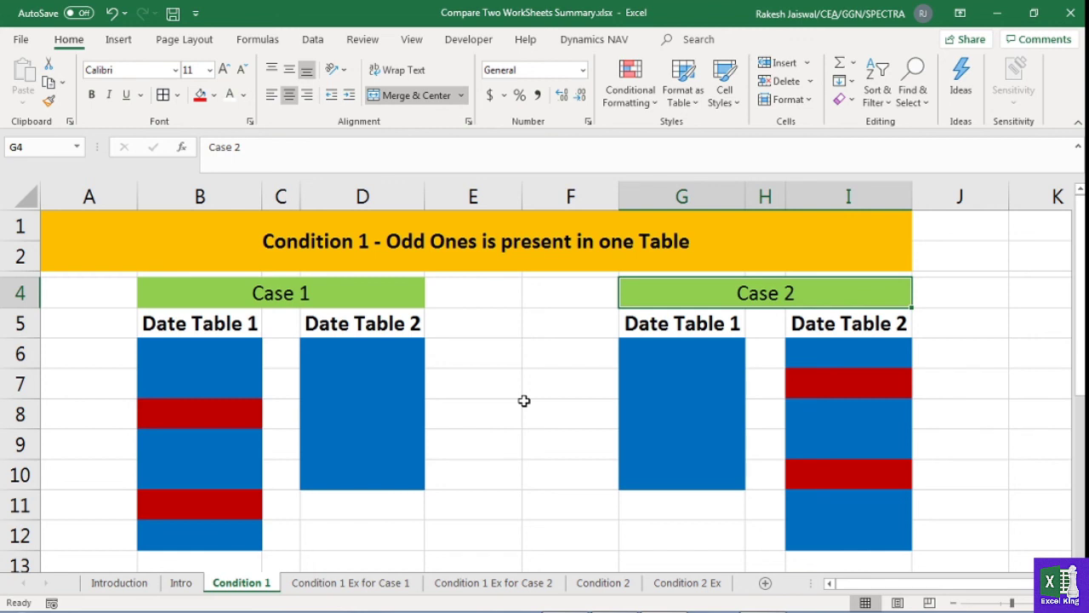
left_click(181, 583)
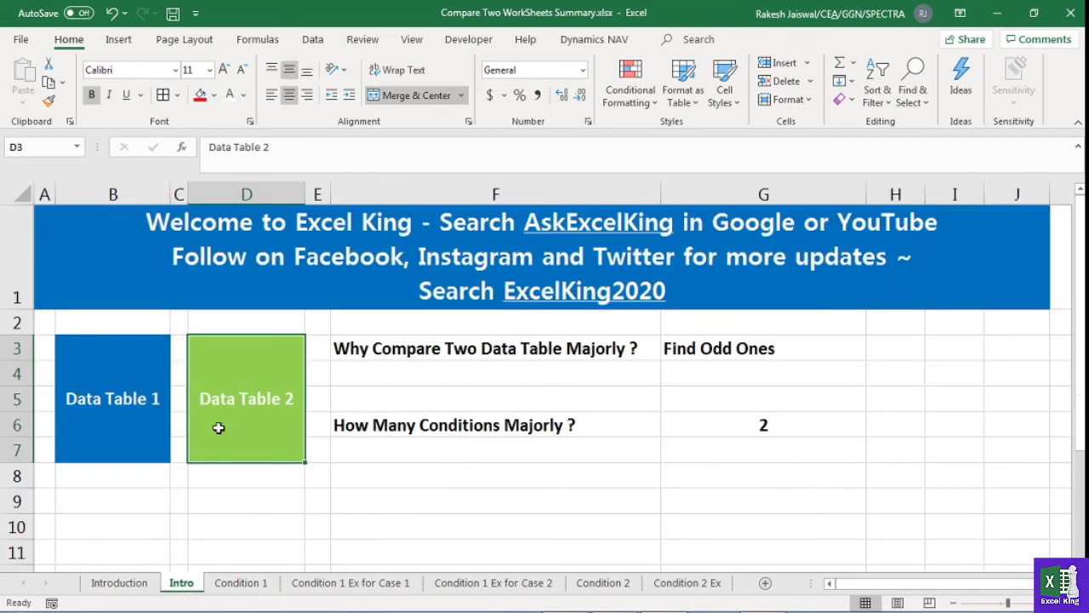
left_click(525, 349)
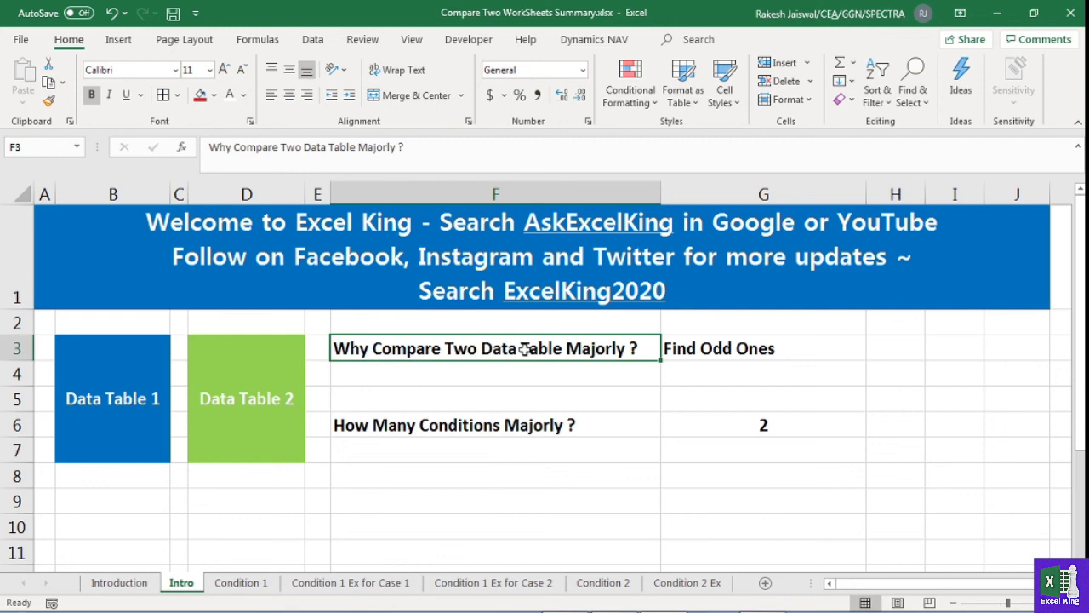
left_click(136, 584)
left_click(275, 512)
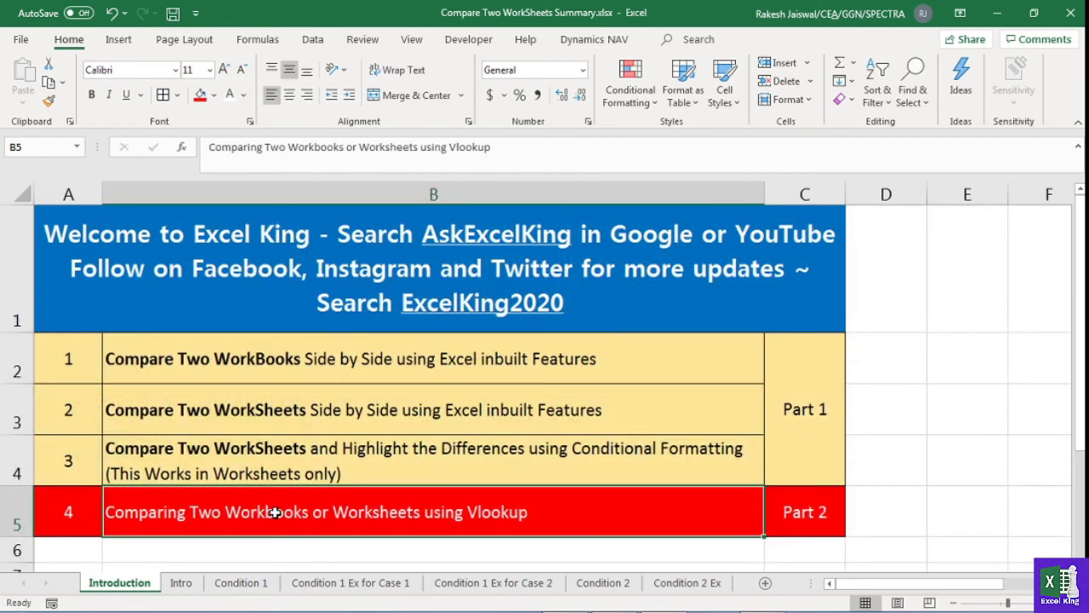